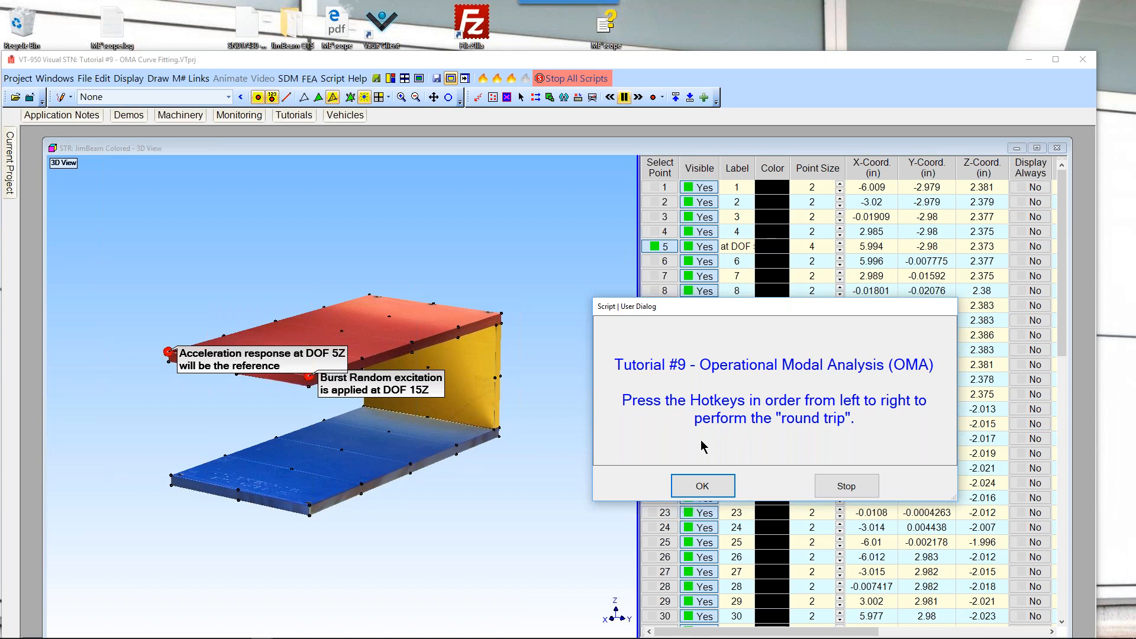
Dismiss the tutorial introduction and run the first round-trip stage for the burst random force, UMM mode shapes and random responses.
left_click(700, 486)
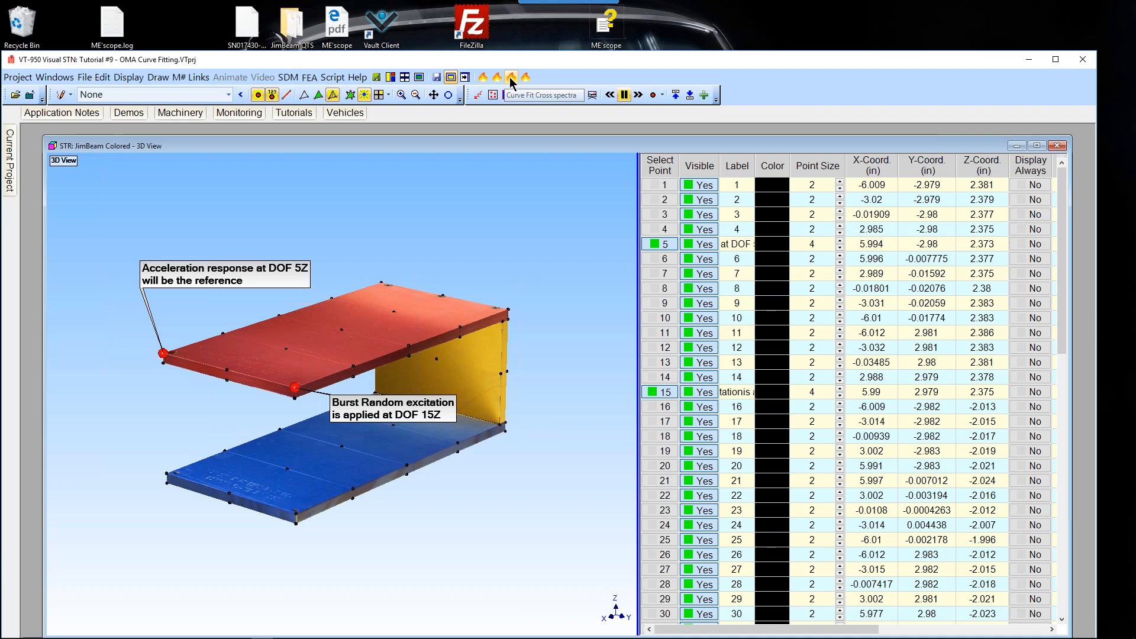
left_click(511, 78)
left_click(483, 78)
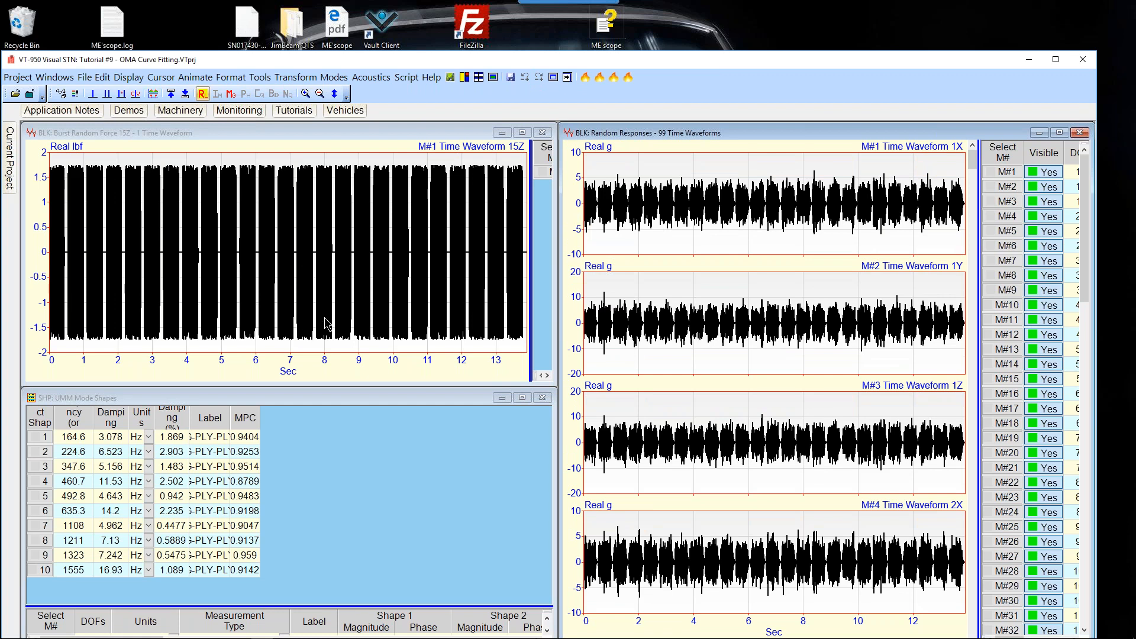
Enlarge the Burst Random Force 15Z data block and widen its M# spreadsheet to show DOFs and units beside the waveform.
left_click(335, 148)
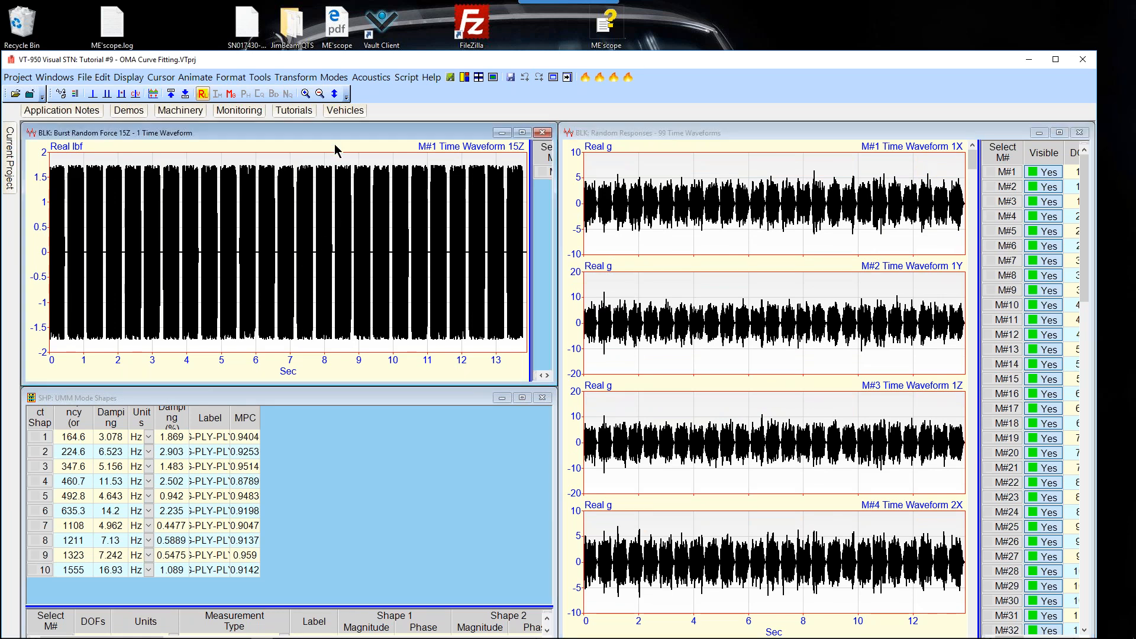
right_click(336, 149)
left_click(364, 155)
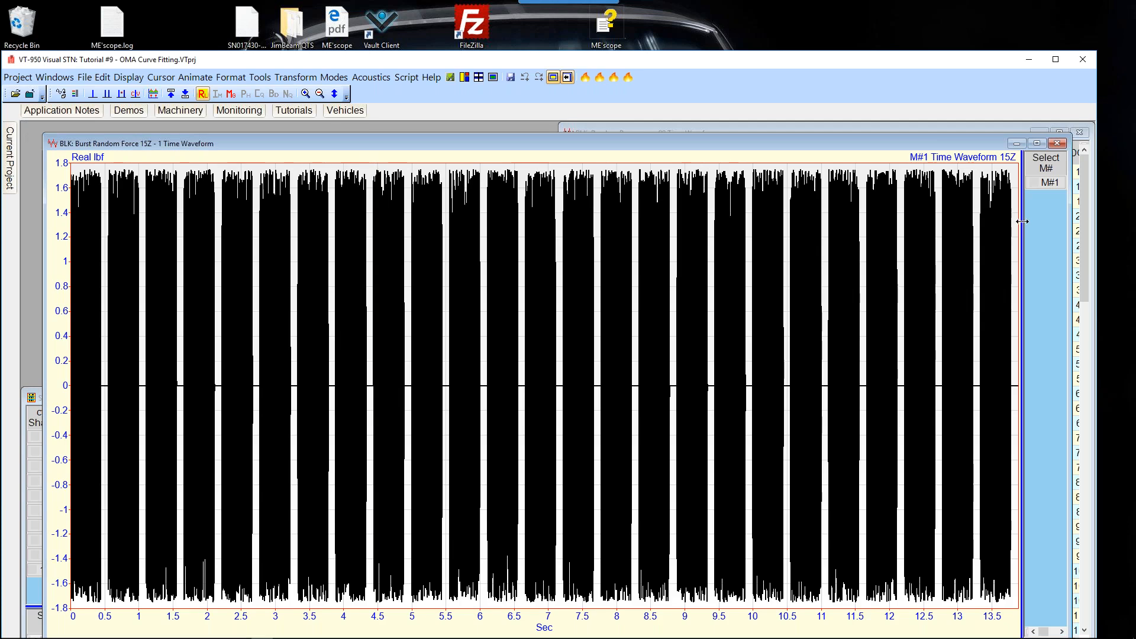
left_click(1022, 224)
left_click_drag(1024, 221, 642, 227)
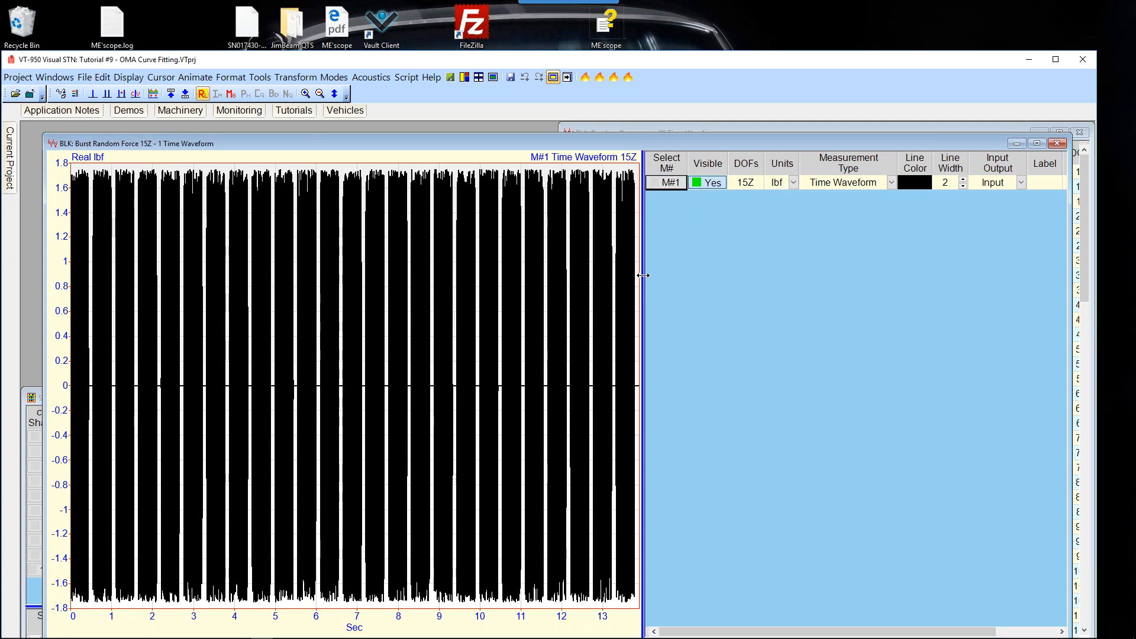
left_click_drag(643, 277, 851, 267)
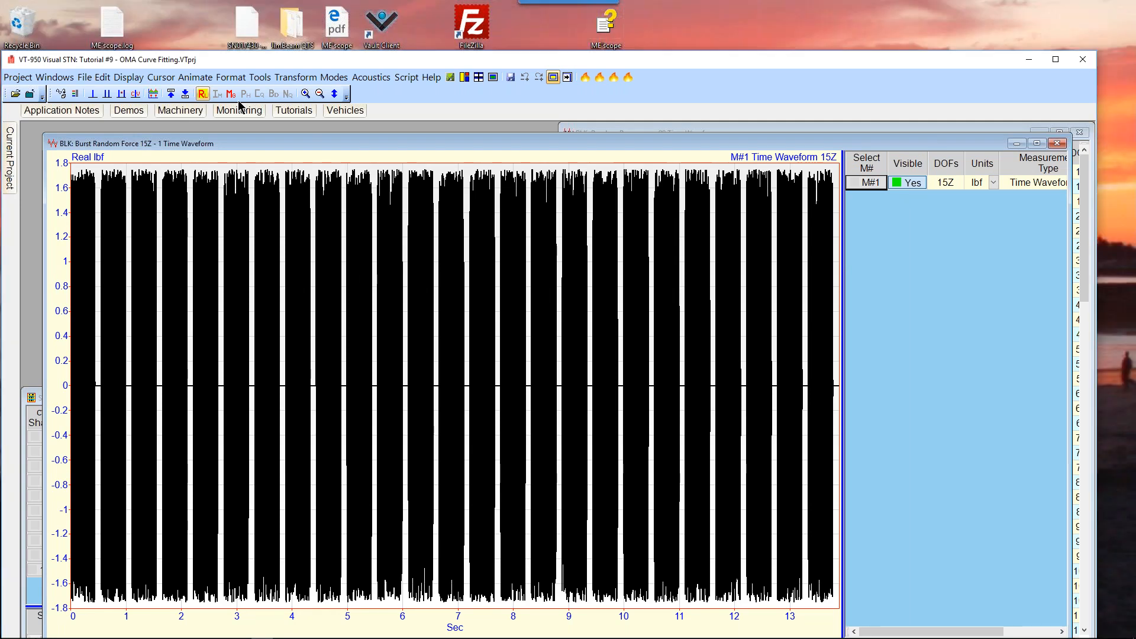
Review the block size, averaging and Random signal settings for a new data block without creating one.
left_click(89, 78)
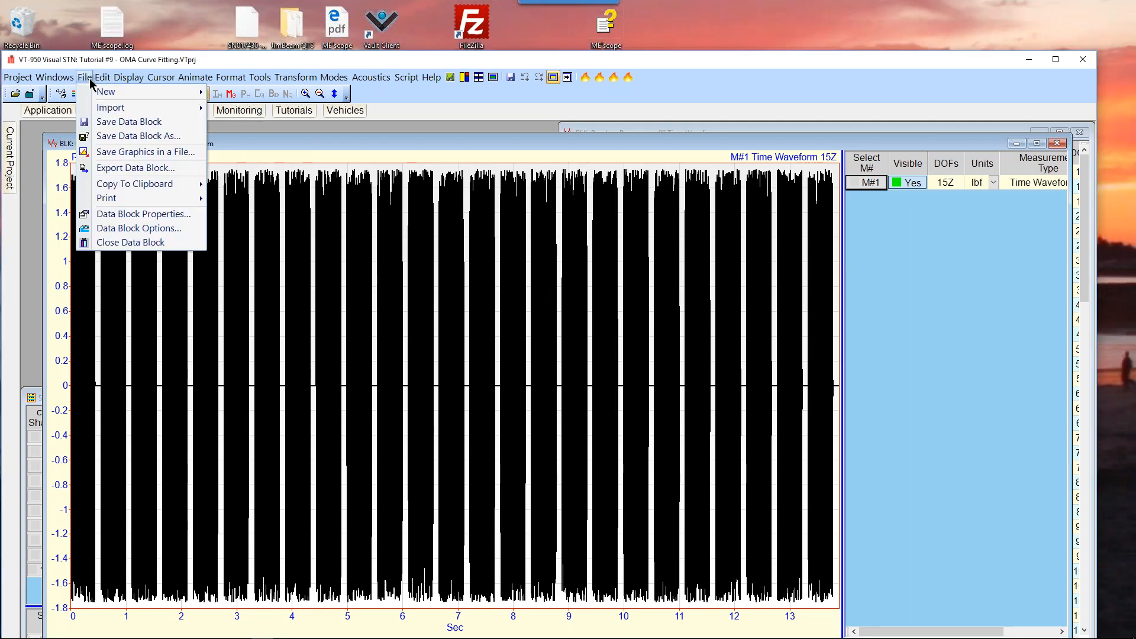
mouse_move(96, 93)
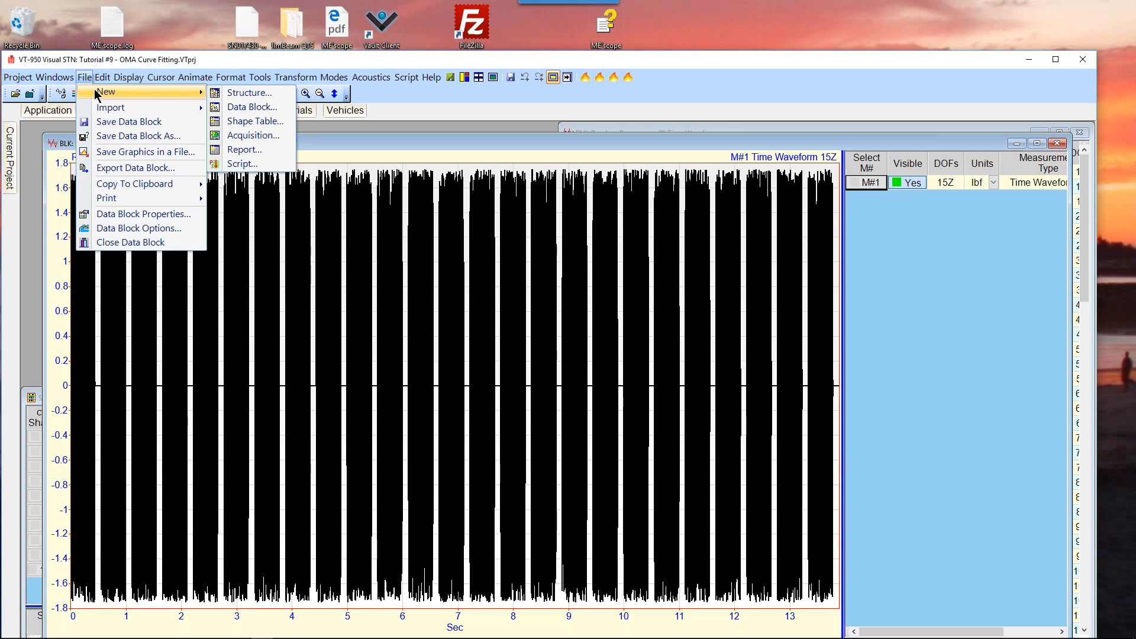
left_click(232, 109)
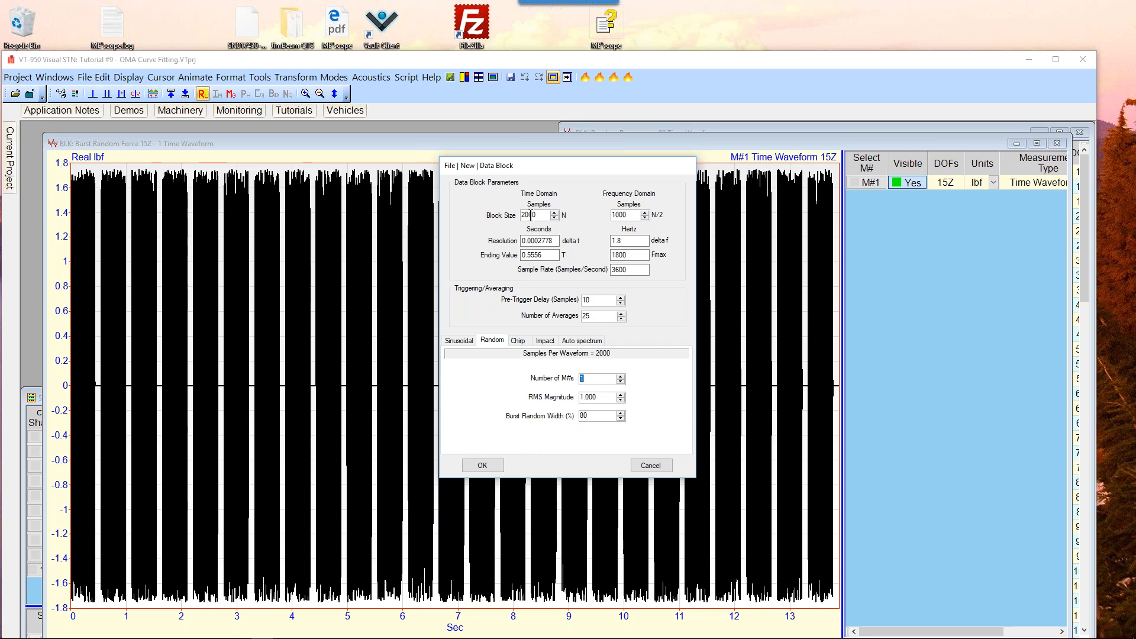
left_click(648, 468)
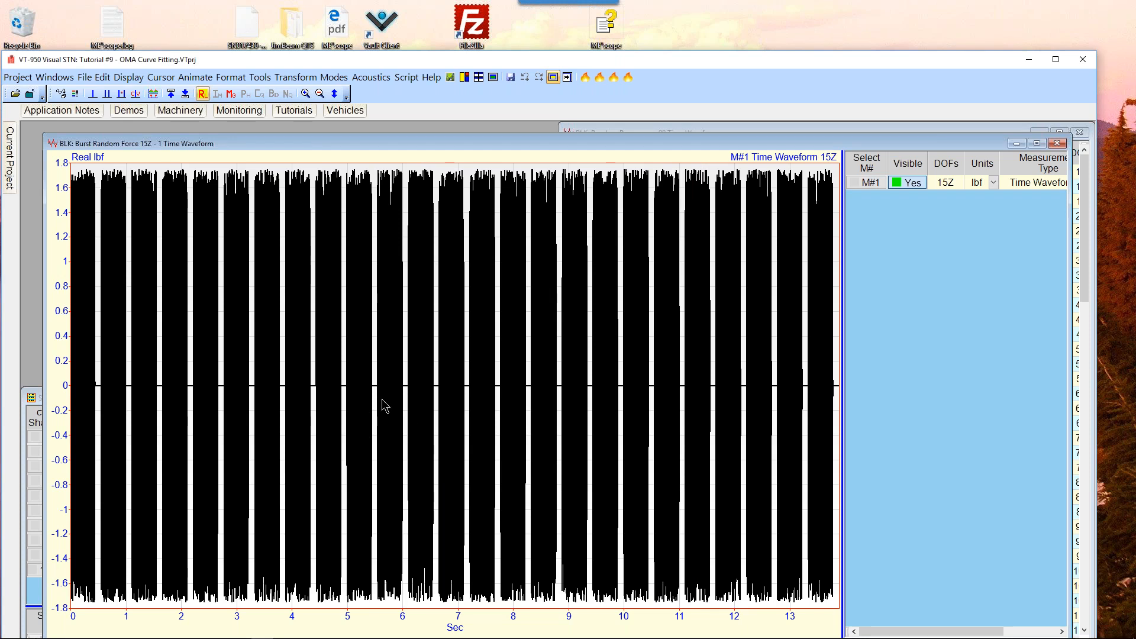
Examine the individual bursts and the quiet intervals between them in the 15Z force waveform around 6 seconds.
scroll(385, 406, "up", 1)
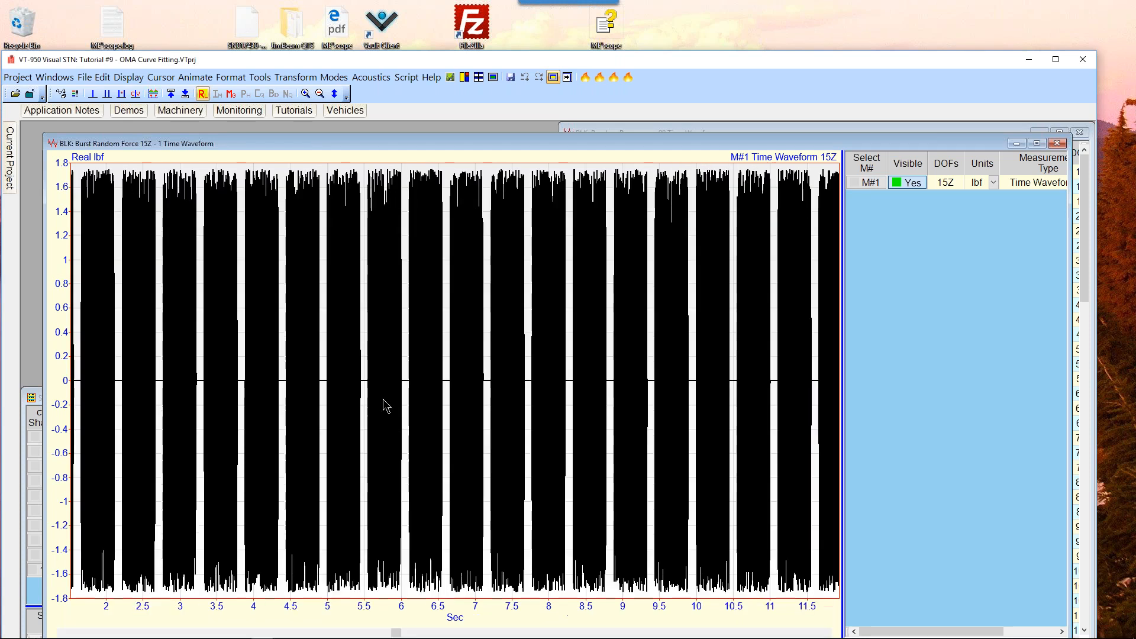
scroll(386, 406, "up", 2)
scroll(386, 406, "up", 1)
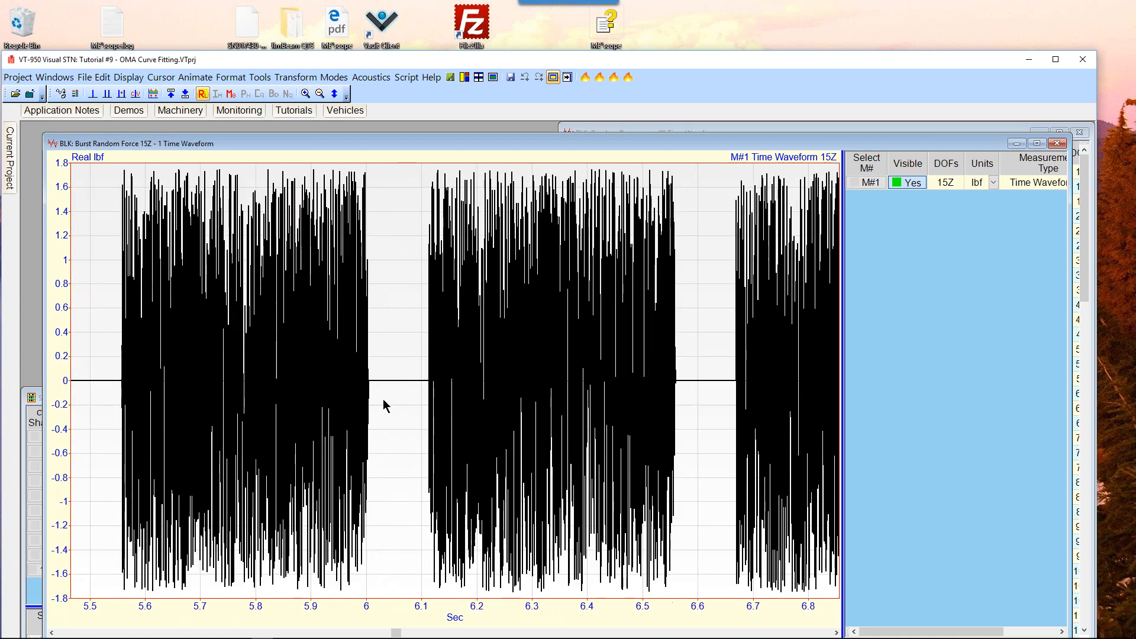
scroll(386, 406, "down", 2)
scroll(386, 406, "up", 1)
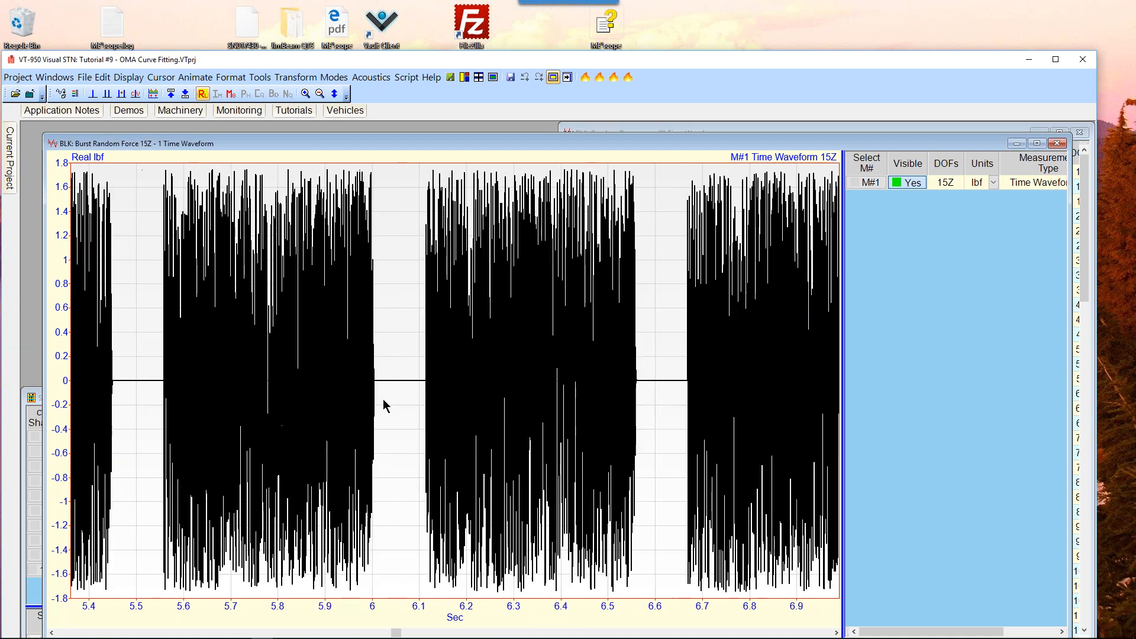
scroll(386, 406, "up", 1)
scroll(386, 406, "up", 1)
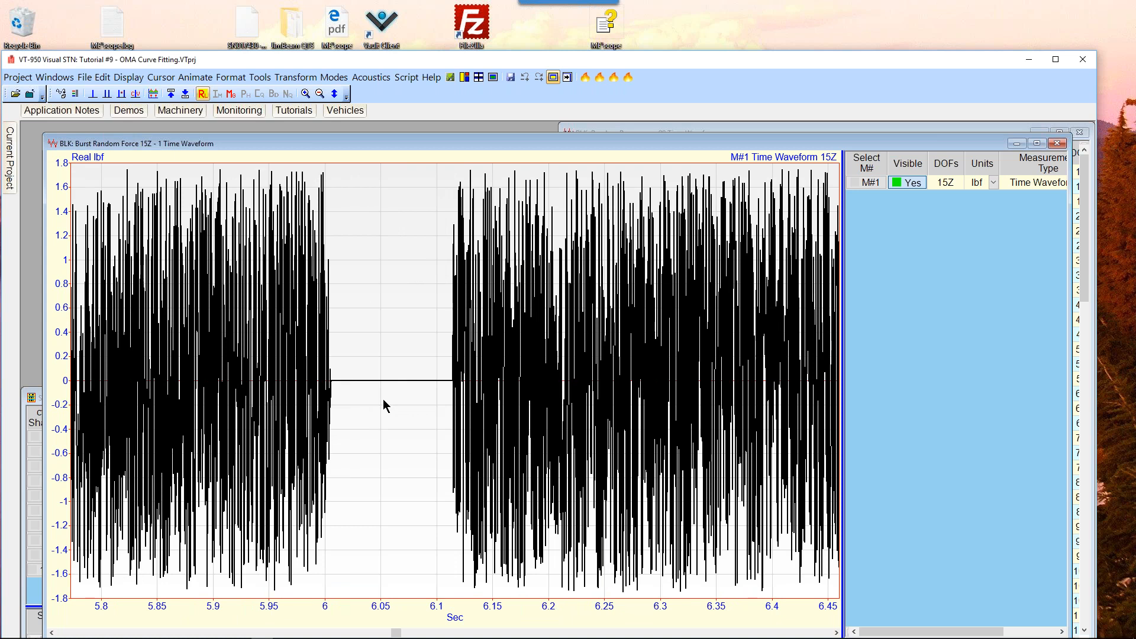
scroll(386, 406, "up", 2)
scroll(386, 406, "down", 3)
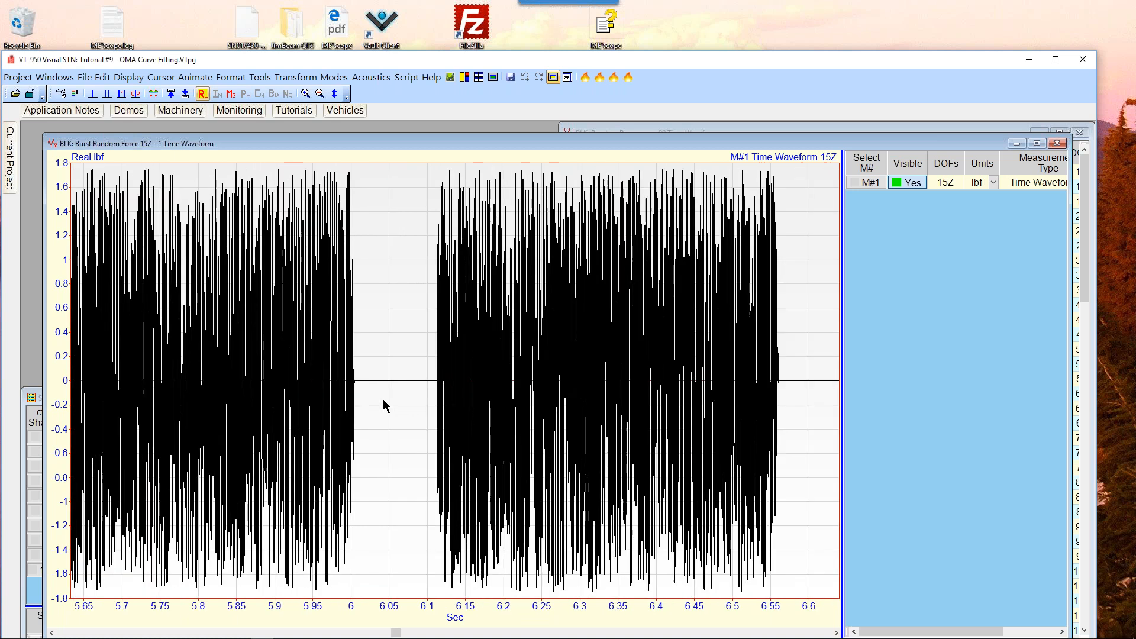
scroll(386, 406, "down", 2)
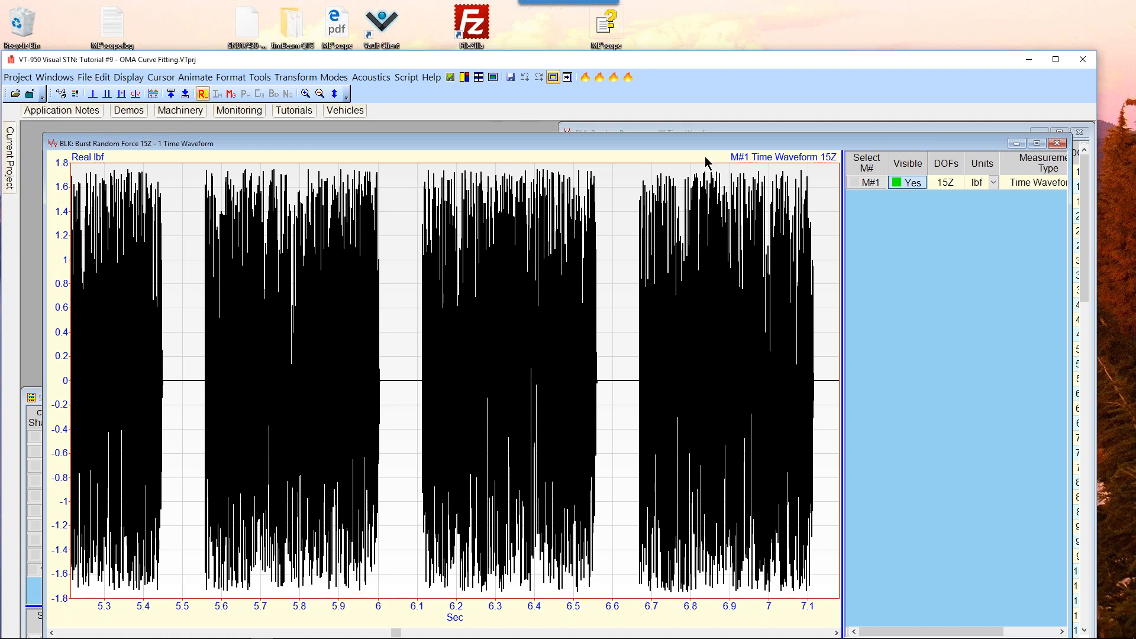
Rerun the first stage to restore the tiled windows, and enlarge the UMM Mode Shapes table with more room for its M# rows.
left_click(586, 78)
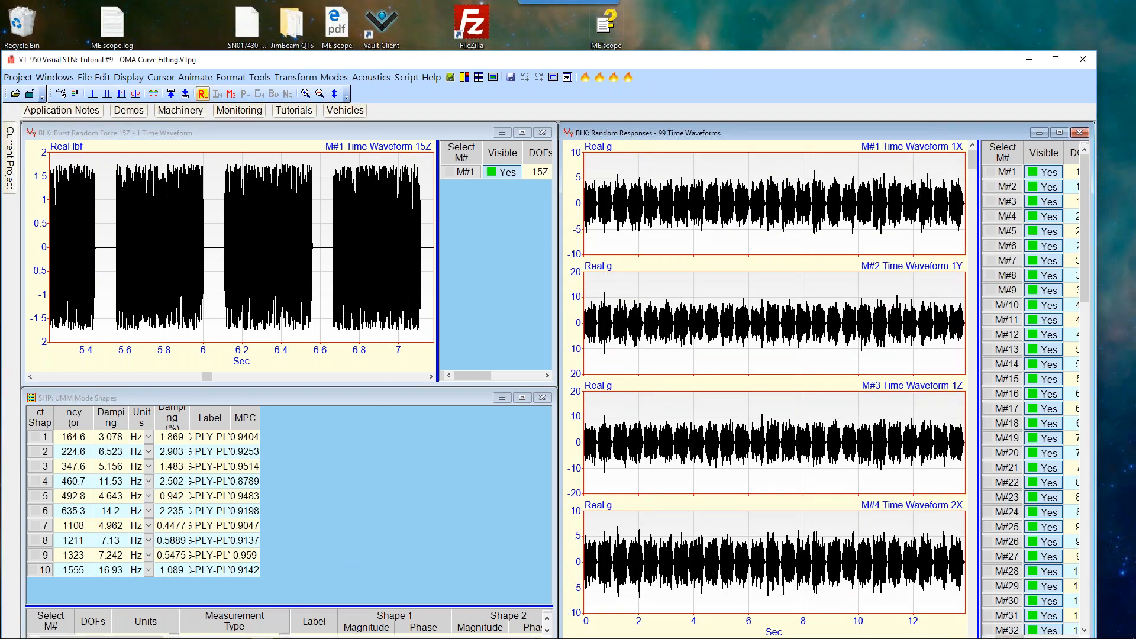
right_click(203, 416)
left_click(233, 422)
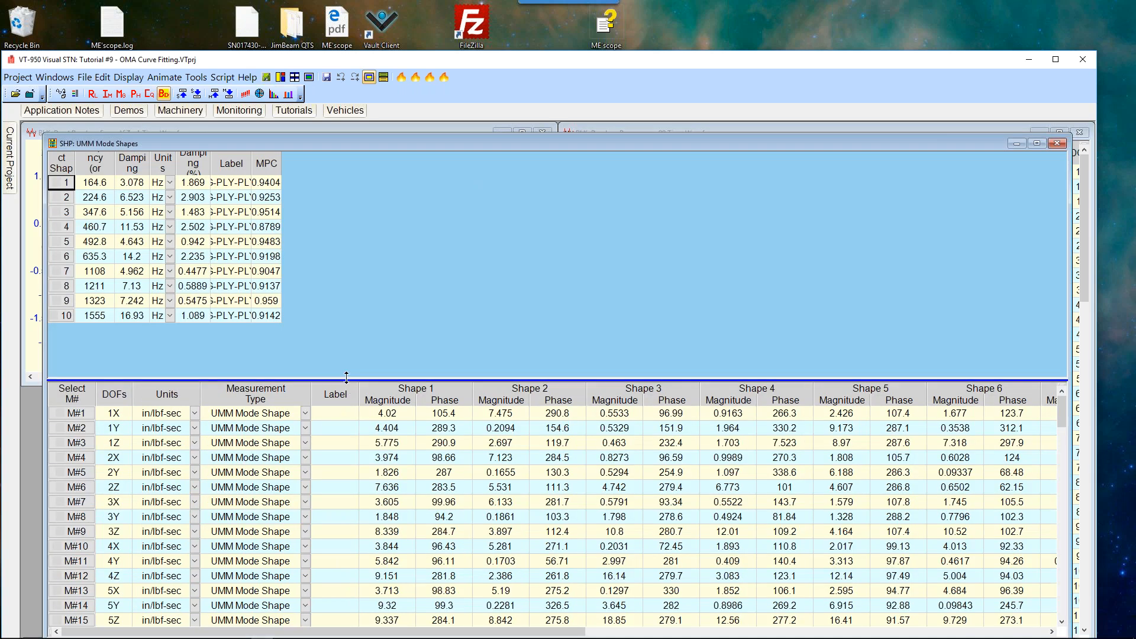
left_click_drag(346, 379, 350, 343)
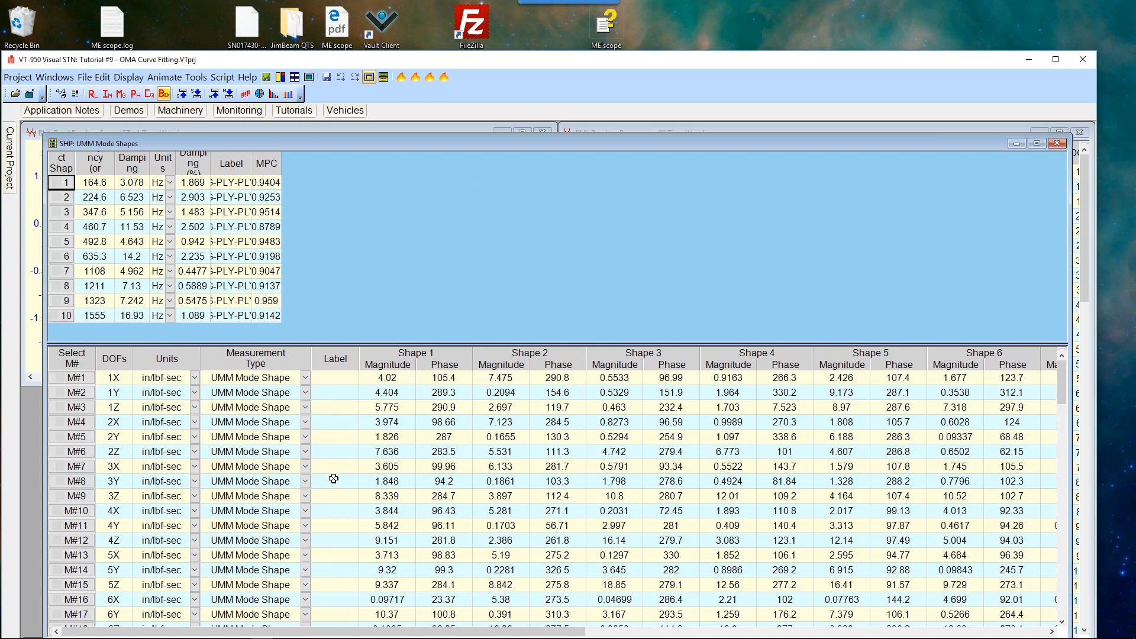
Examine the DOFs, units and shape components of the M# rows in the UMM Mode Shapes table.
scroll(334, 479, "down", 1)
scroll(333, 479, "down", 7)
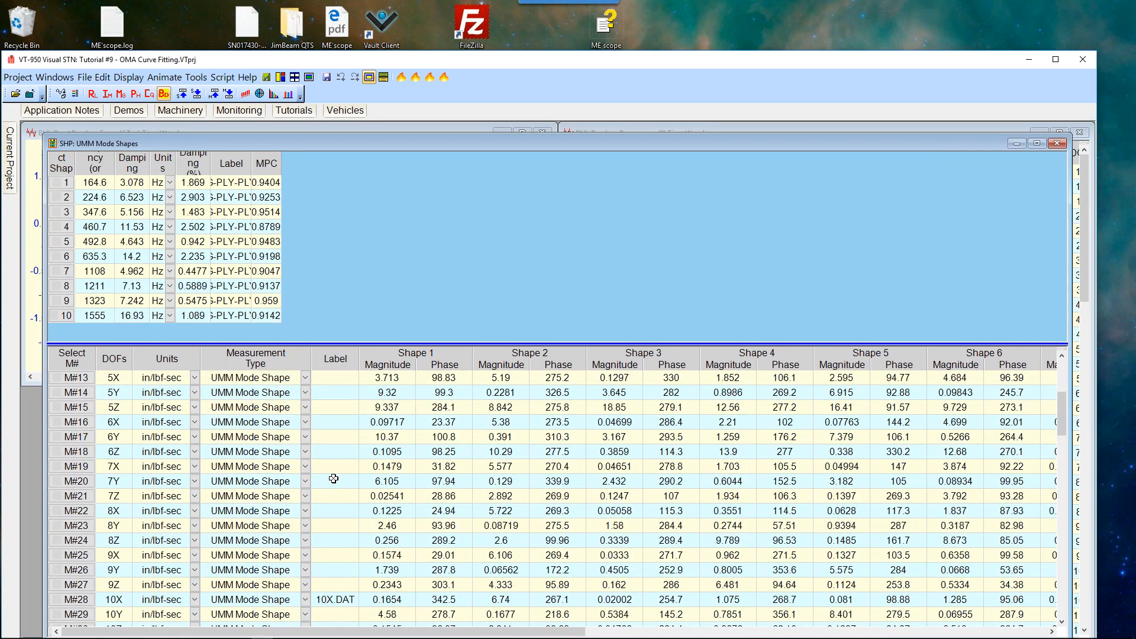
scroll(334, 479, "up", 1)
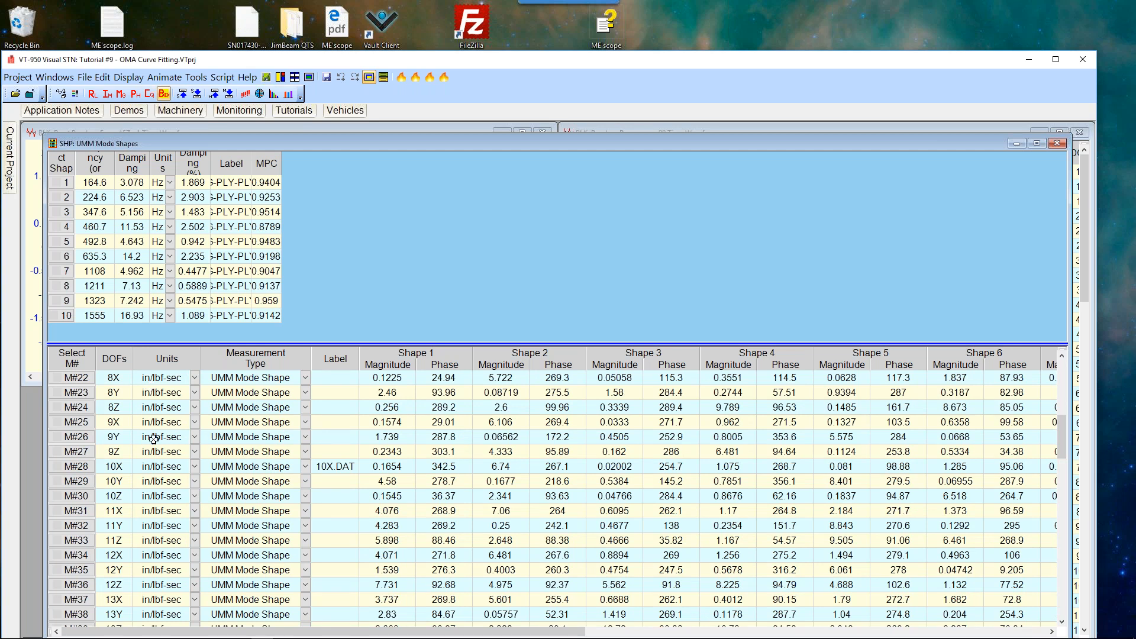
scroll(155, 447, "down", 1)
scroll(156, 447, "up", 1)
scroll(168, 507, "down", 1)
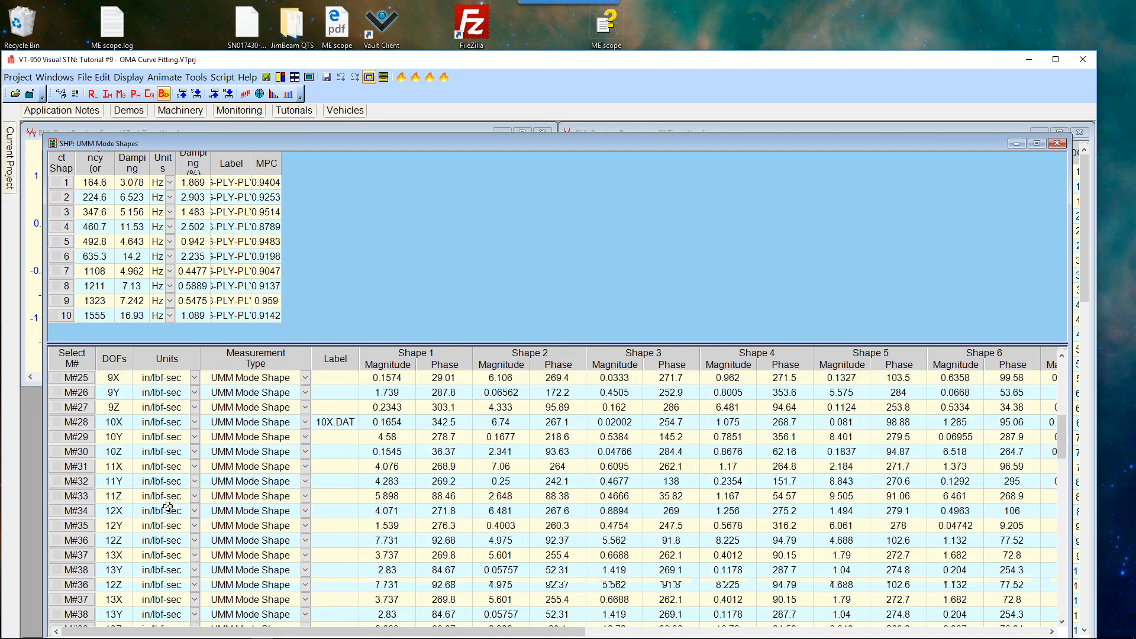
scroll(168, 507, "down", 1)
scroll(168, 507, "down", 4)
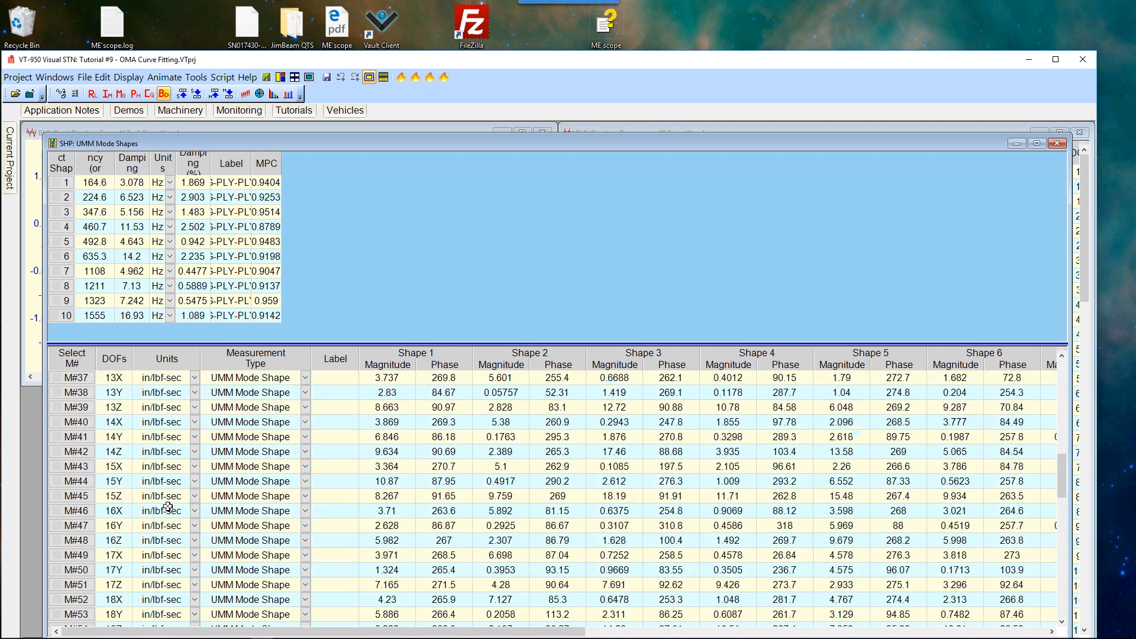
scroll(168, 507, "down", 3)
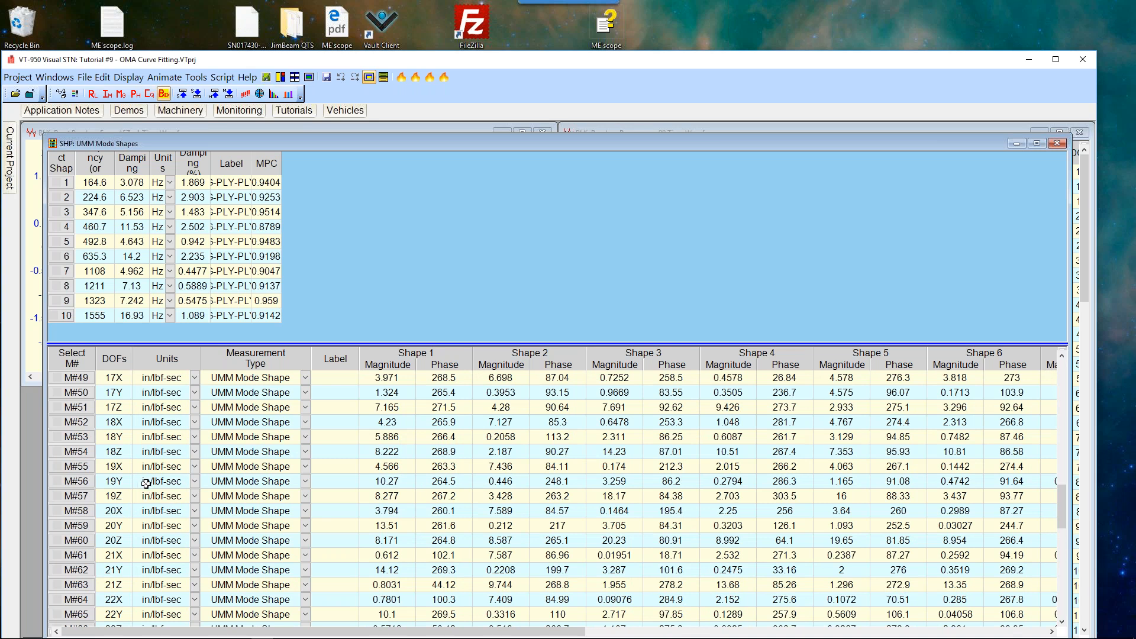
scroll(142, 482, "down", 1)
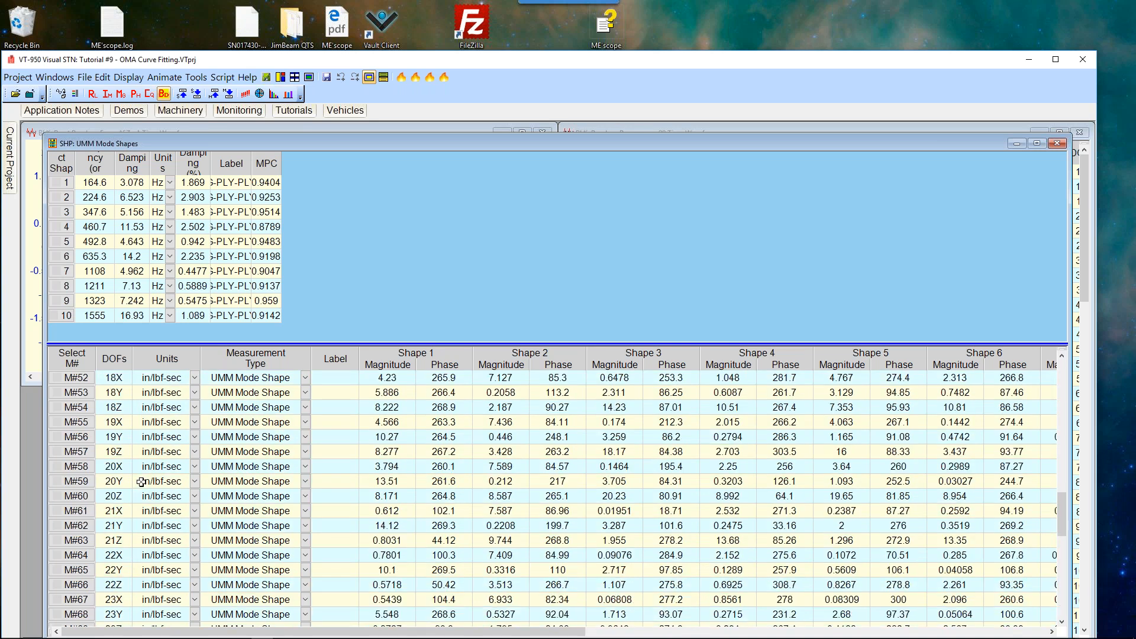
scroll(151, 473, "up", 1)
scroll(151, 473, "up", 1)
scroll(151, 473, "up", 3)
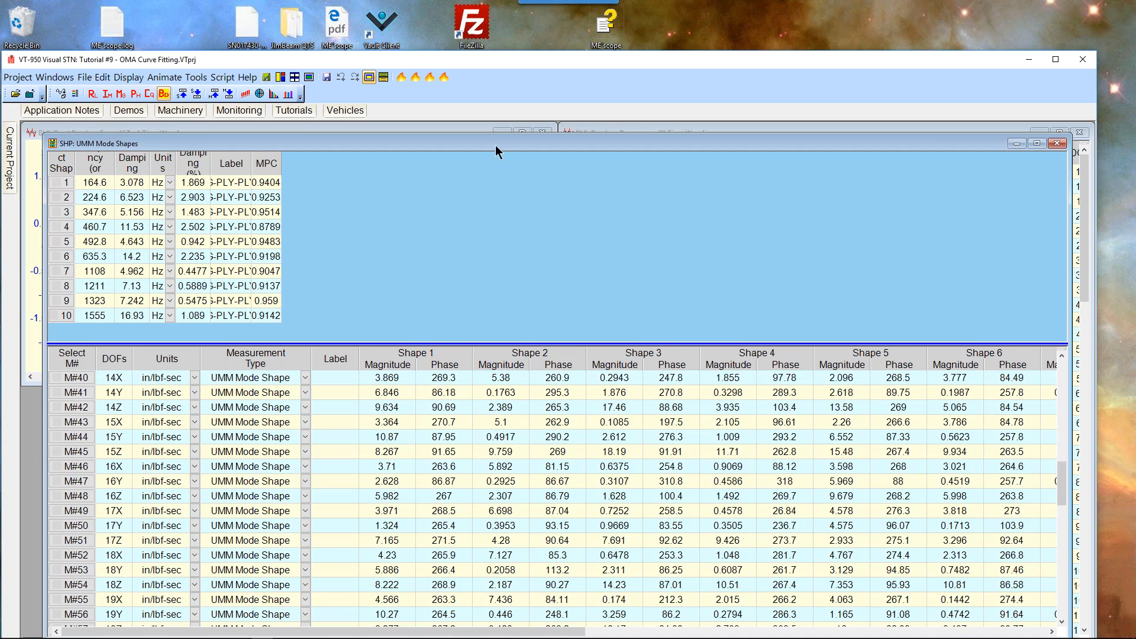
Rerun the first stage to restore the tiled windows, and enlarge the Random Responses data block.
left_click(401, 79)
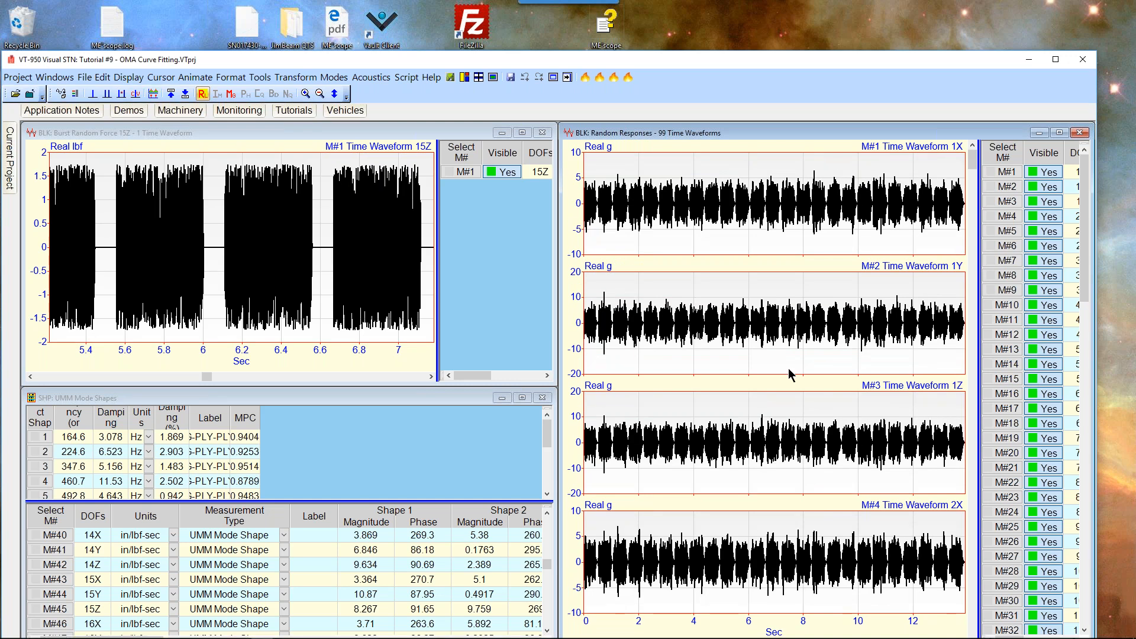
right_click(788, 171)
left_click(791, 176)
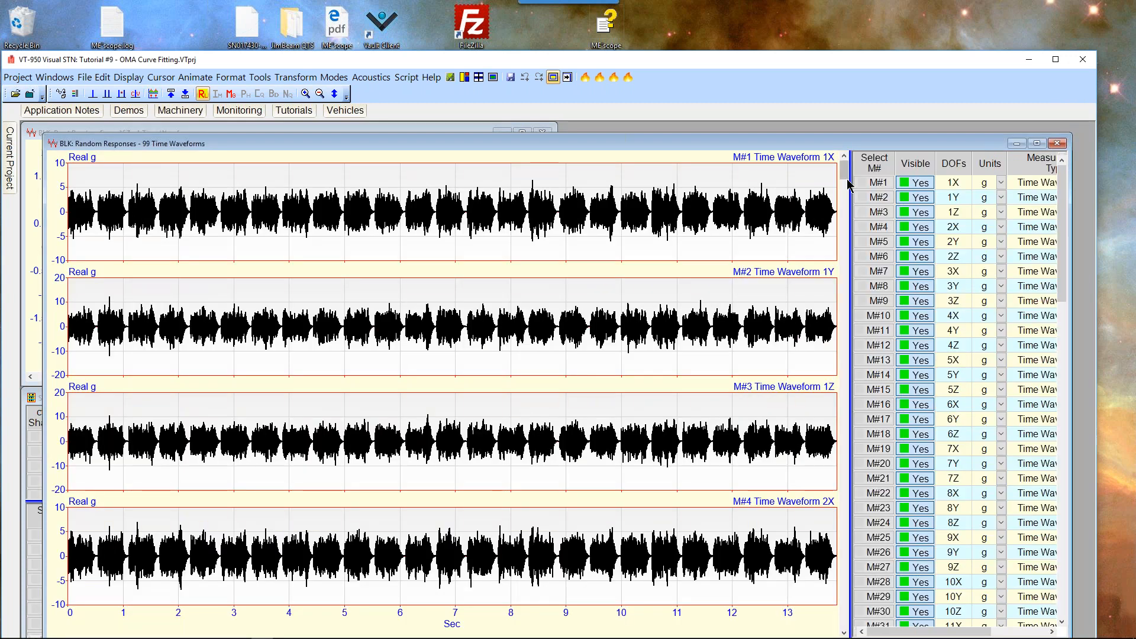
Examine the Random Responses around M#39 to M#42 between about 6 and 8.4 seconds, and return to M#1.
left_click_drag(845, 176, 841, 355)
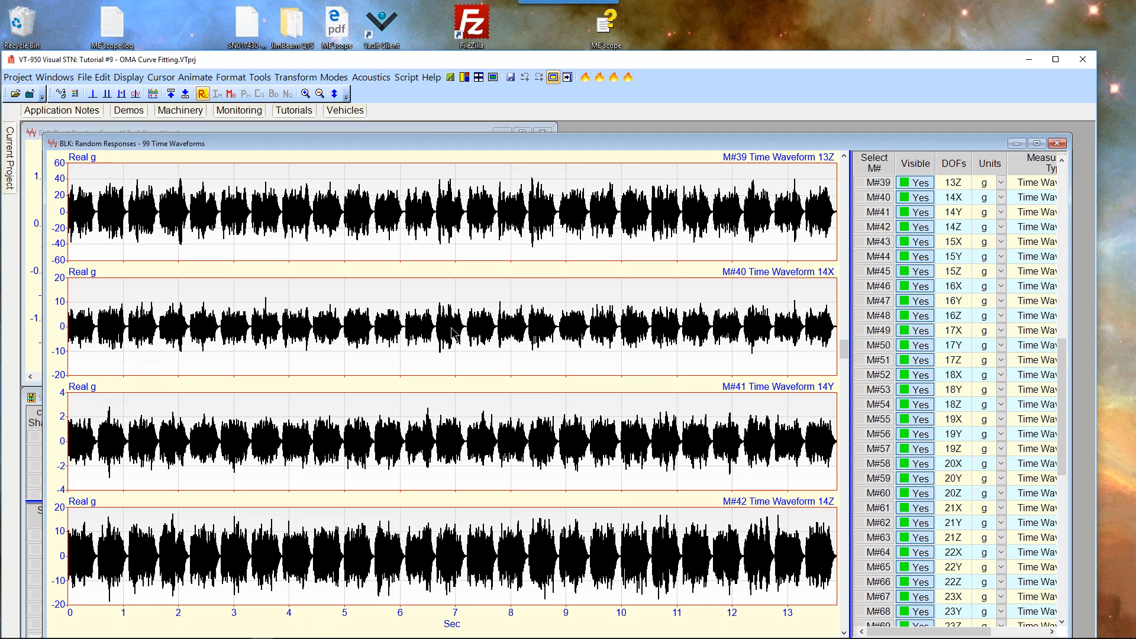
scroll(455, 335, "up", 5)
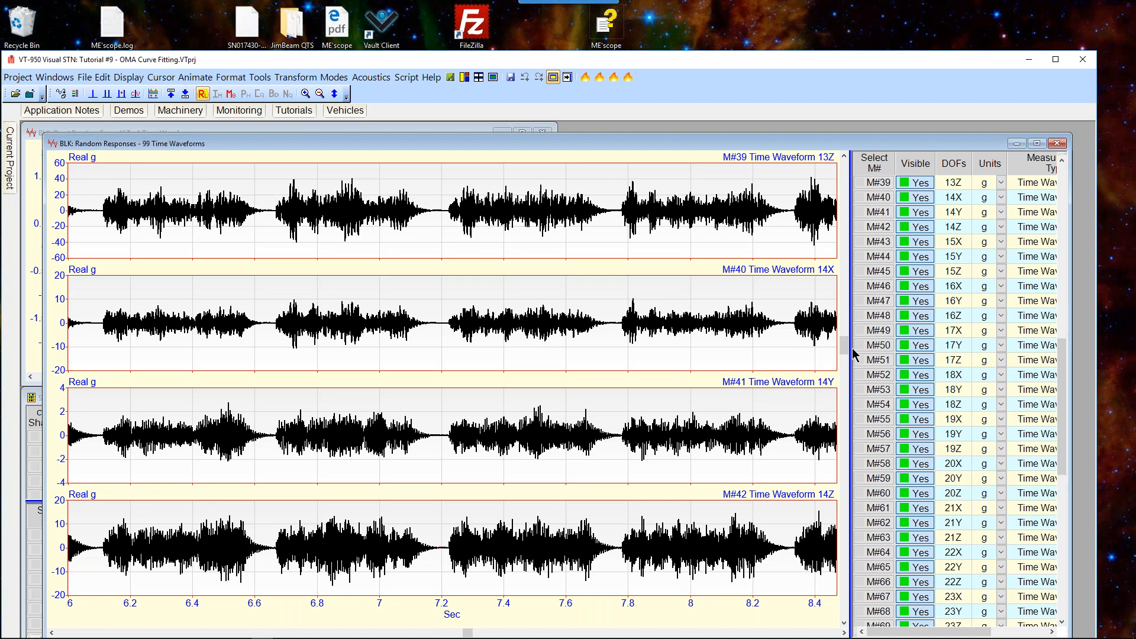
left_click_drag(846, 356, 867, 169)
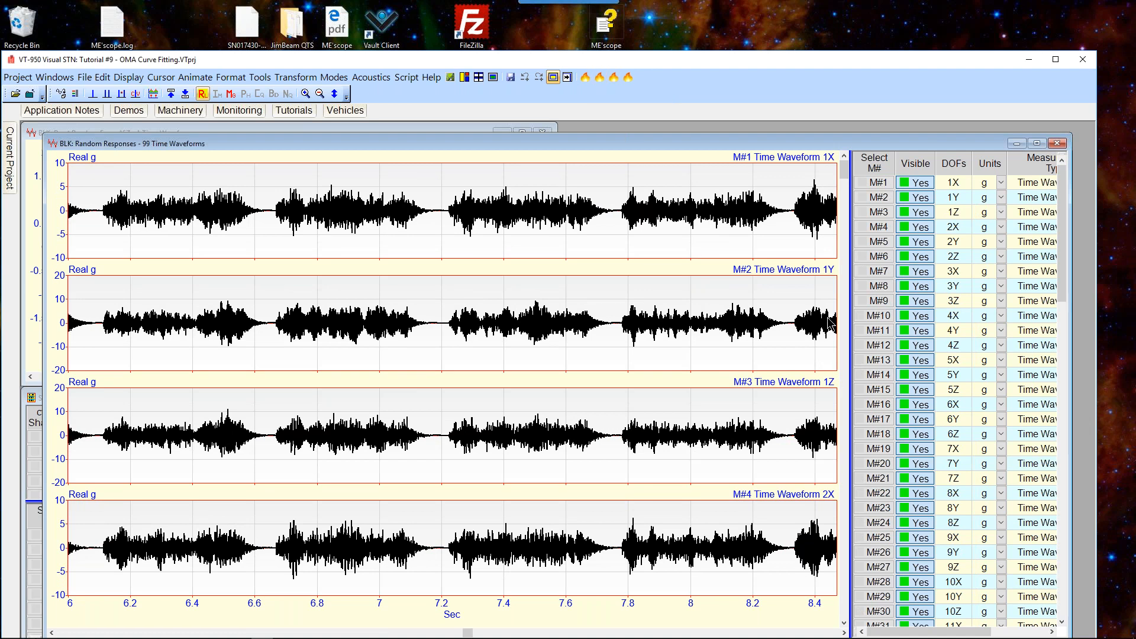
Widen the Random Responses spreadsheet and inspect the Input Output options for M#15 at DOF 5Z without changing the setting.
left_click_drag(845, 177, 603, 195)
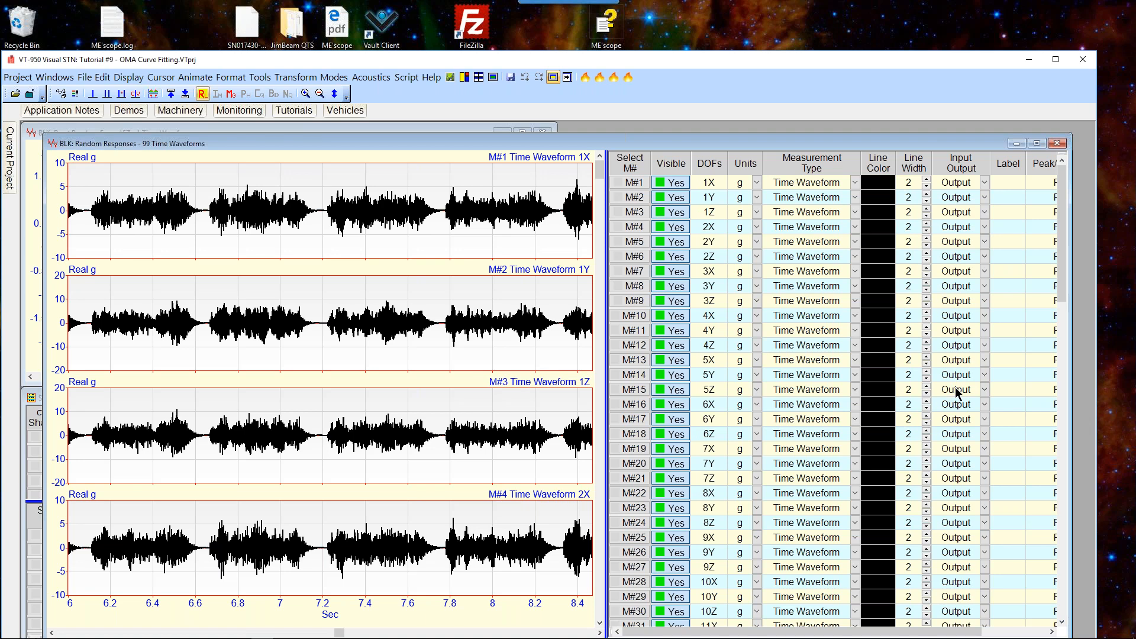
left_click(985, 391)
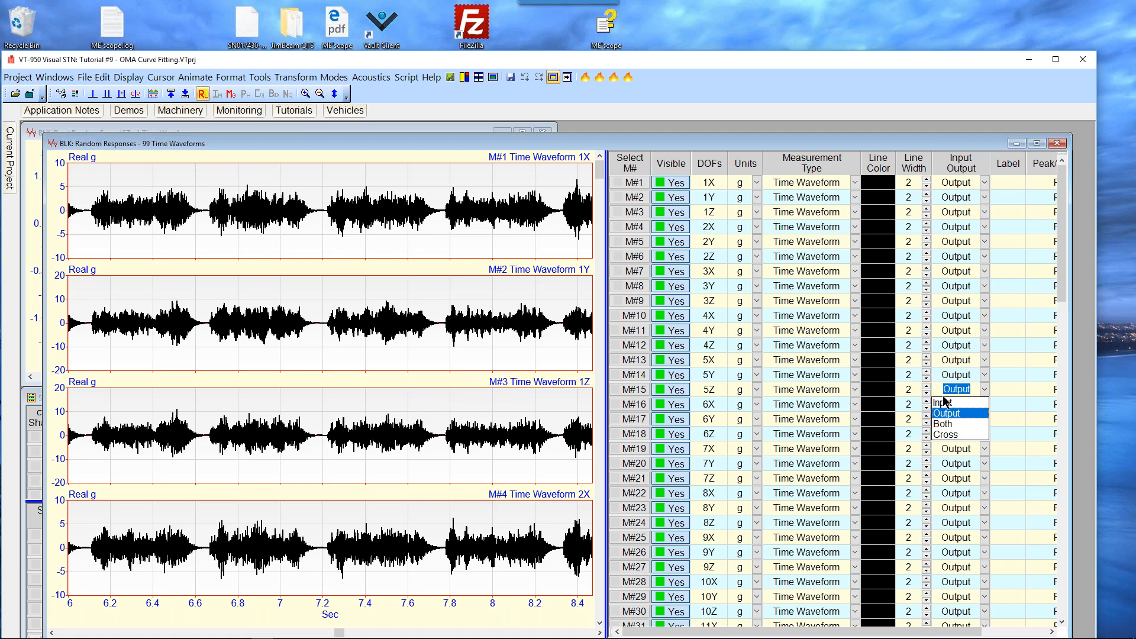
left_click(487, 364)
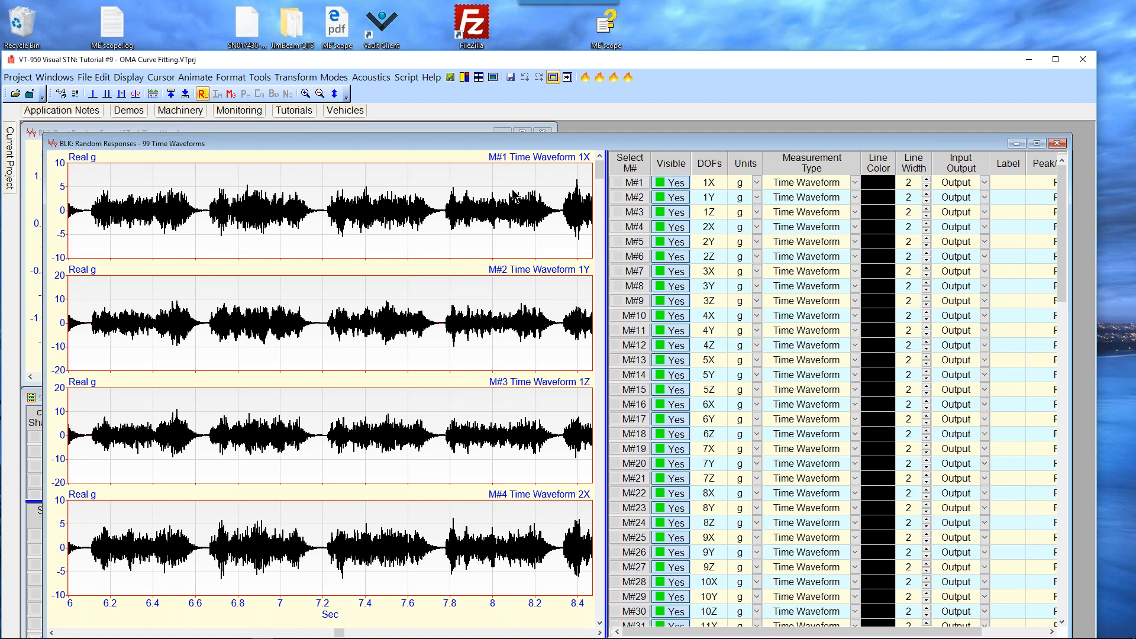
Run the second round-trip stage to calculate the OMA cross spectra from the random responses with DOF 5Z as reference.
left_click(599, 78)
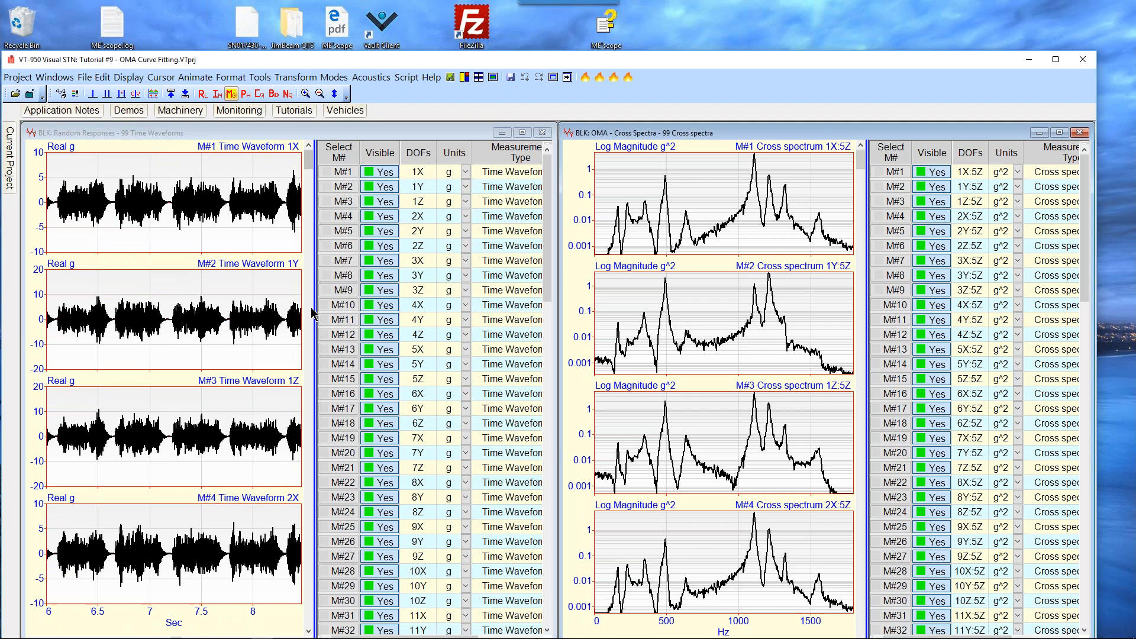
Expand the Random Responses spreadsheet to show the Input Output column, and examine the OMA cross spectra from M#1 to M#47.
left_click_drag(316, 310, 171, 296)
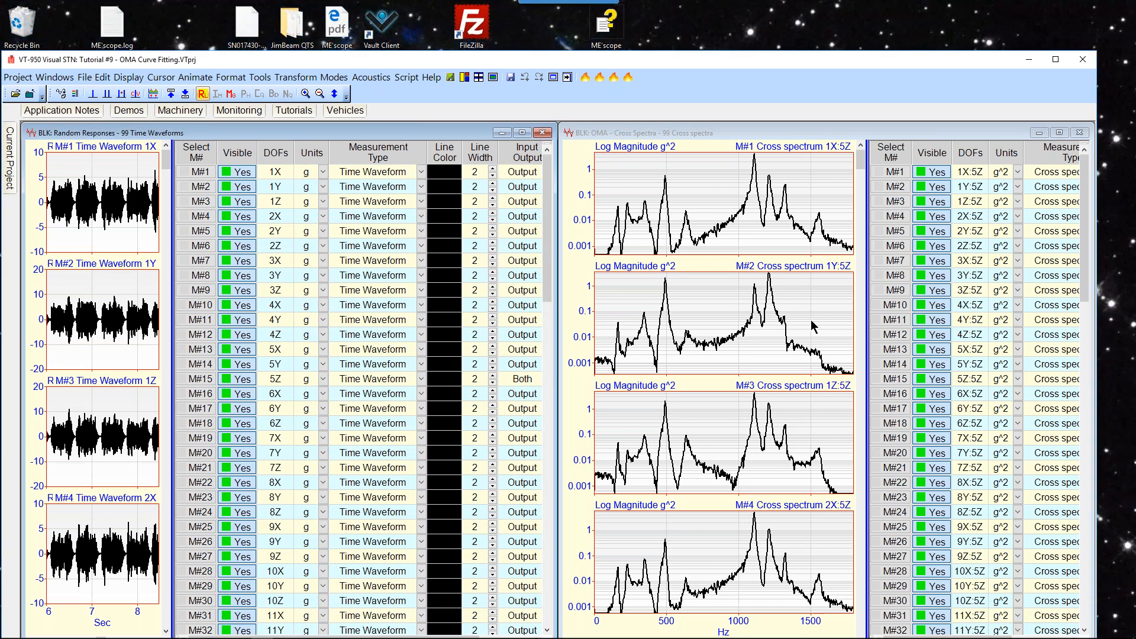
left_click(862, 304)
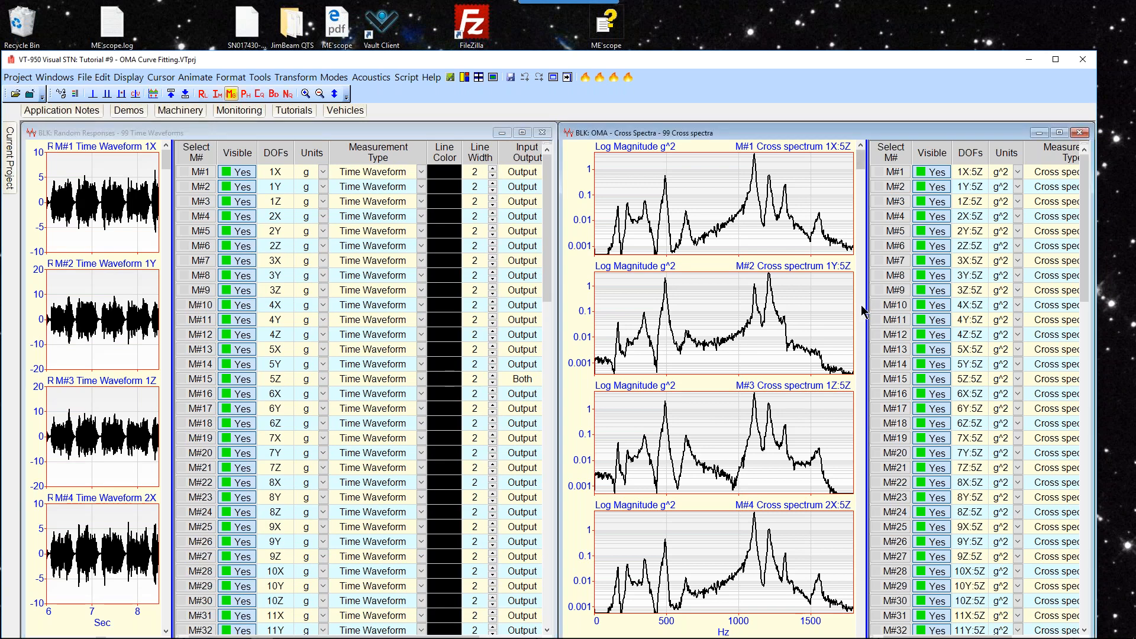
scroll(850, 304, "up", 5)
scroll(850, 304, "down", 5)
left_click_drag(860, 172, 866, 244)
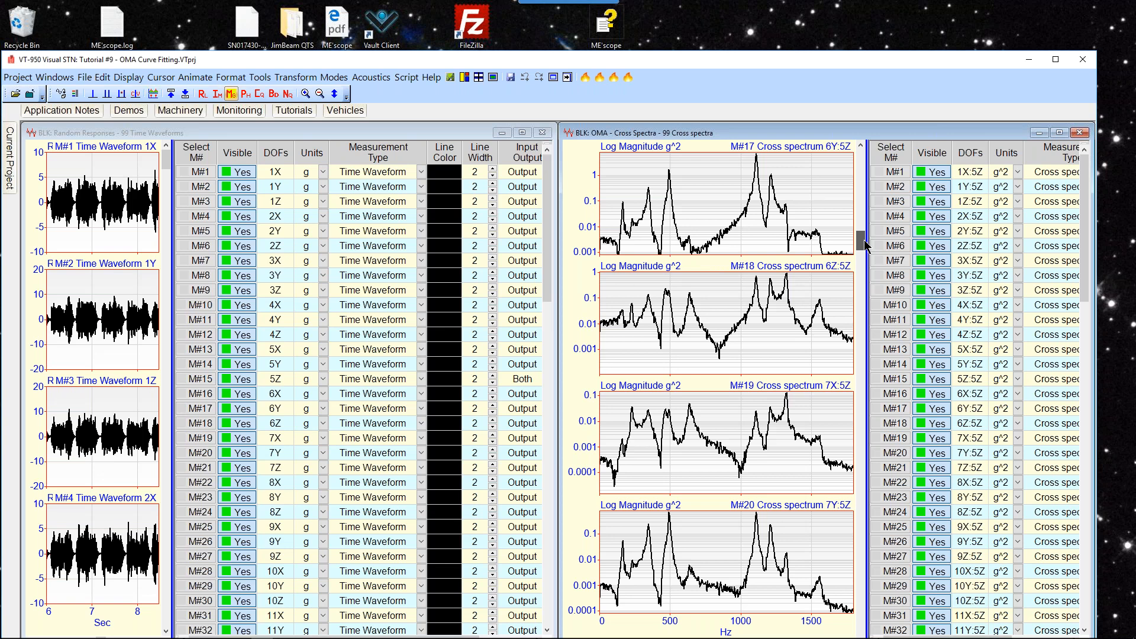
scroll(864, 245, "down", 1)
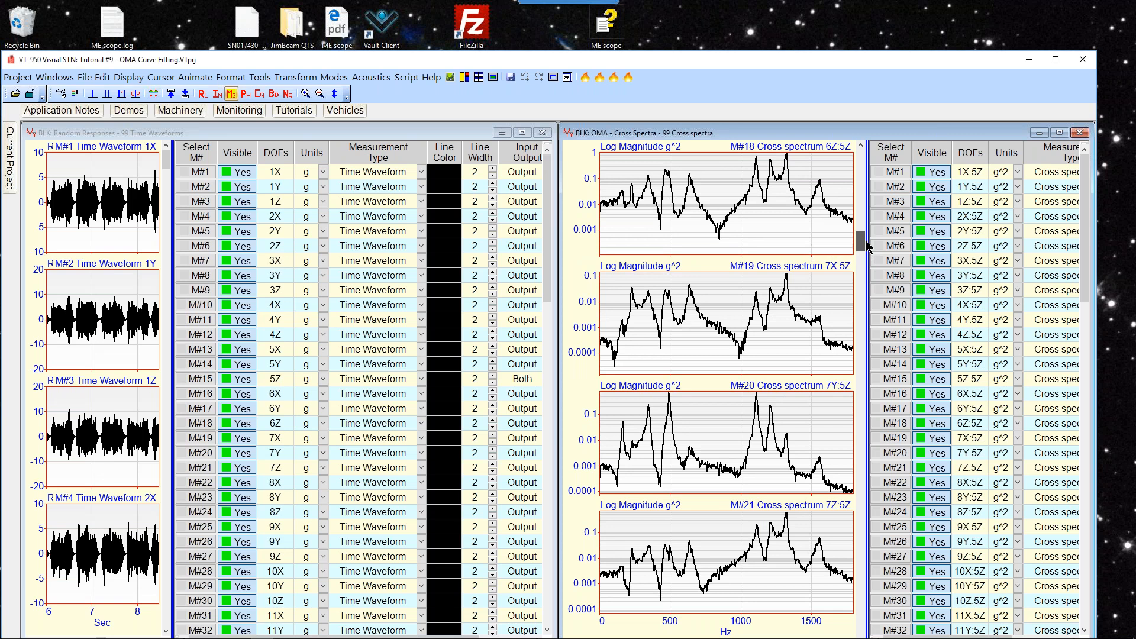
left_click_drag(865, 245, 869, 162)
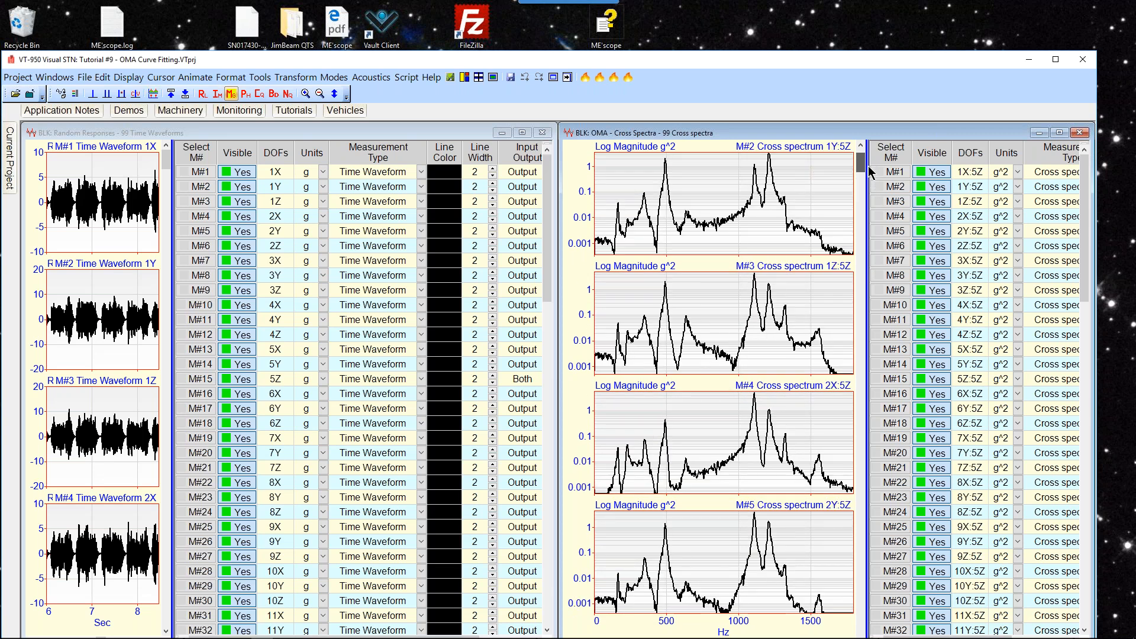
left_click_drag(868, 166, 863, 374)
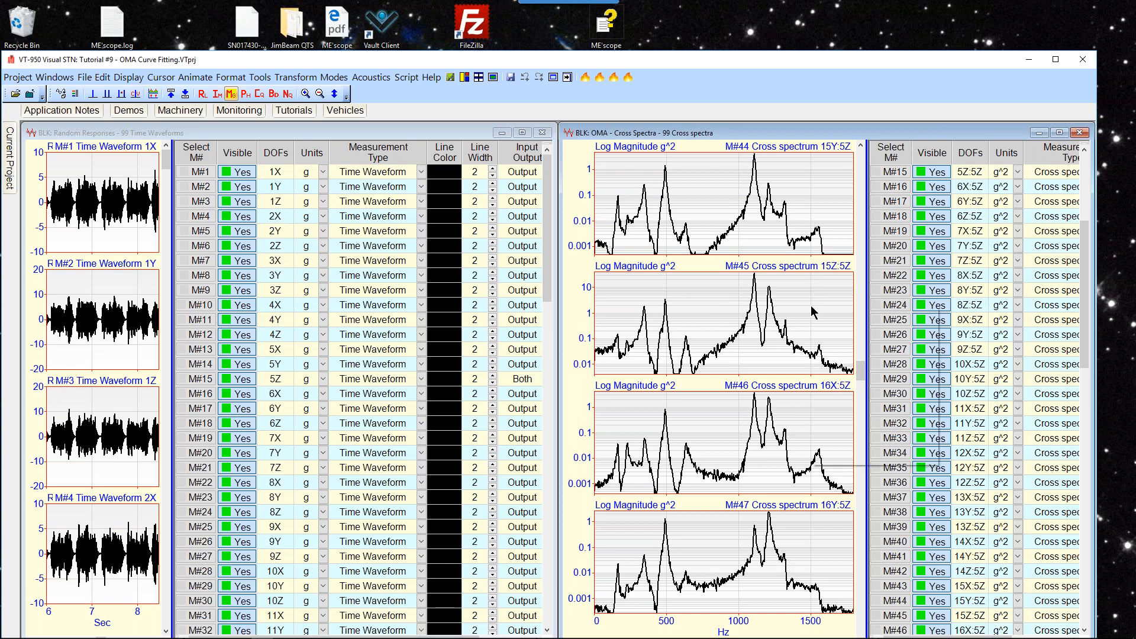
Display the OMA cross spectra in Bode format and examine their phases and magnitudes between M#9 and M#47.
right_click(812, 307)
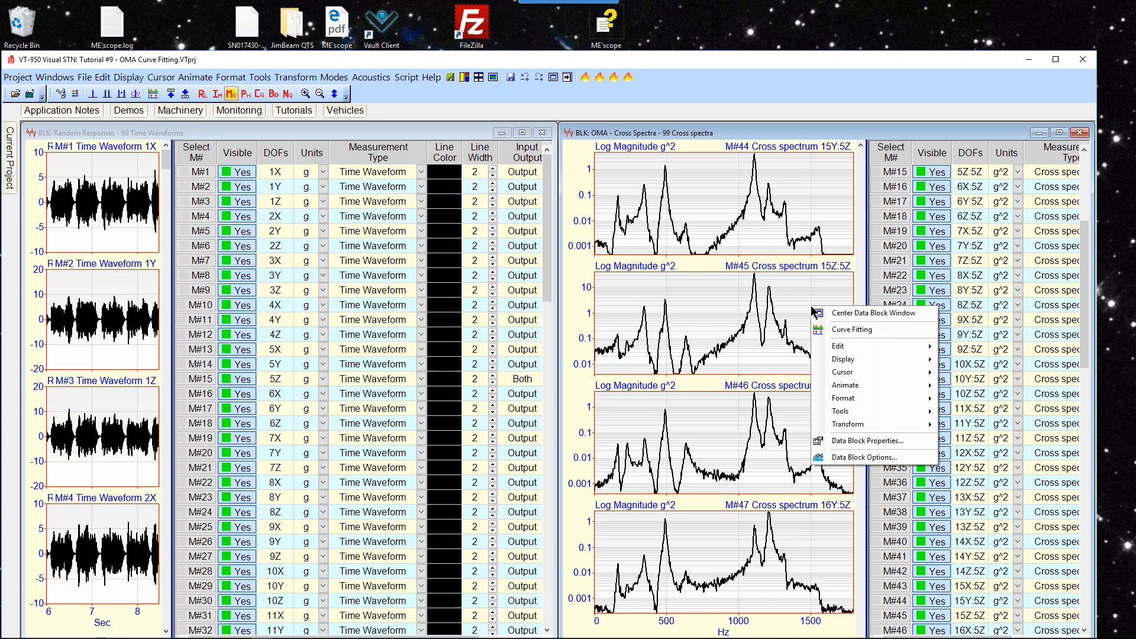
left_click(671, 292)
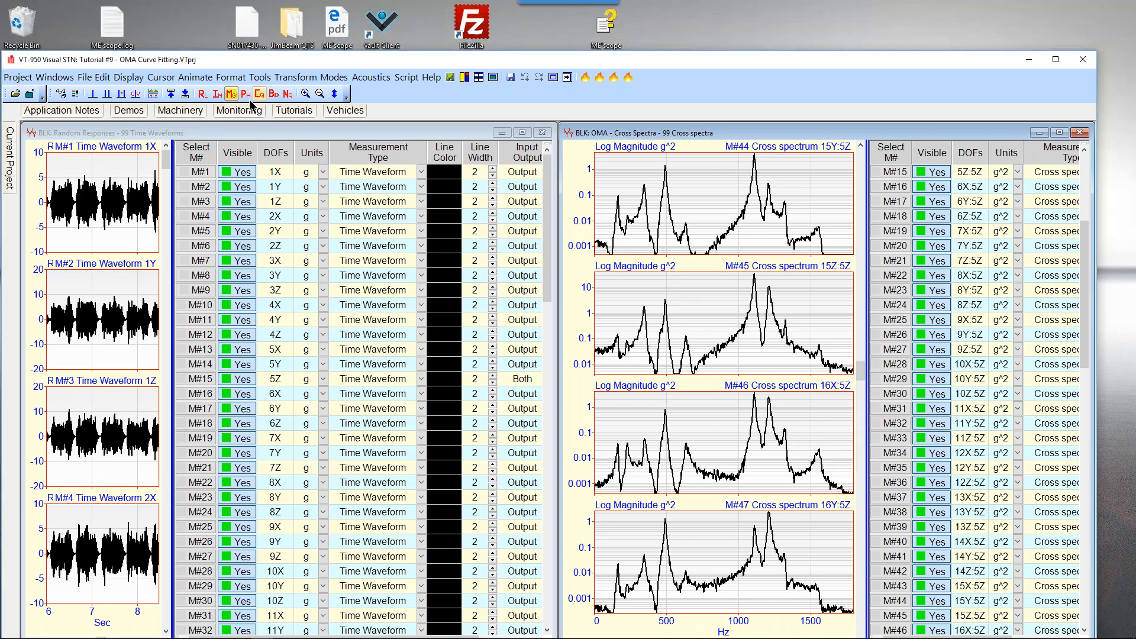
left_click(273, 94)
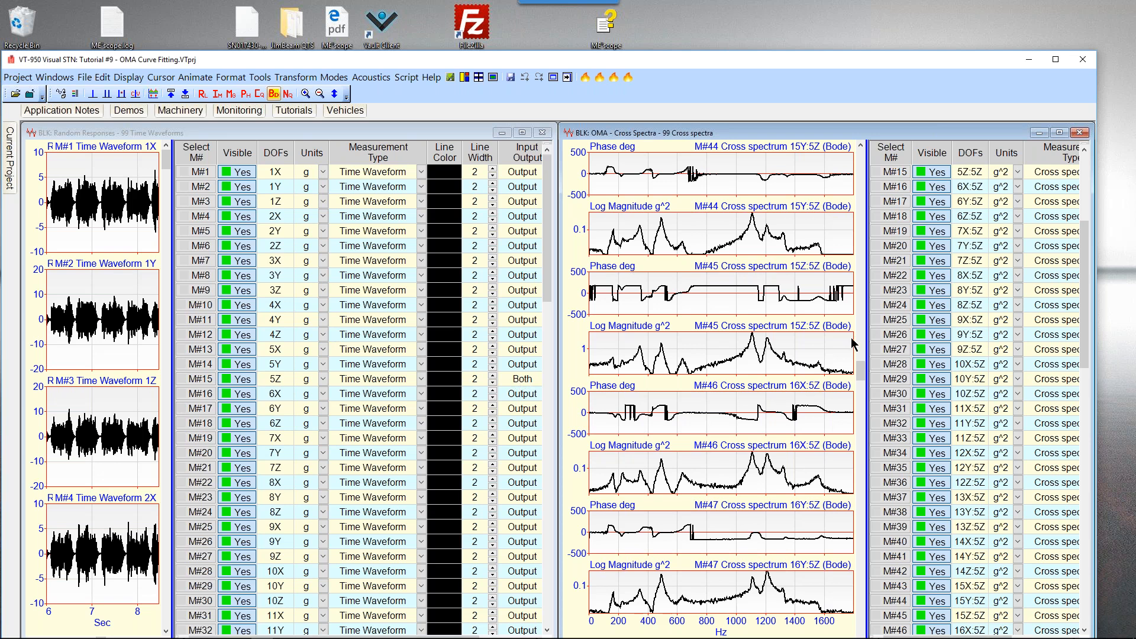
left_click_drag(864, 374, 873, 229)
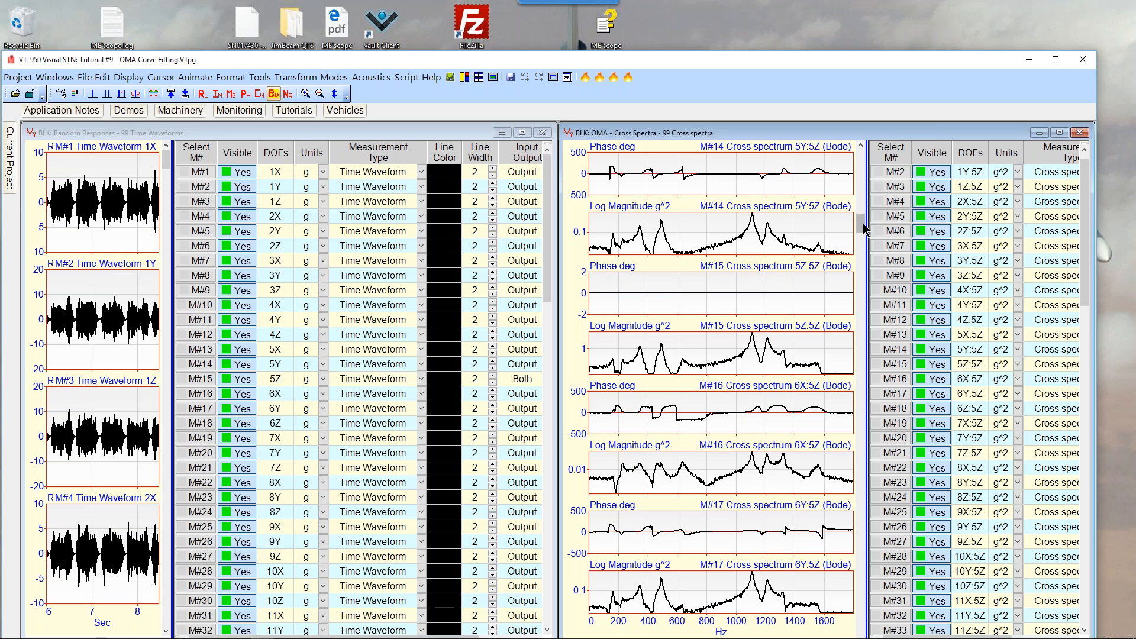
left_click_drag(862, 228, 872, 341)
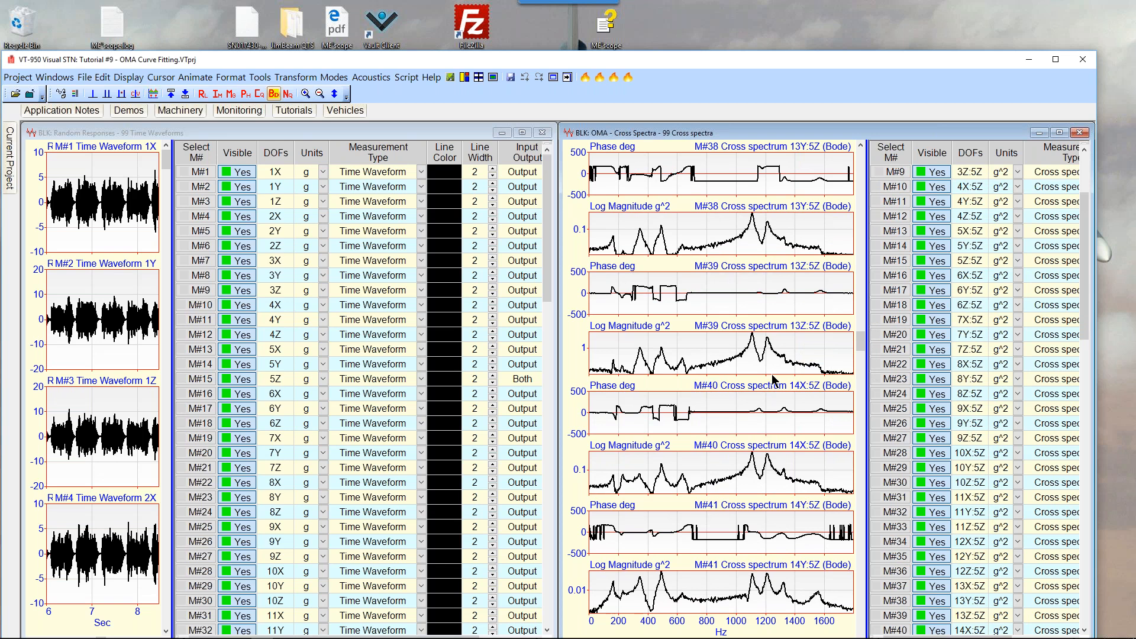
left_click_drag(862, 340, 859, 202)
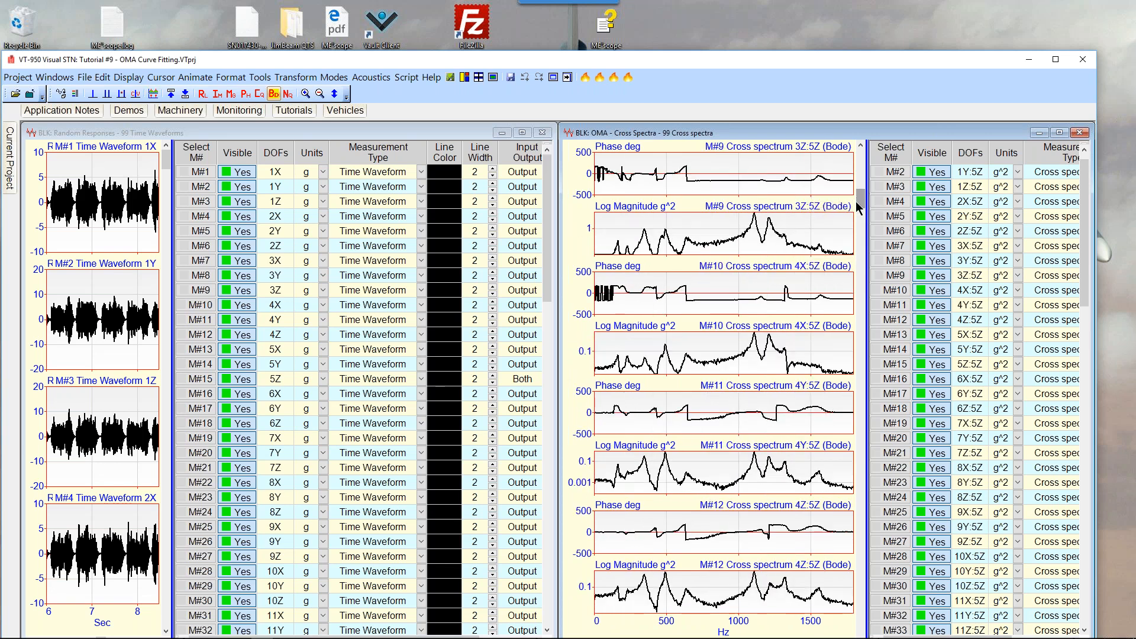
Widen the cross spectra plot area and examine the Bode plots of M#12 to M#15.
left_click_drag(870, 247, 1055, 247)
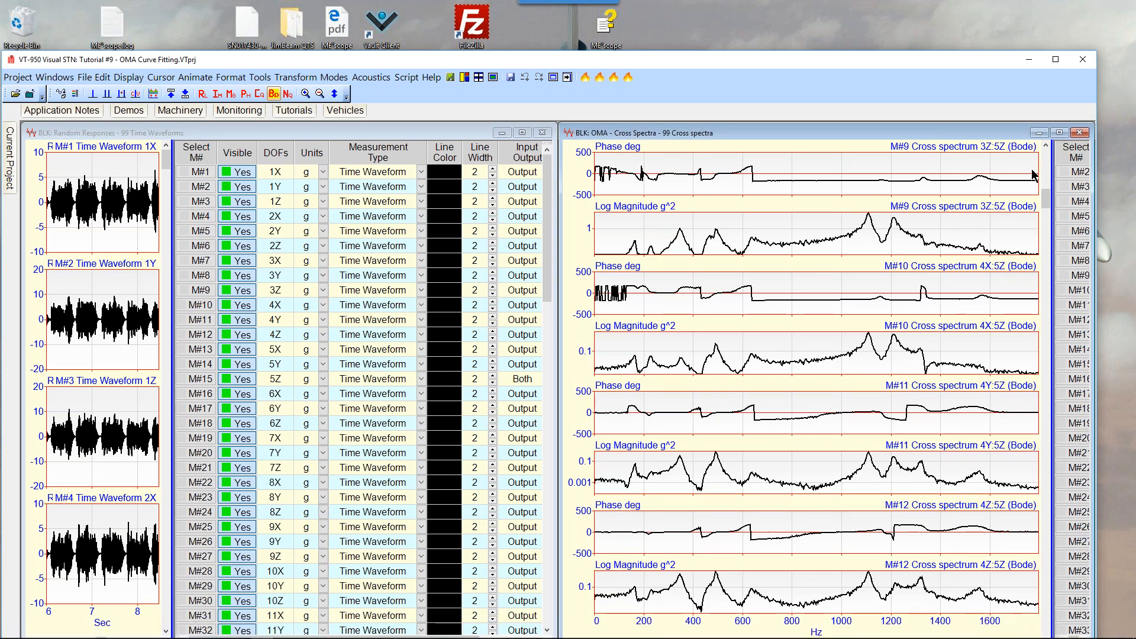
left_click_drag(1050, 200, 1047, 214)
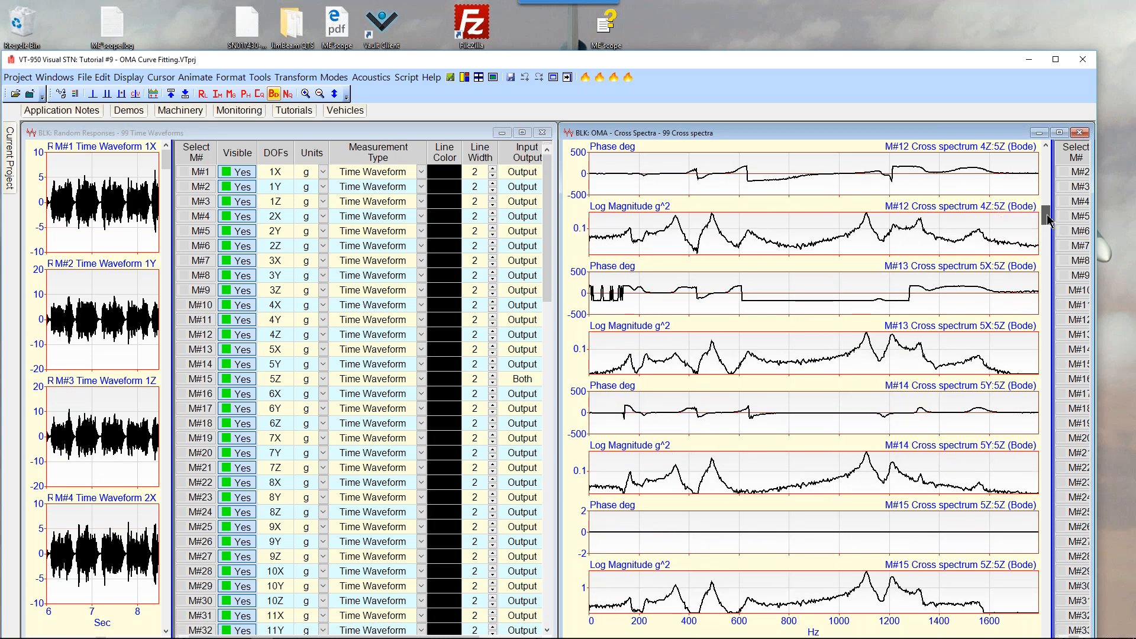
left_click_drag(1048, 219, 1048, 219)
Run the third round-trip stage to curve fit the OMA cross spectra, and reposition the main window to expose the Progress bar.
left_click(614, 80)
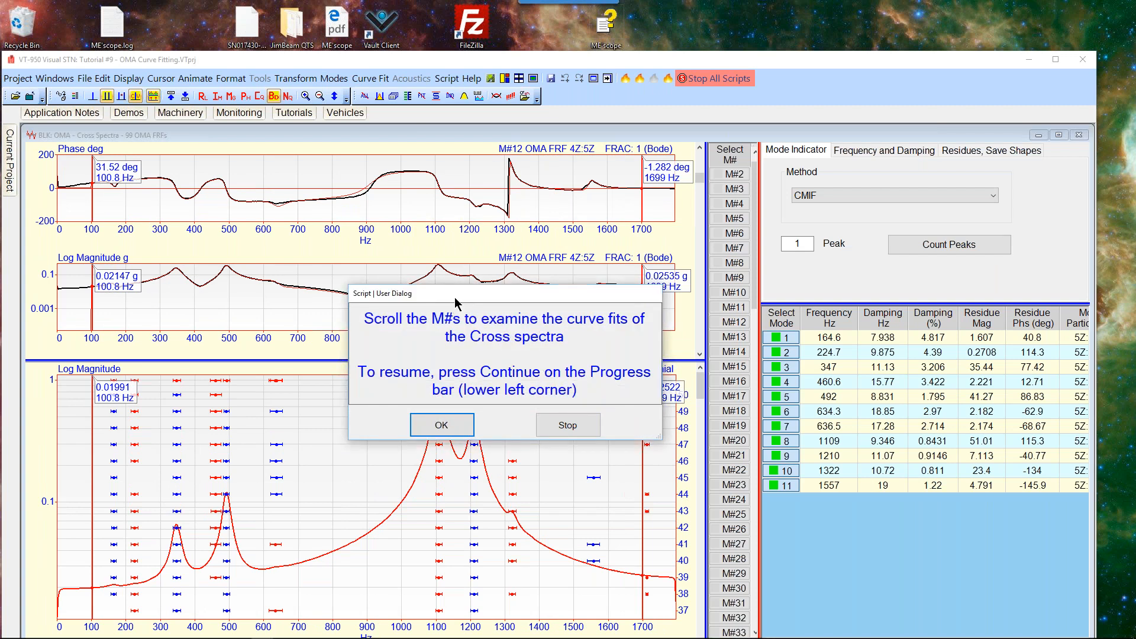
left_click_drag(456, 301, 418, 348)
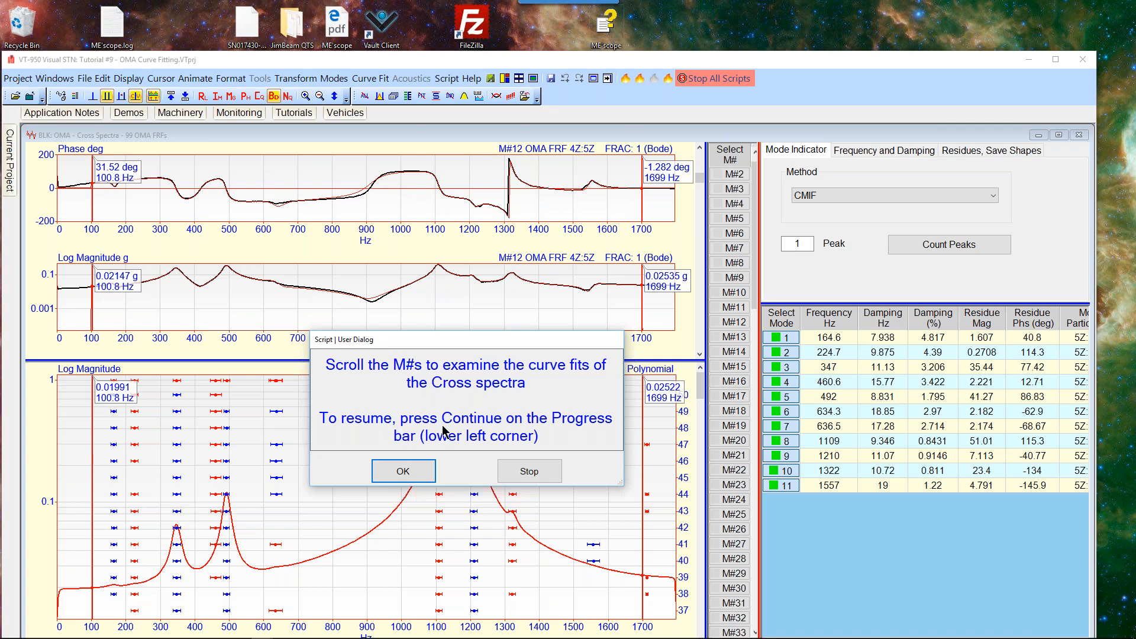
left_click(408, 472)
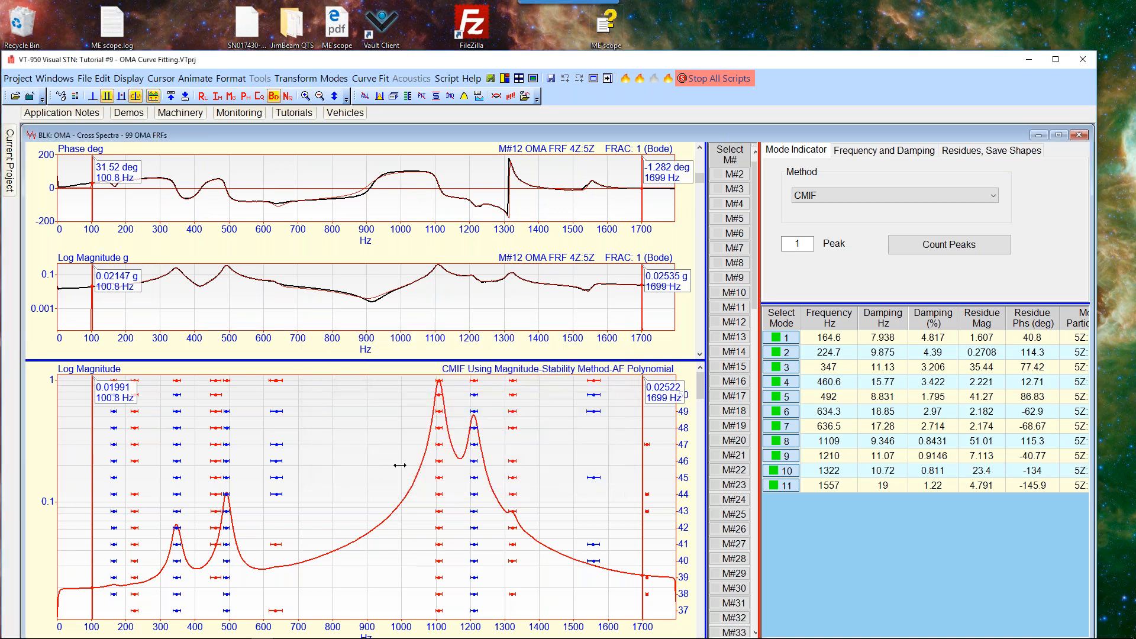
left_click_drag(421, 62, 438, 13)
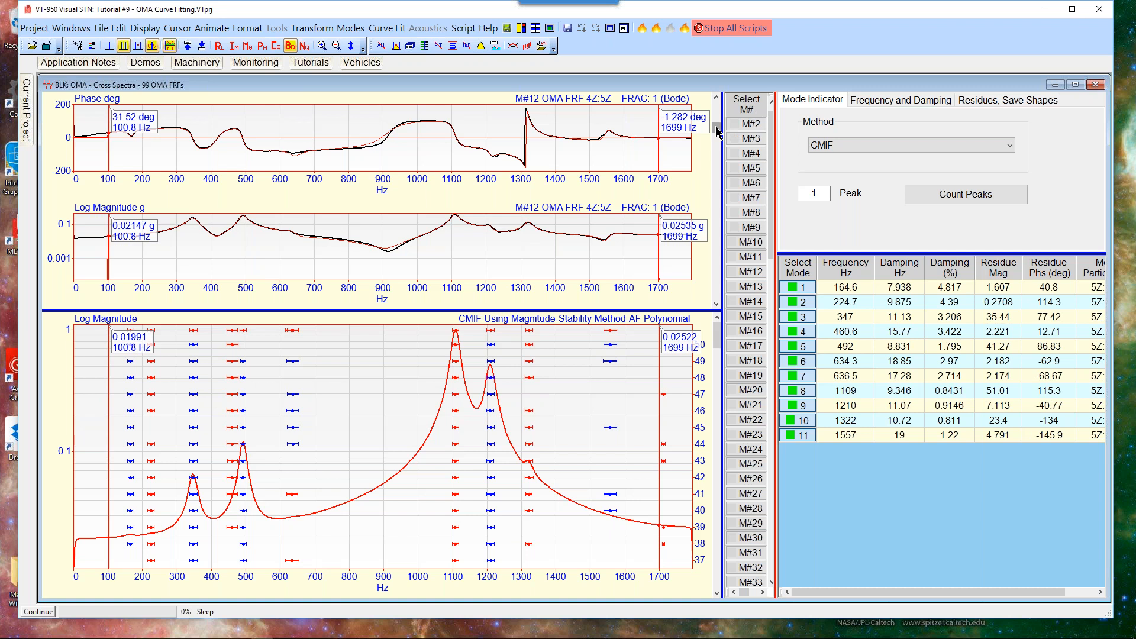
Examine the curve fits of the OMA FRFs between M#12 and M#59, and return to M#15.
left_click_drag(716, 127, 718, 222)
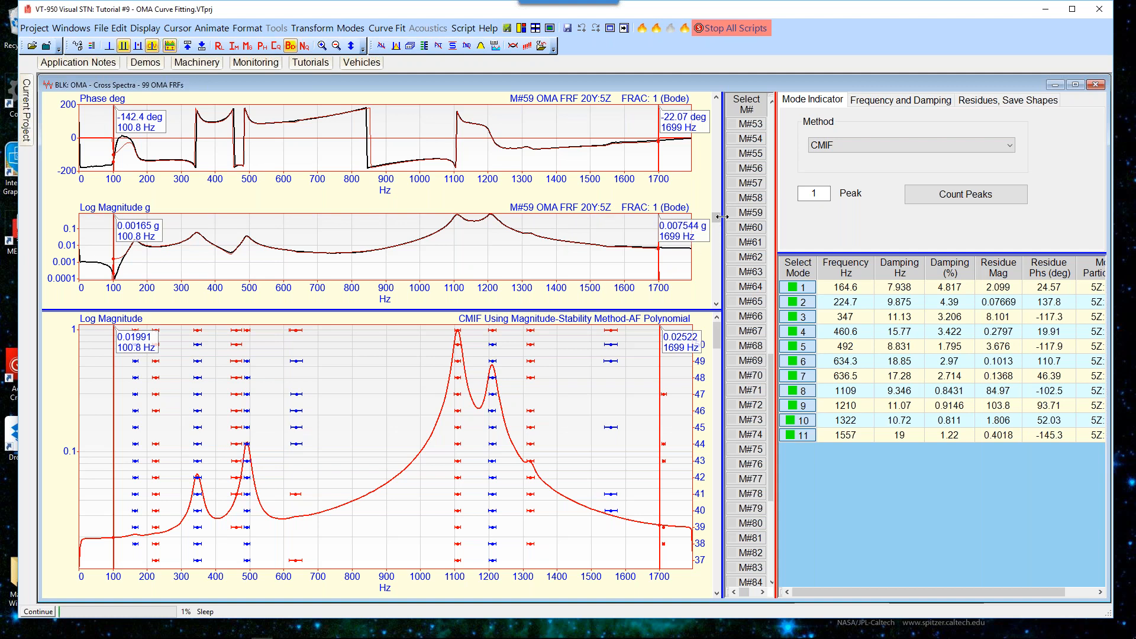
left_click_drag(717, 216, 734, 140)
left_click(734, 139)
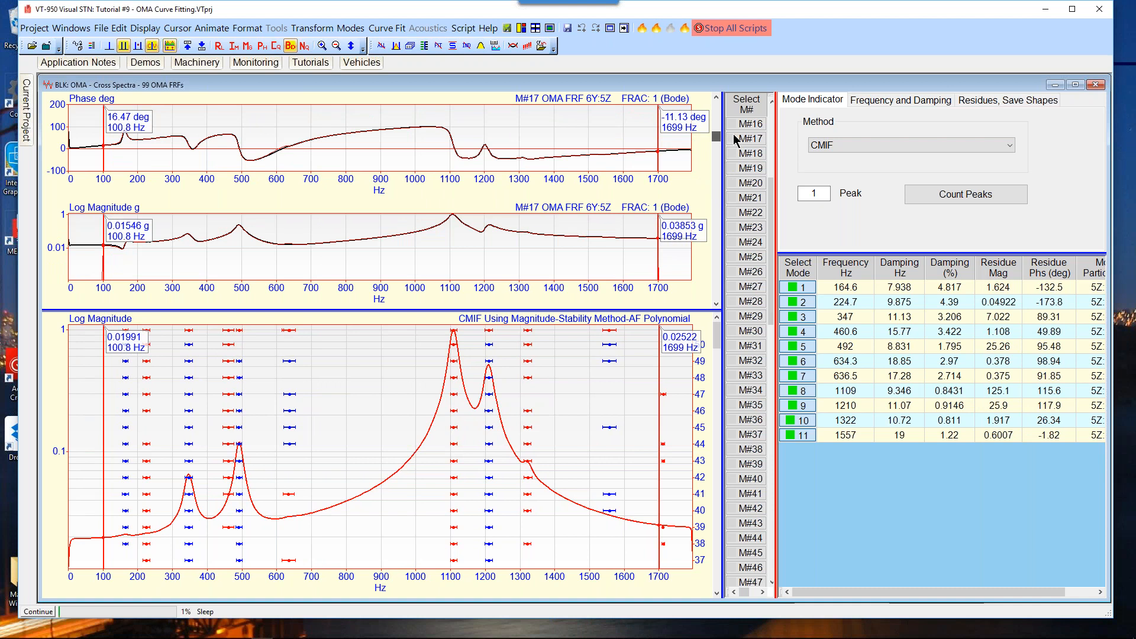
left_click_drag(734, 132, 736, 131)
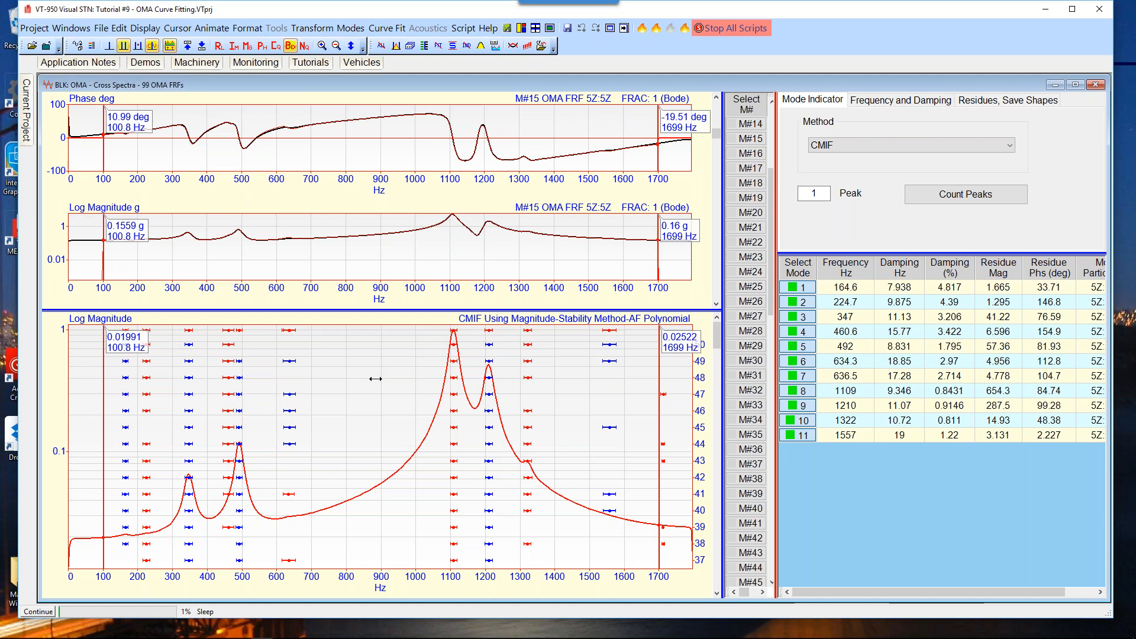
Review the Stability and Stable Groups settings for frequency and damping, and inspect the stable pole groups on the stability diagram.
left_click(864, 105)
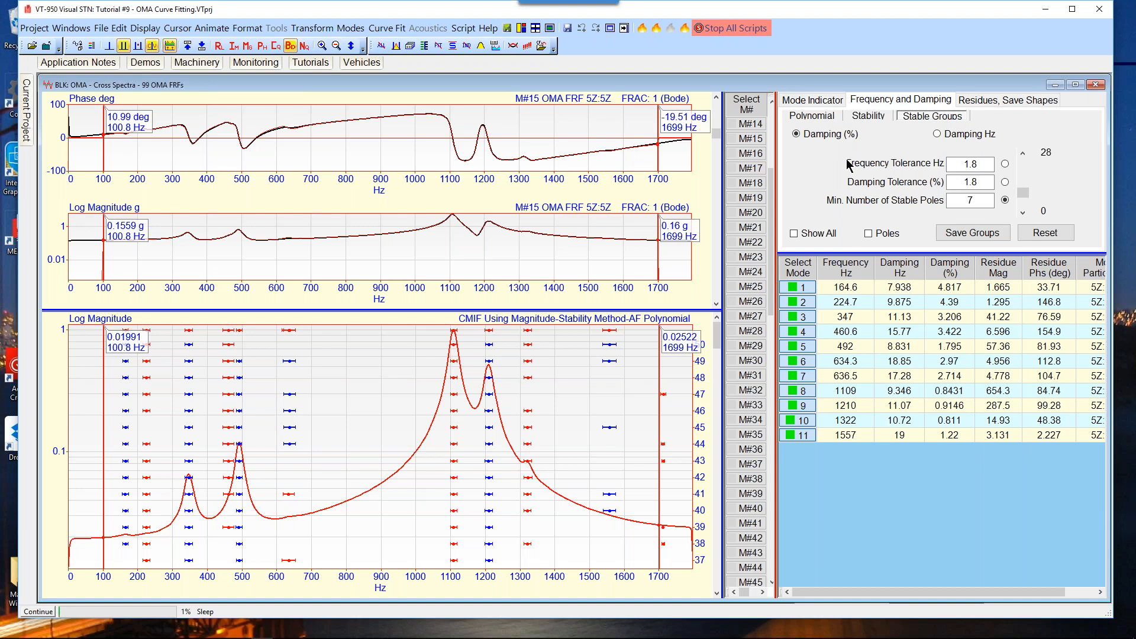
left_click(879, 117)
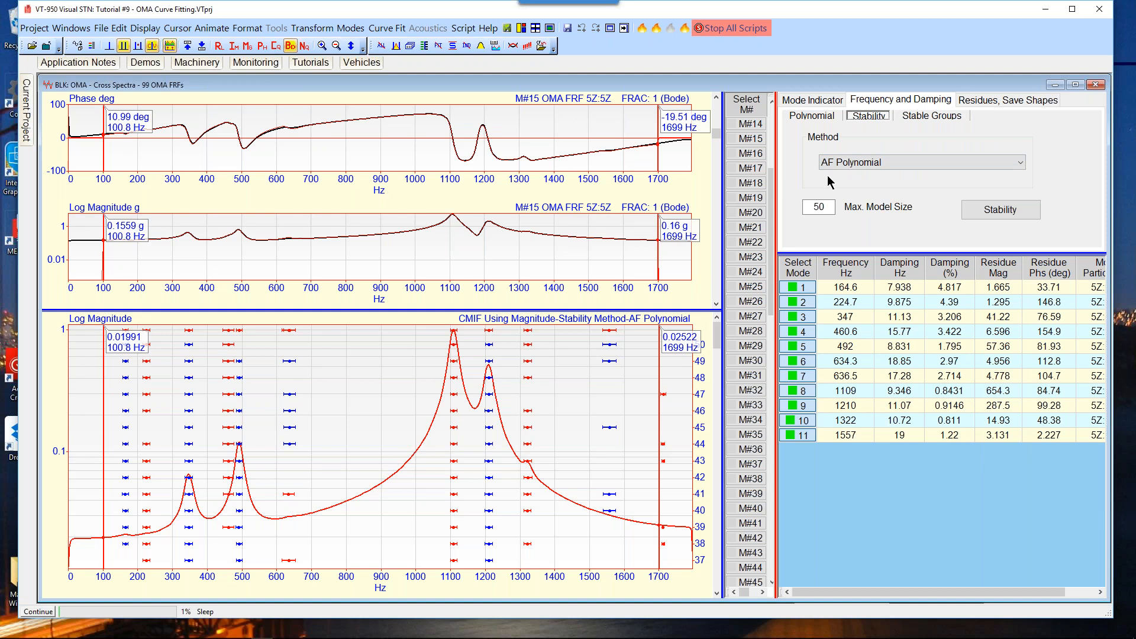
left_click_drag(863, 256, 862, 276)
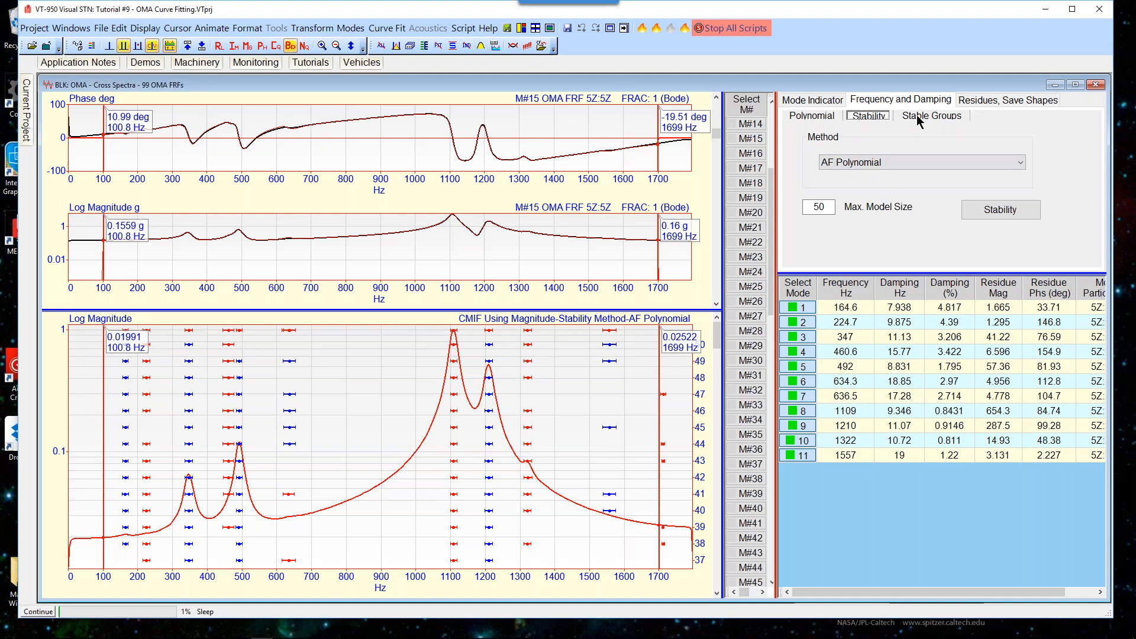
left_click(921, 117)
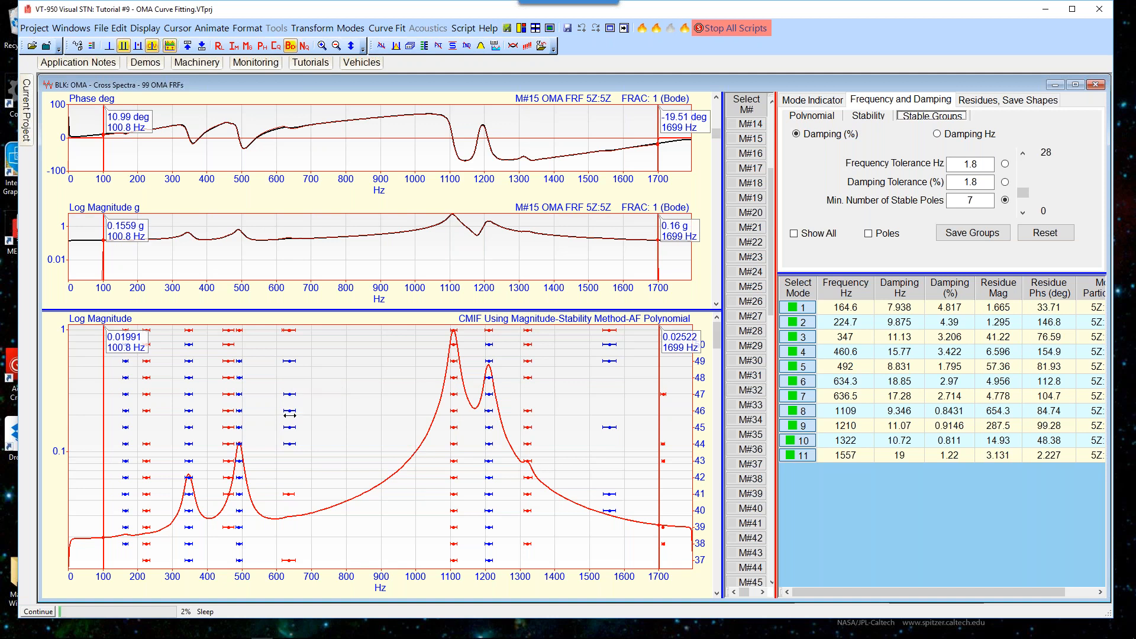
mouse_move(289, 392)
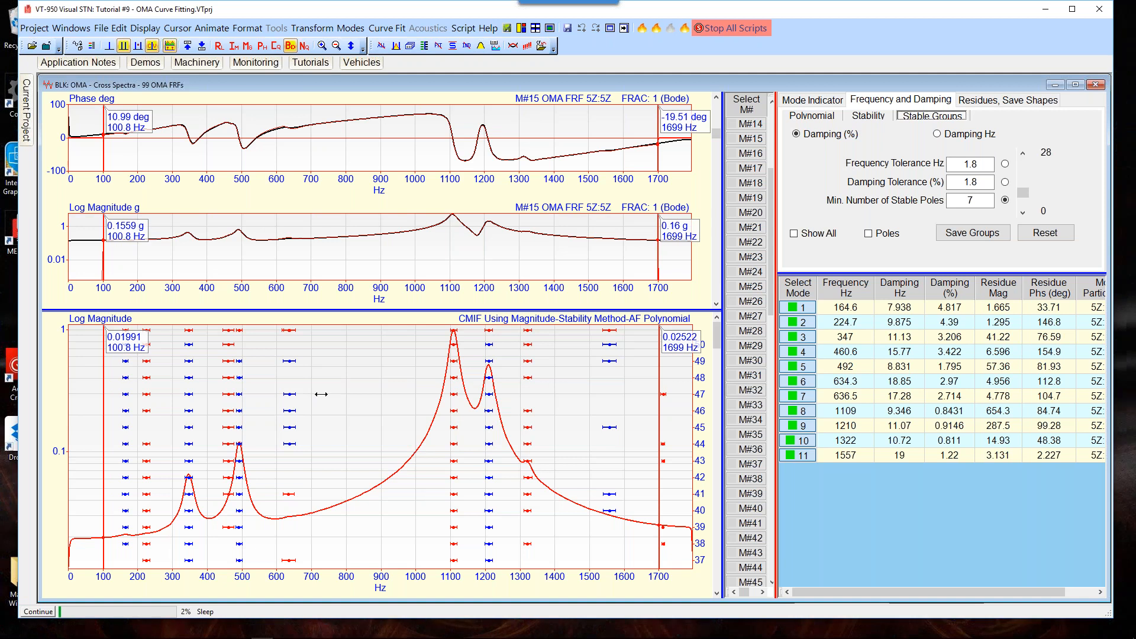
left_click(654, 356)
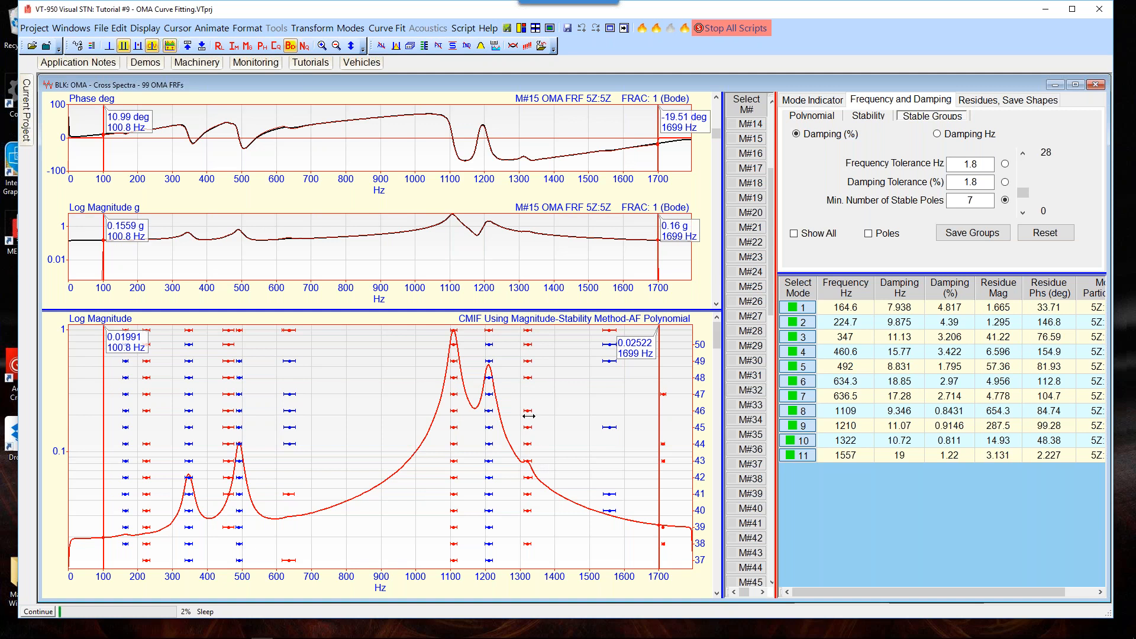
mouse_move(489, 428)
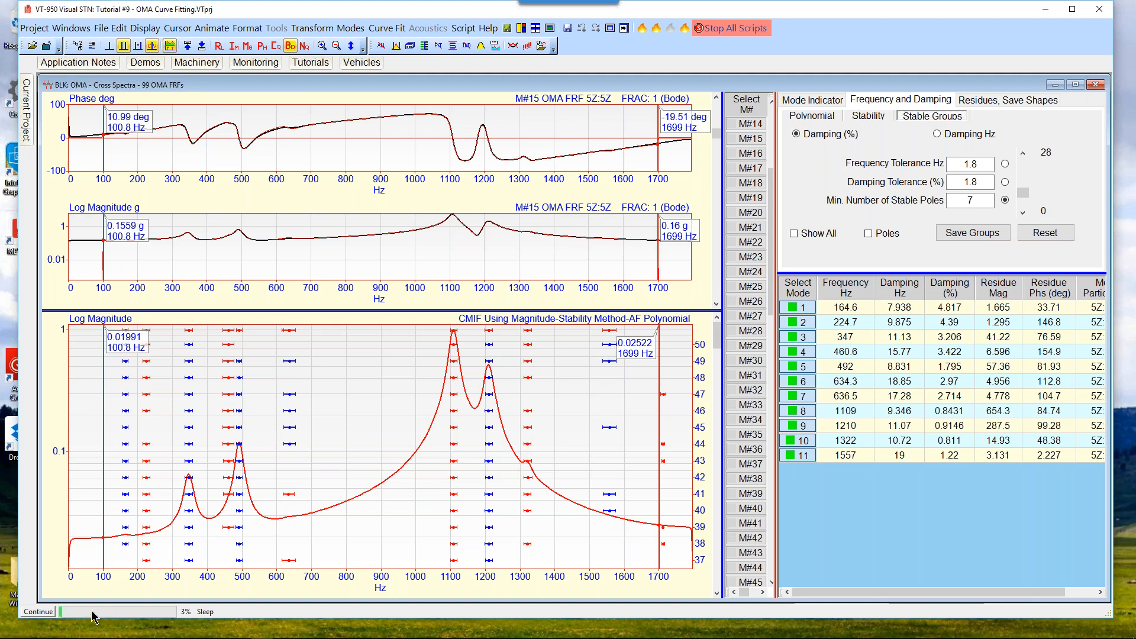
Resume the script to animate the UMM and OMA mode shapes side by side, and widen the 3D view.
left_click(42, 615)
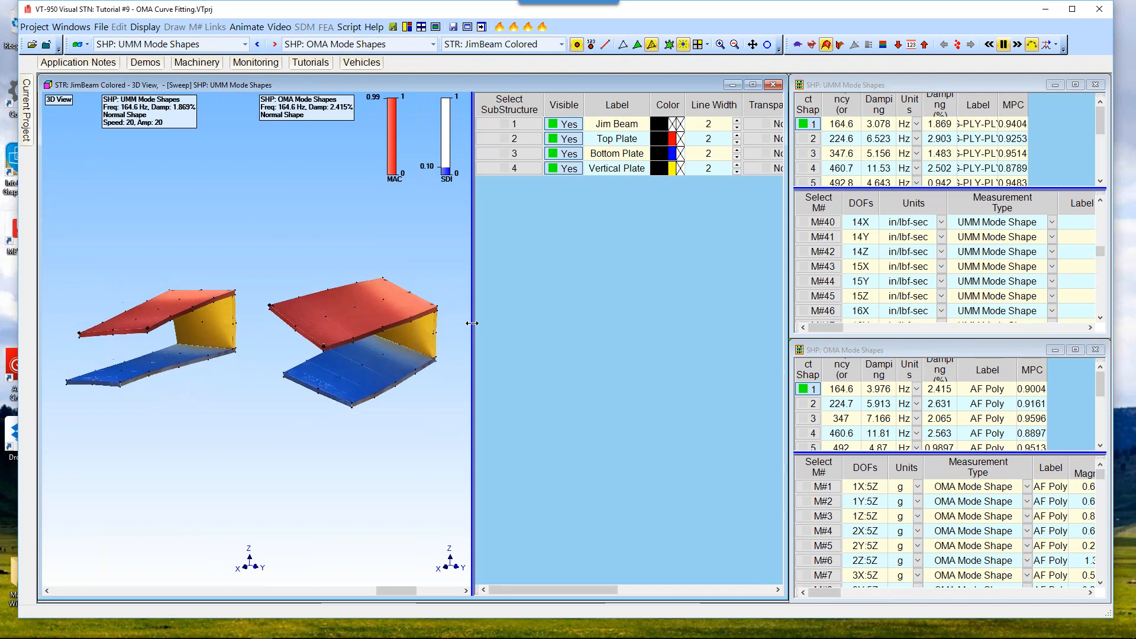
left_click_drag(472, 322, 779, 306)
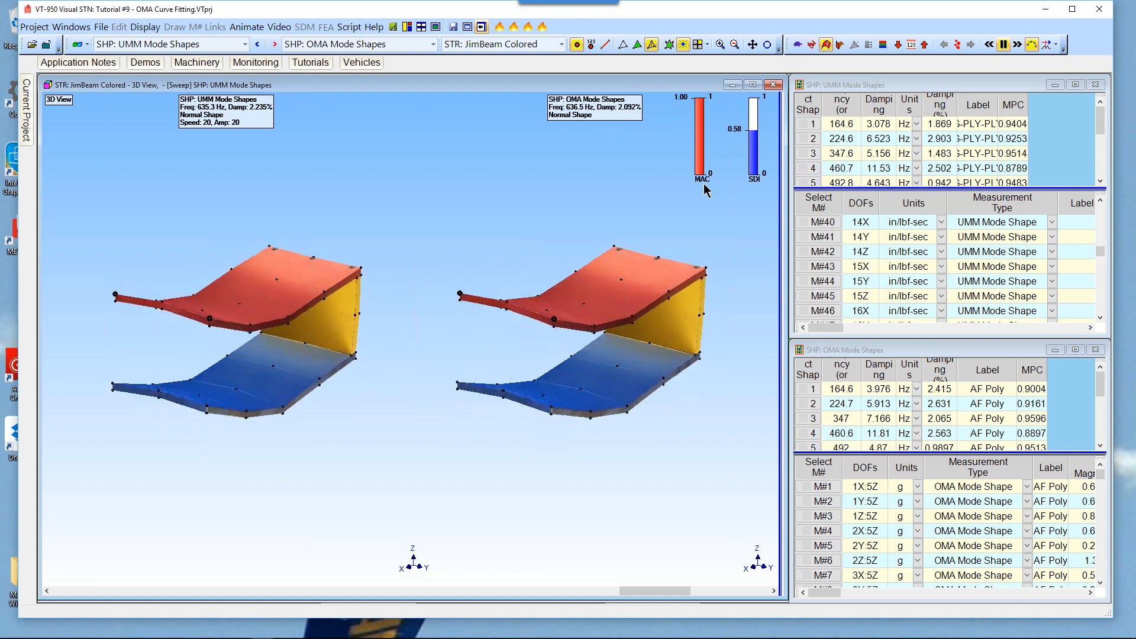
Enlarge the frequency and damping tables of the UMM Mode Shapes and OMA Mode Shapes windows to list their modes.
left_click(865, 188)
left_click_drag(865, 188, 871, 266)
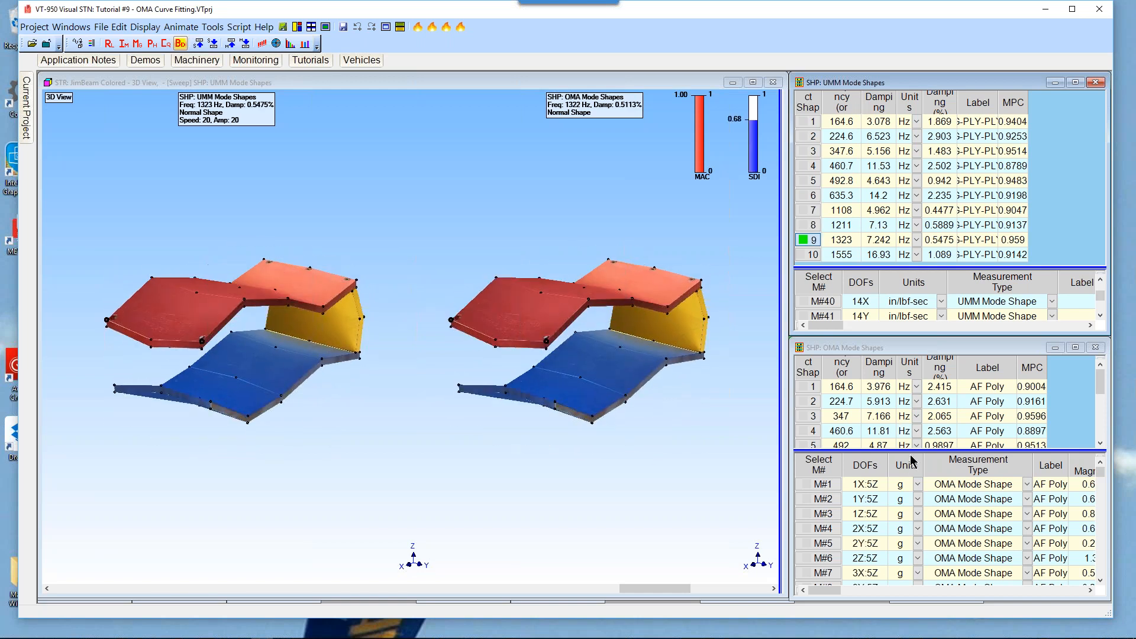
left_click_drag(912, 451, 925, 552)
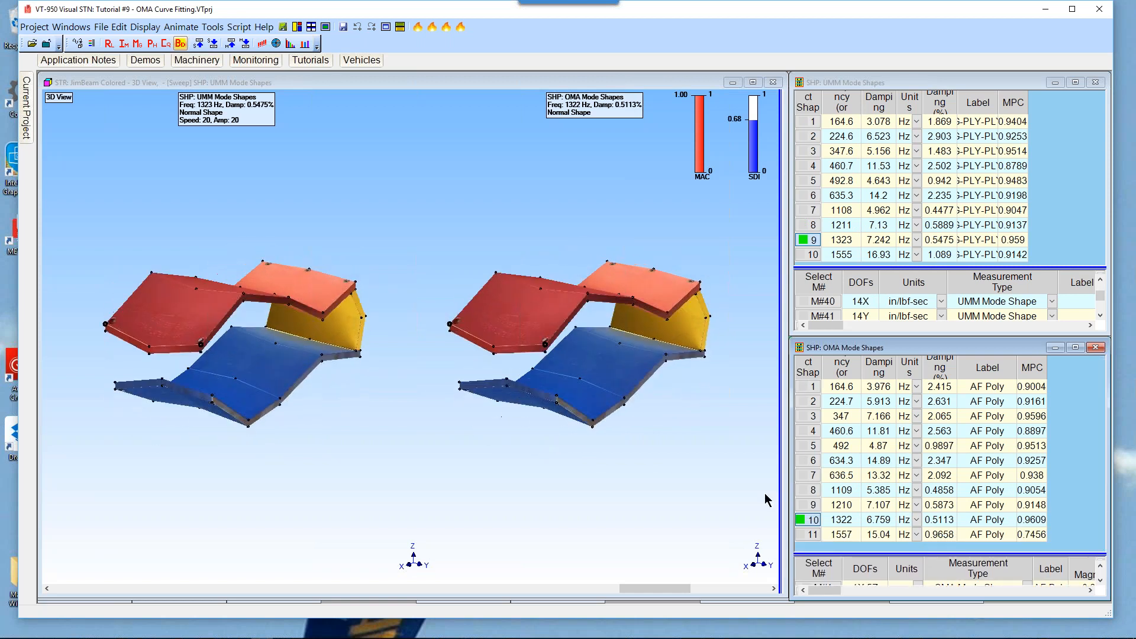
Select OMA shapes 11, 6 and 7 in turn to compare each animation with its matching UMM mode shape.
left_click(812, 535)
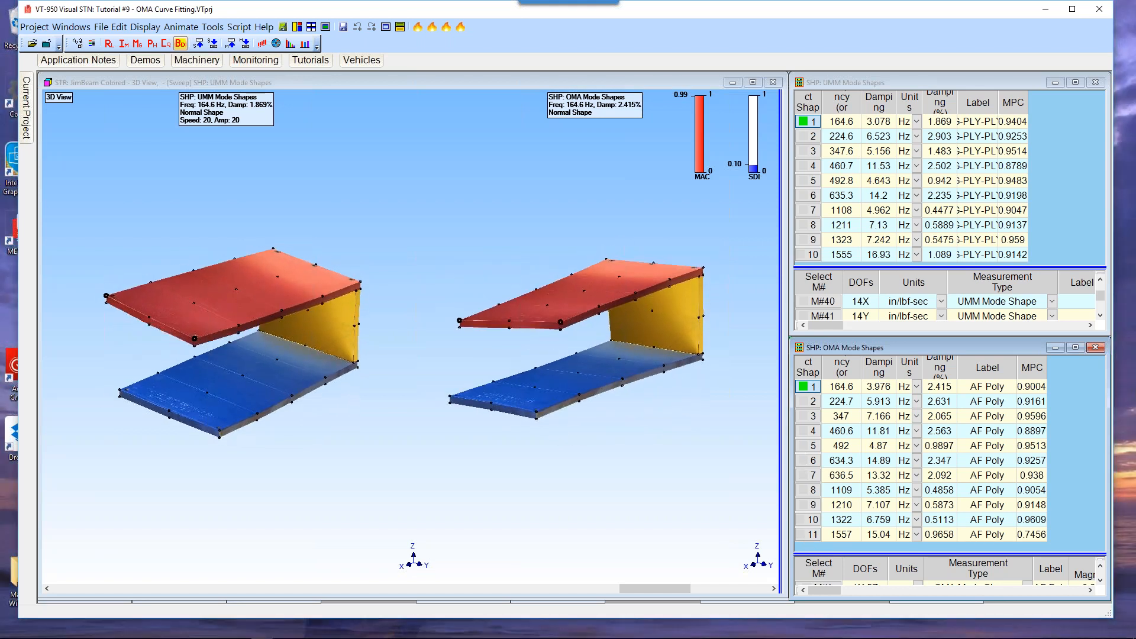
left_click(813, 464)
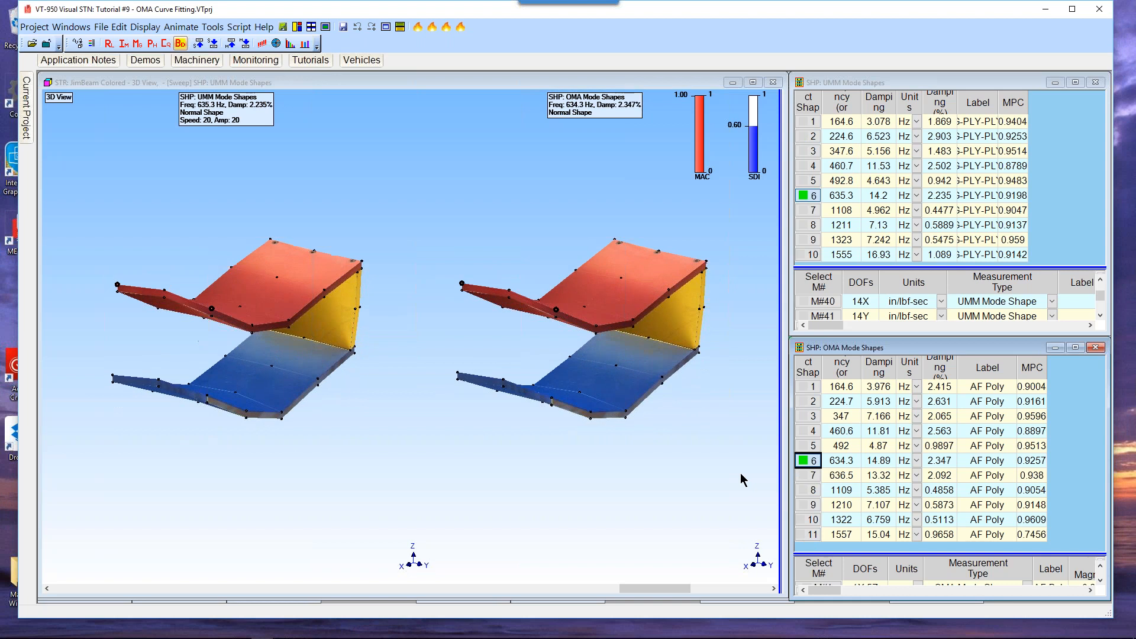
left_click(814, 476)
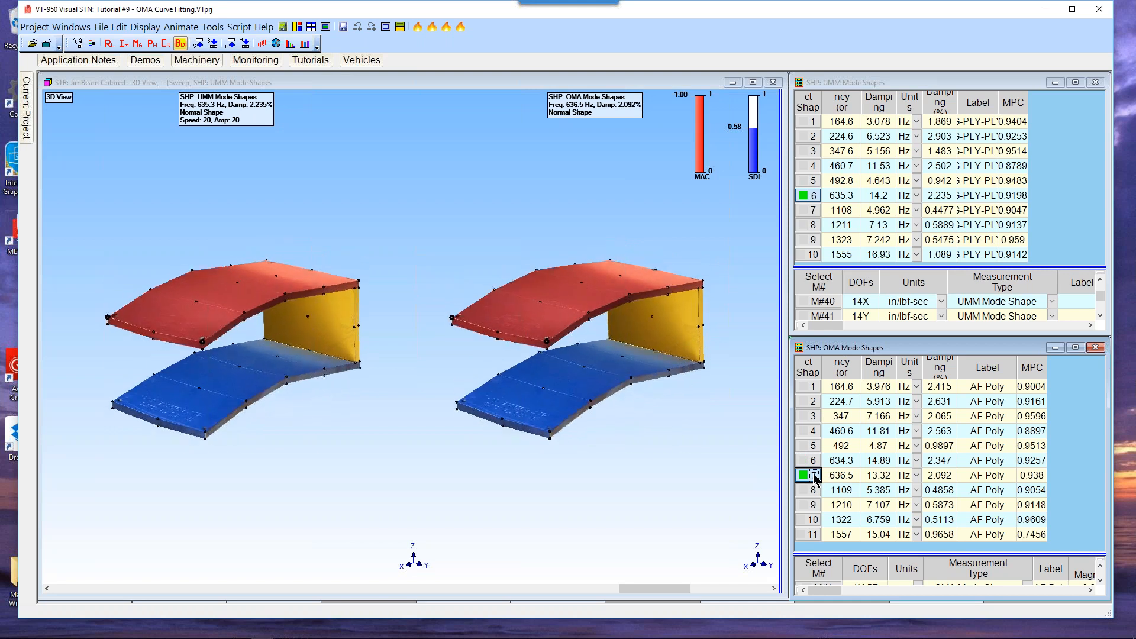
Alternate between OMA shapes 6 and 7 to compare each with UMM shape 6, and go back to UMM shape 1.
left_click(813, 461)
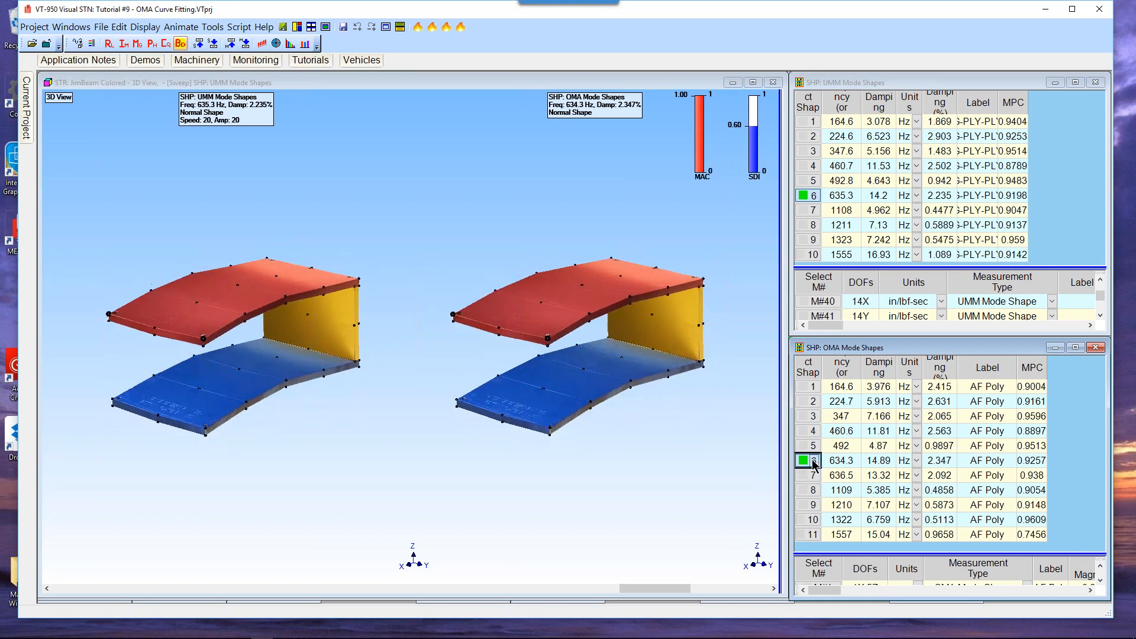
left_click(813, 476)
left_click(812, 461)
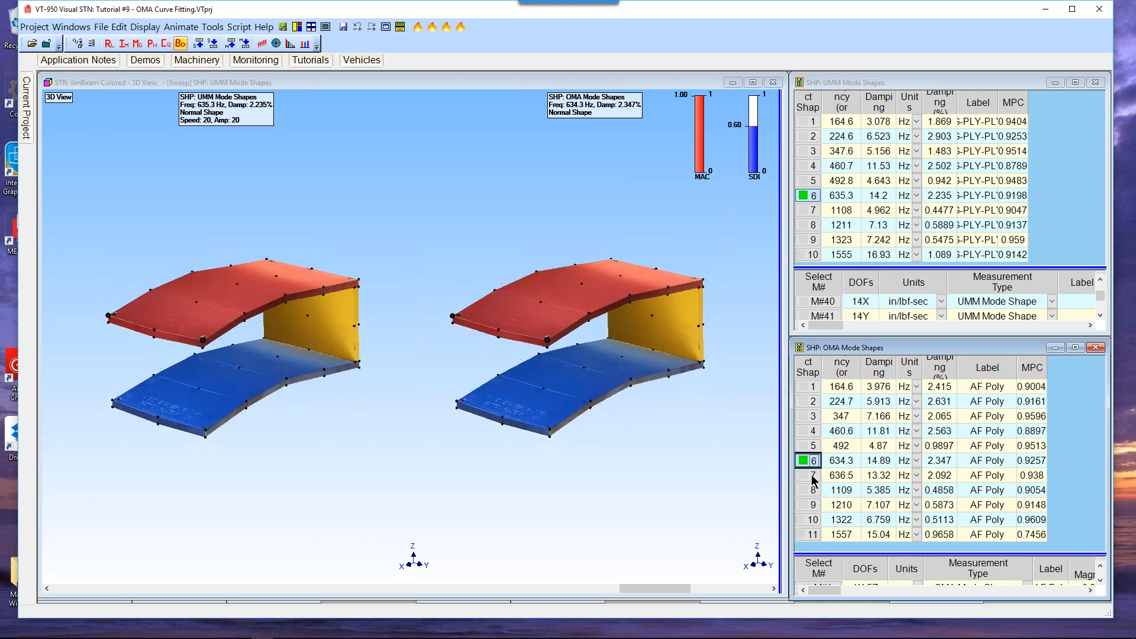
left_click(812, 475)
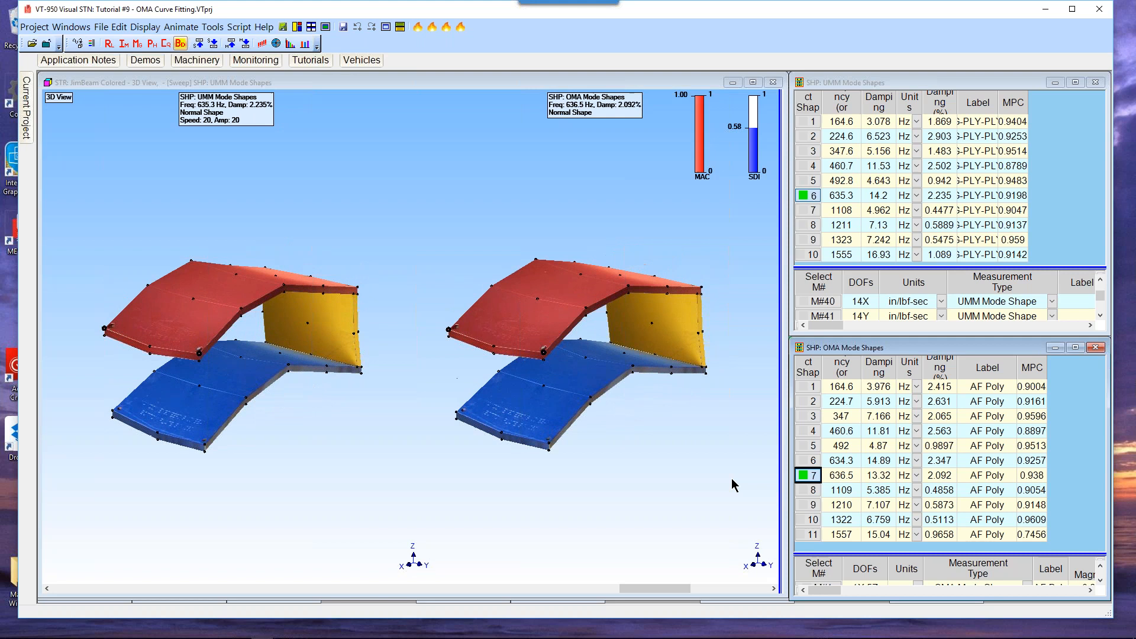
key("Down")
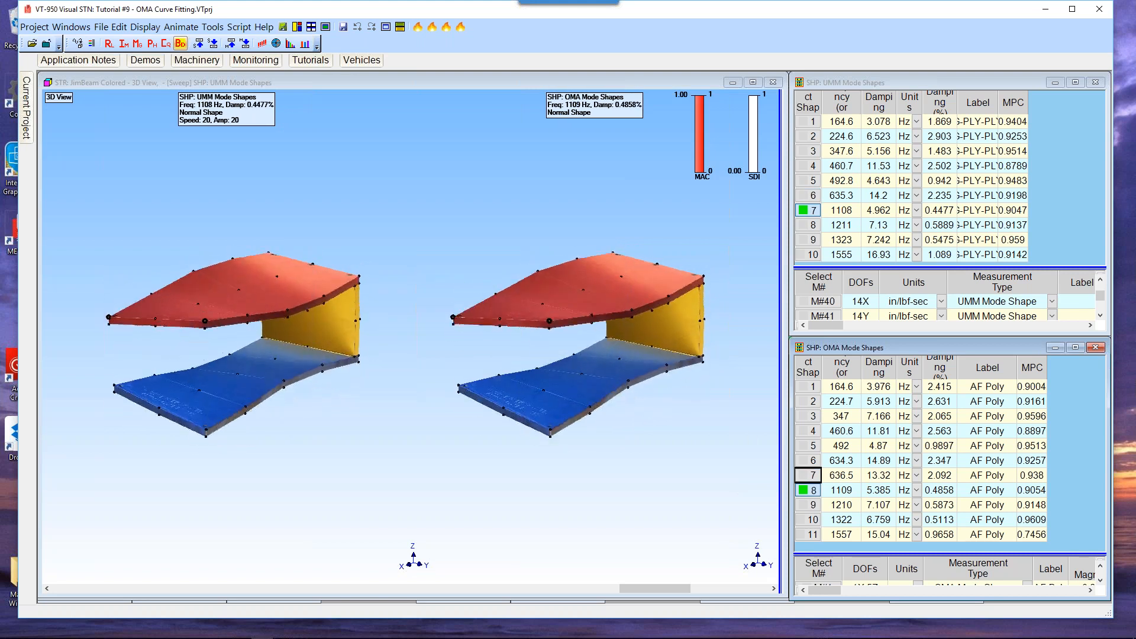
left_click(812, 122)
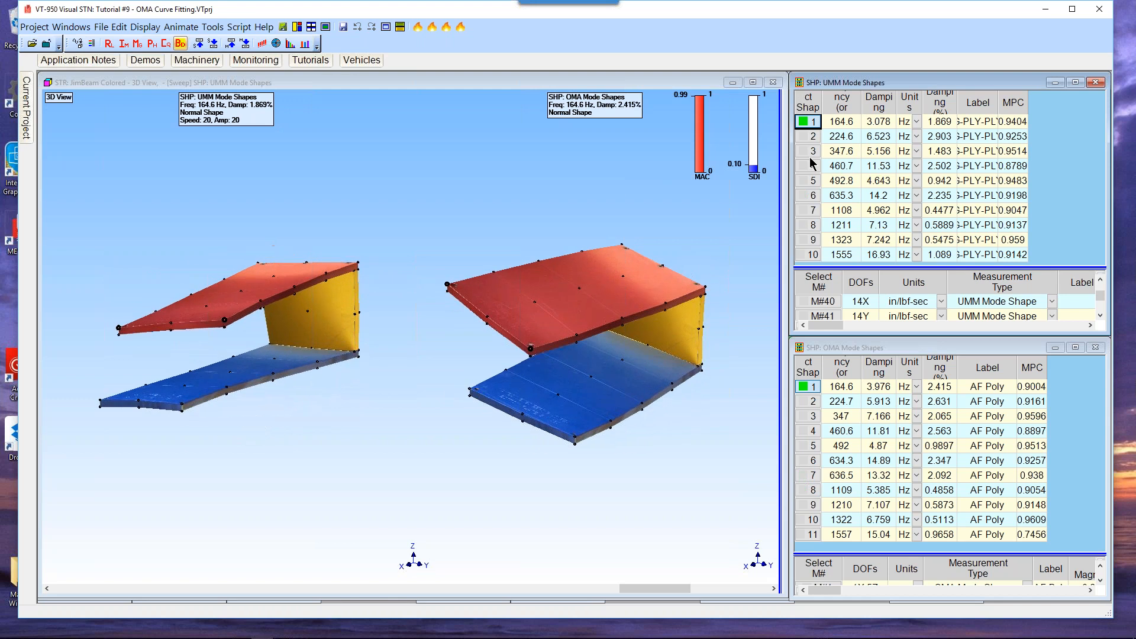
Look over the Compare Shapes animation options, and end the animation by switching the structure window to Draw Structure.
right_click(436, 193)
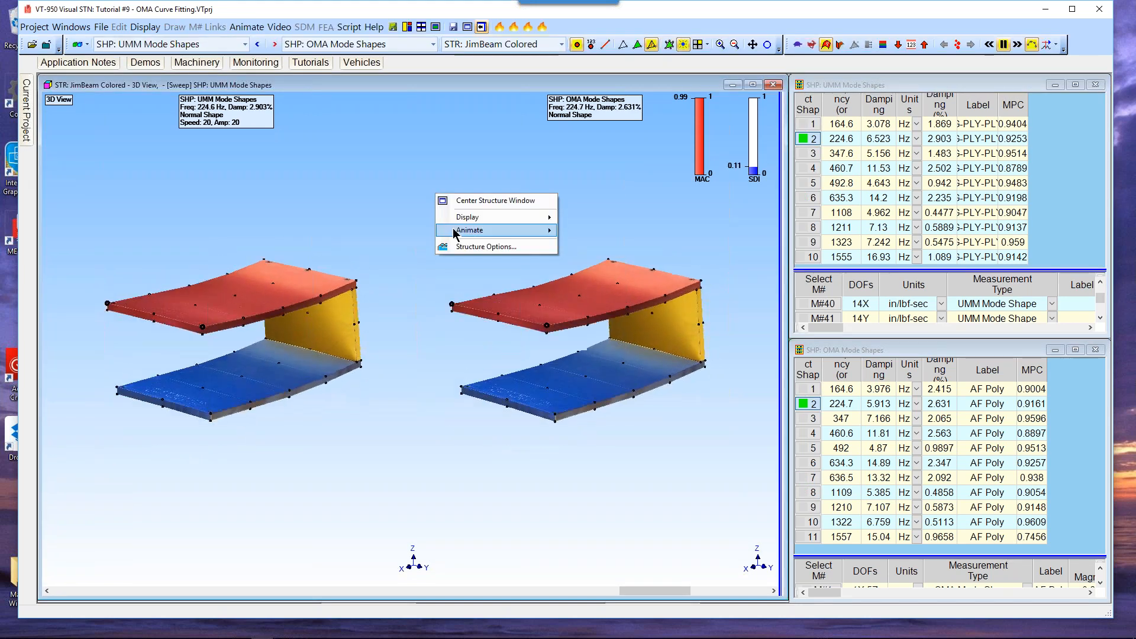
mouse_move(456, 230)
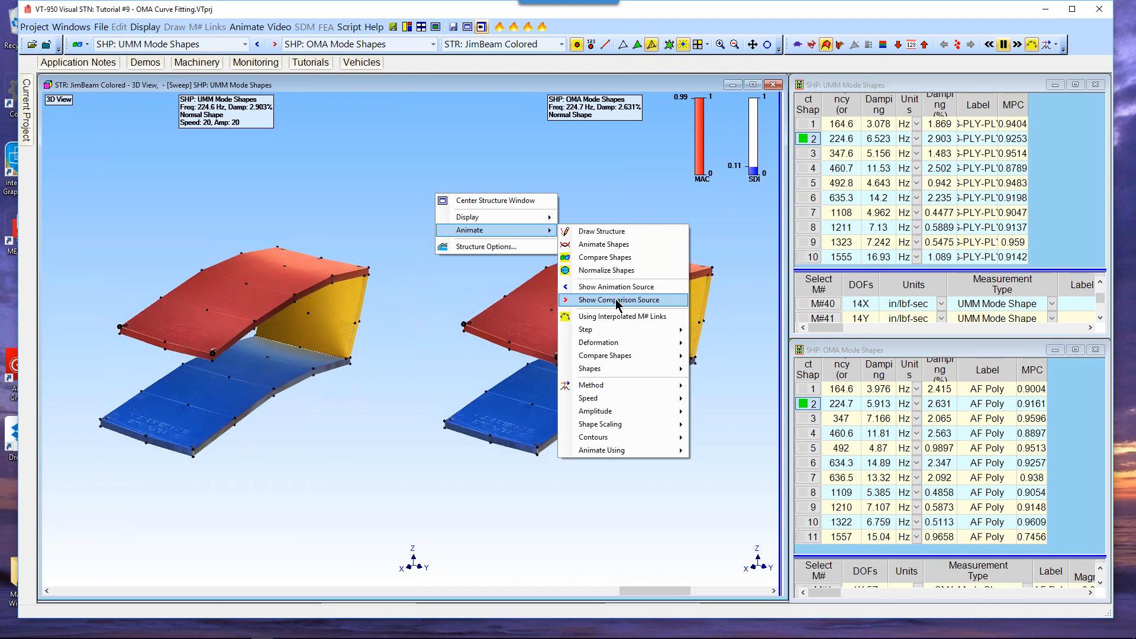
mouse_move(613, 390)
mouse_move(621, 358)
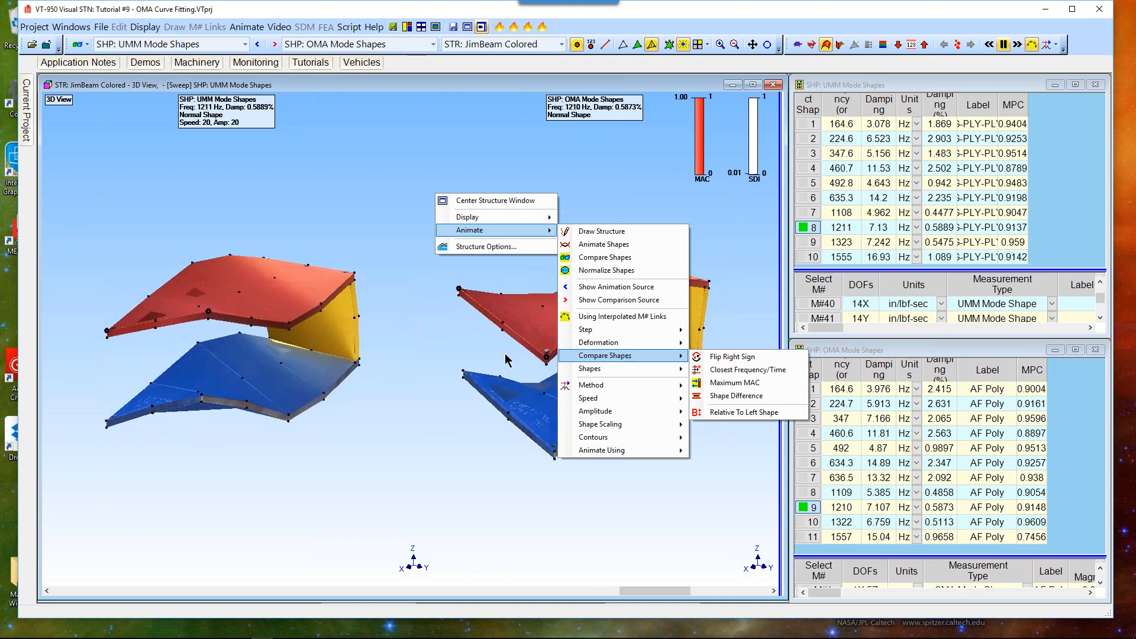
left_click(435, 296)
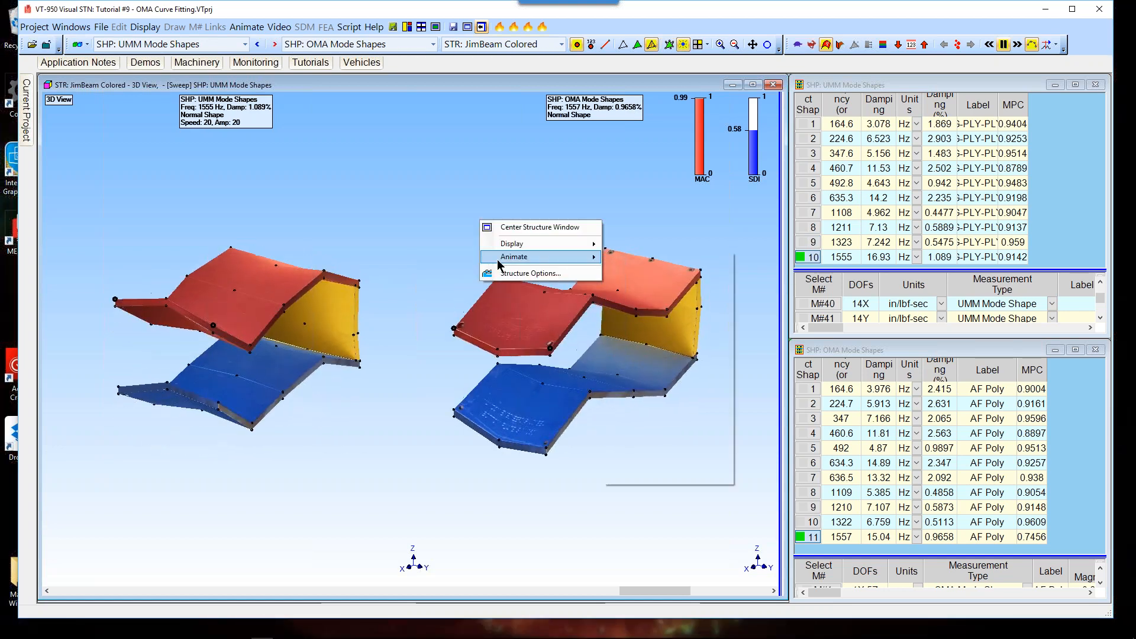
mouse_move(514, 250)
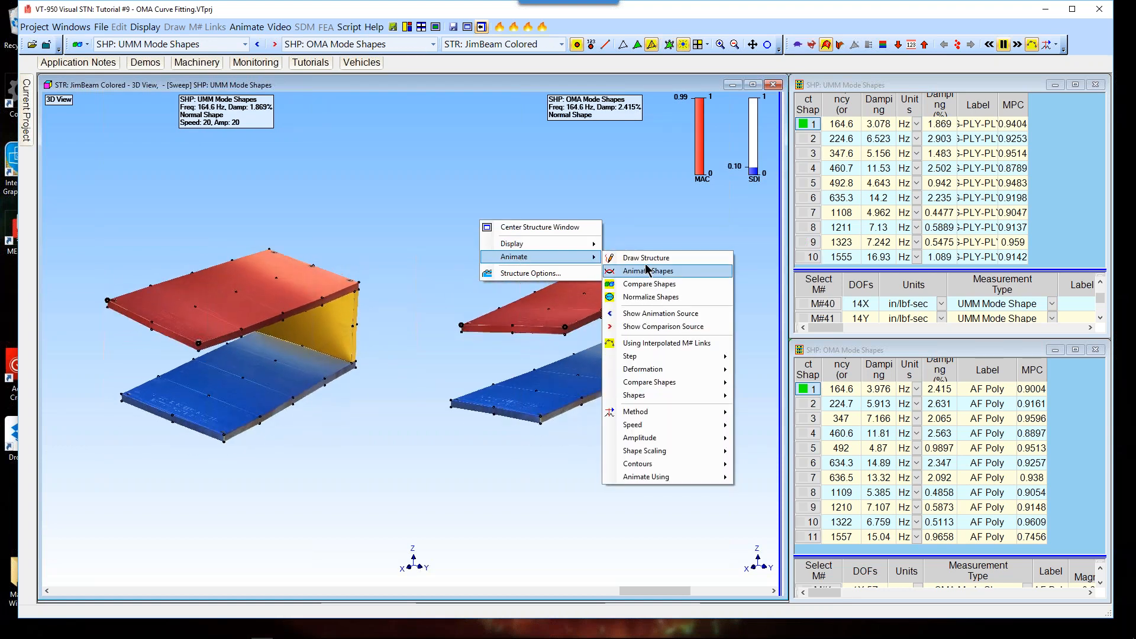
left_click(648, 258)
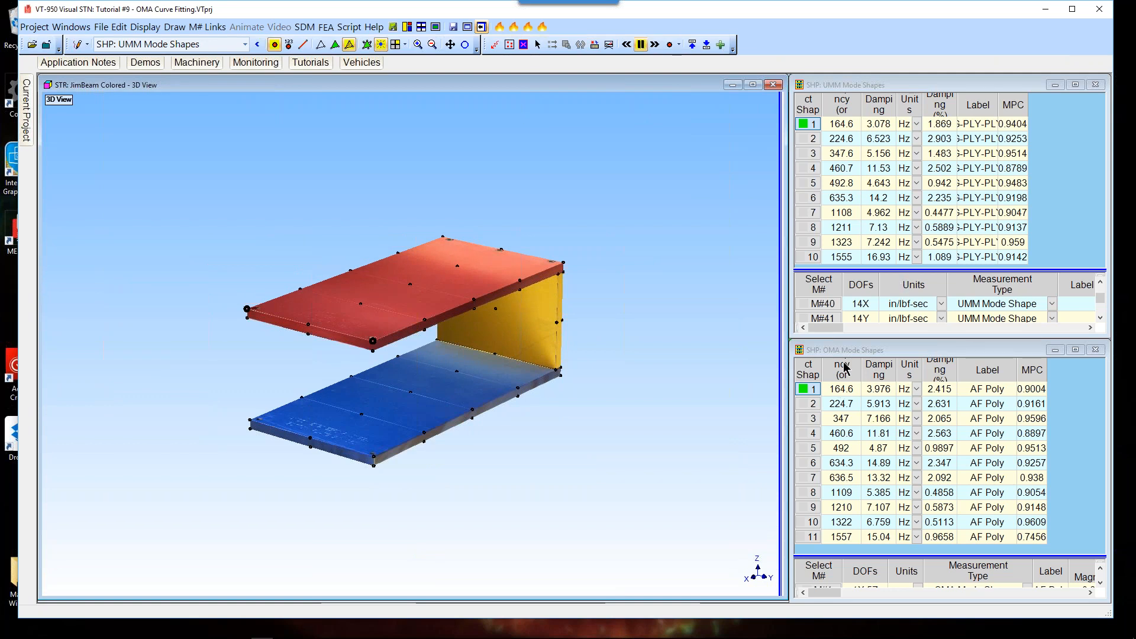
Center the UMM Mode Shapes window, enlarge its measurement table to inspect units and shape components, and minimize the window.
left_click(887, 294)
right_click(887, 294)
left_click(899, 299)
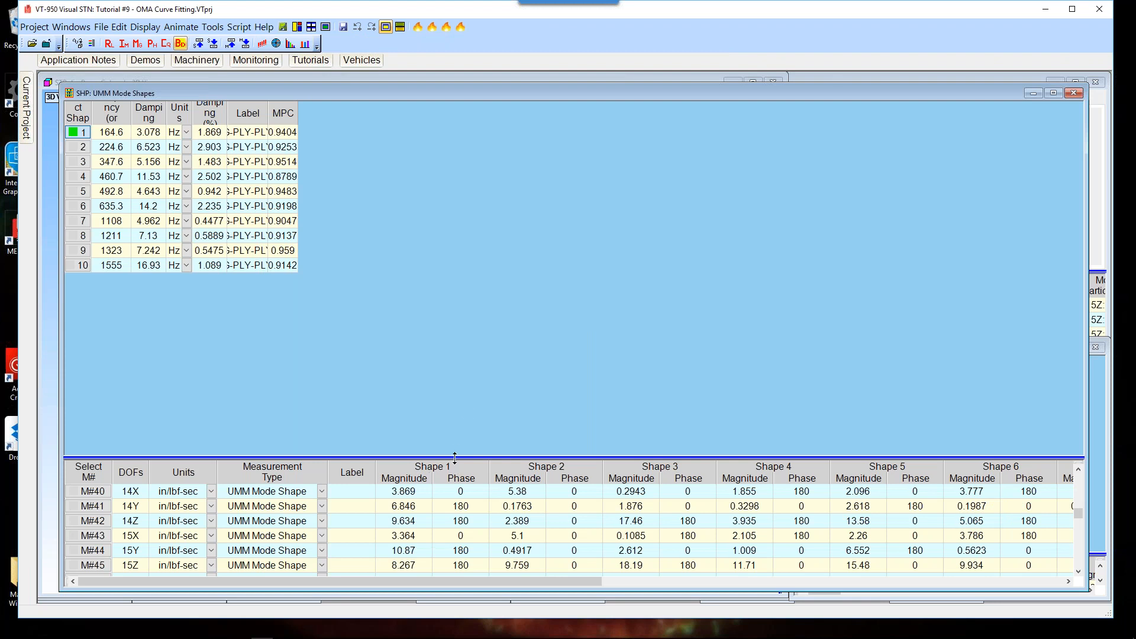
left_click_drag(455, 457, 464, 355)
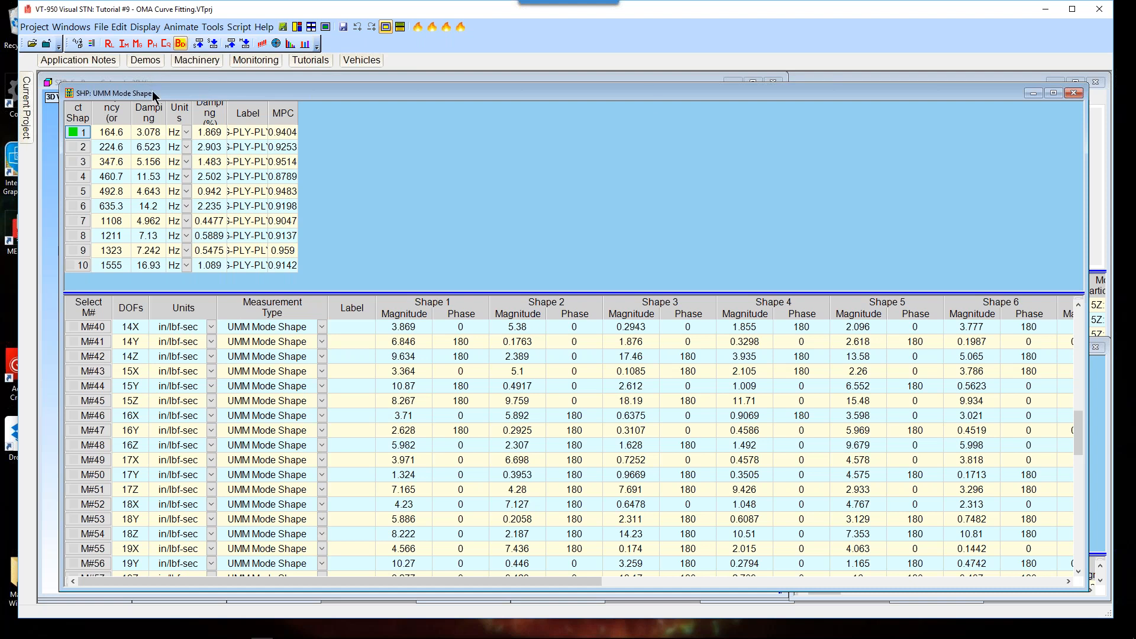
left_click(1037, 93)
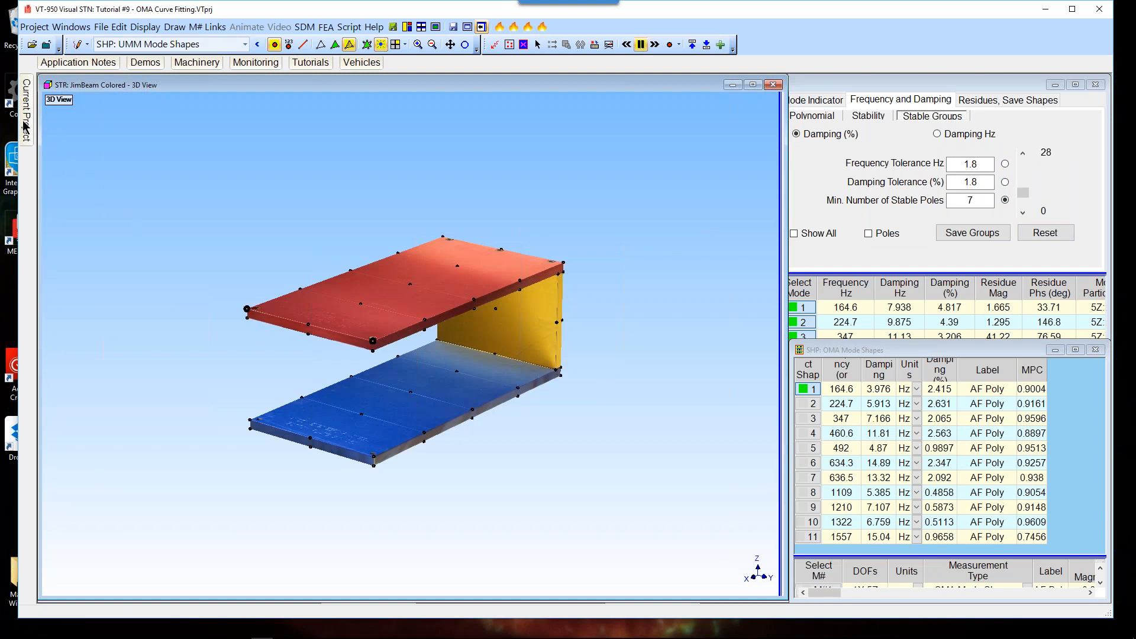
Open the OMA Mode Shapes table from the current project and enlarge its lower measurement table.
mouse_move(26, 125)
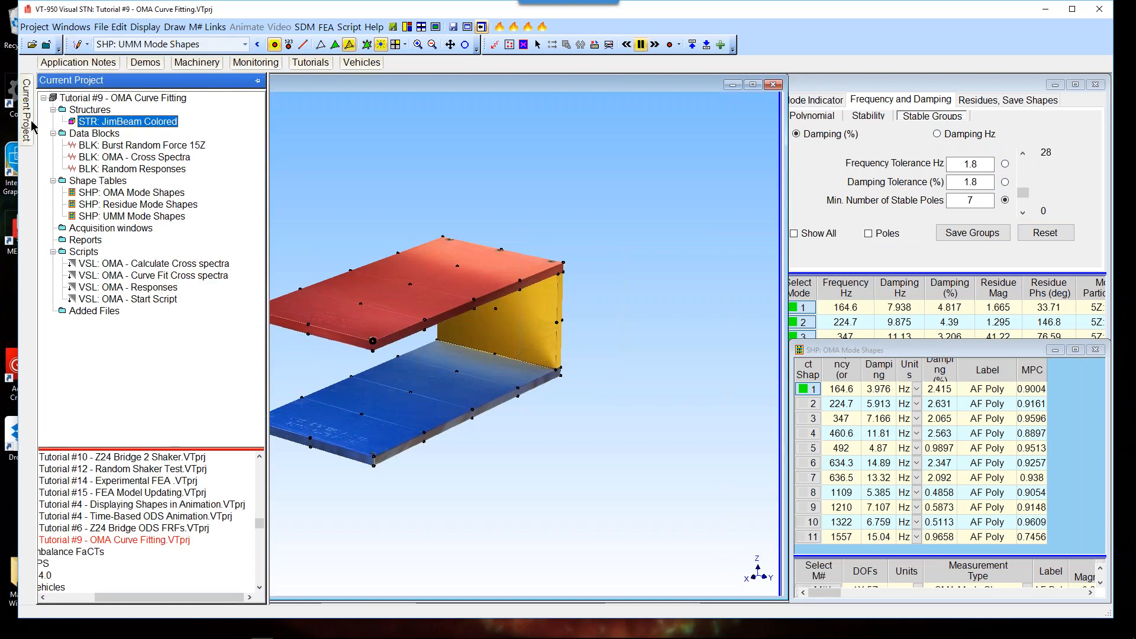
left_click(145, 198)
double_click(145, 198)
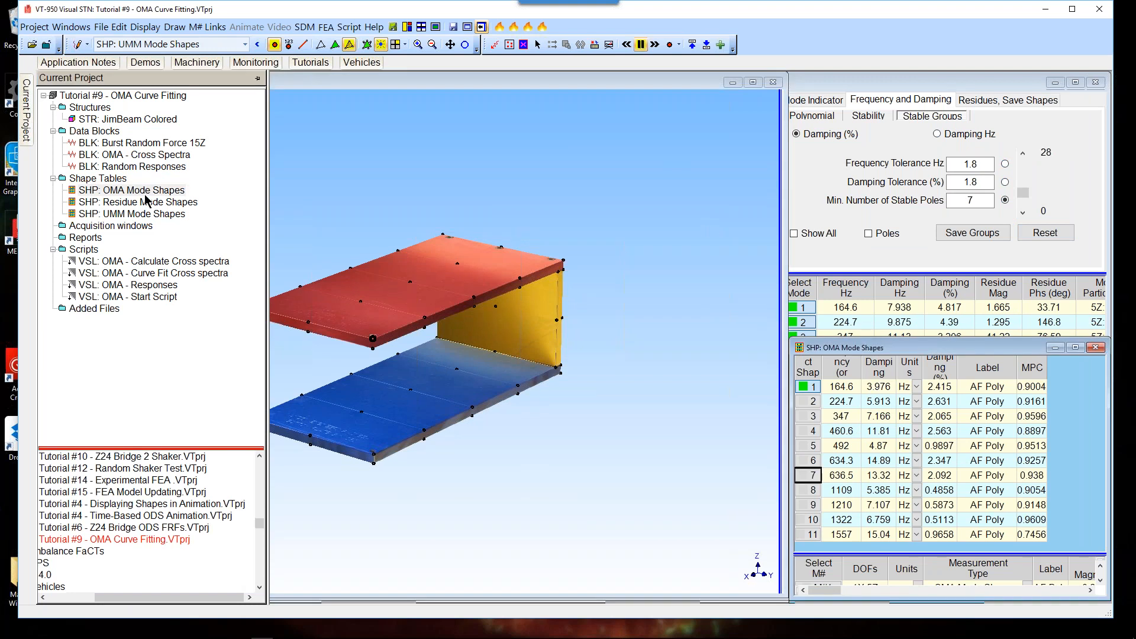
left_click_drag(374, 502, 395, 307)
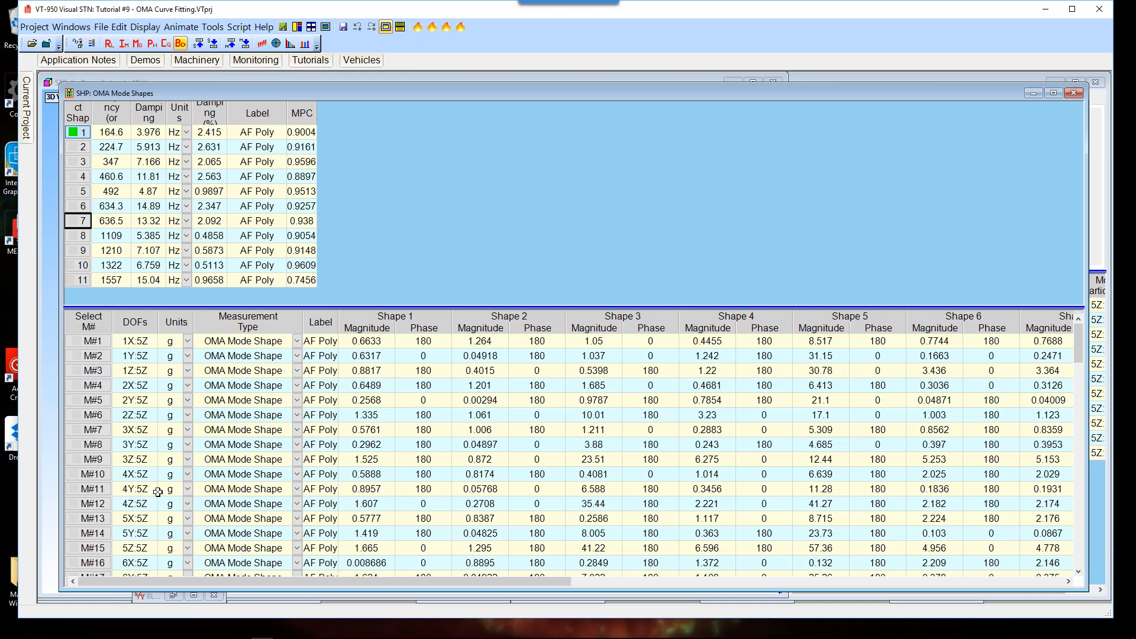
Reopen the UMM Mode Shapes table, narrow its window, and place it beside the OMA Mode Shapes window.
left_click(253, 111)
mouse_move(27, 110)
double_click(112, 213)
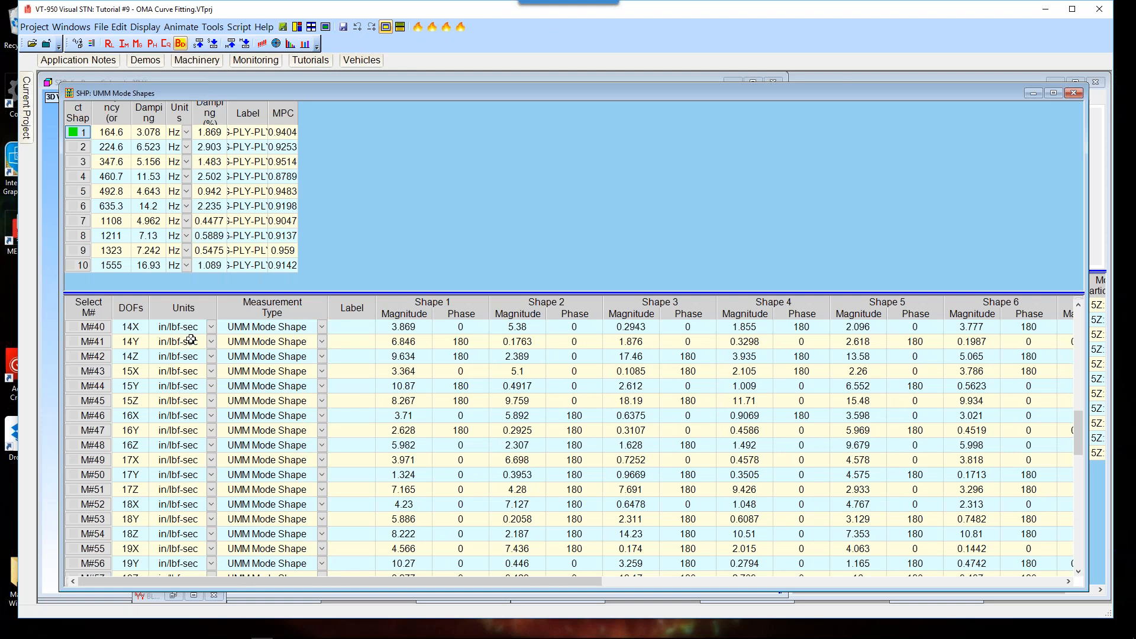
left_click_drag(601, 90, 565, 111)
left_click_drag(1058, 203, 709, 203)
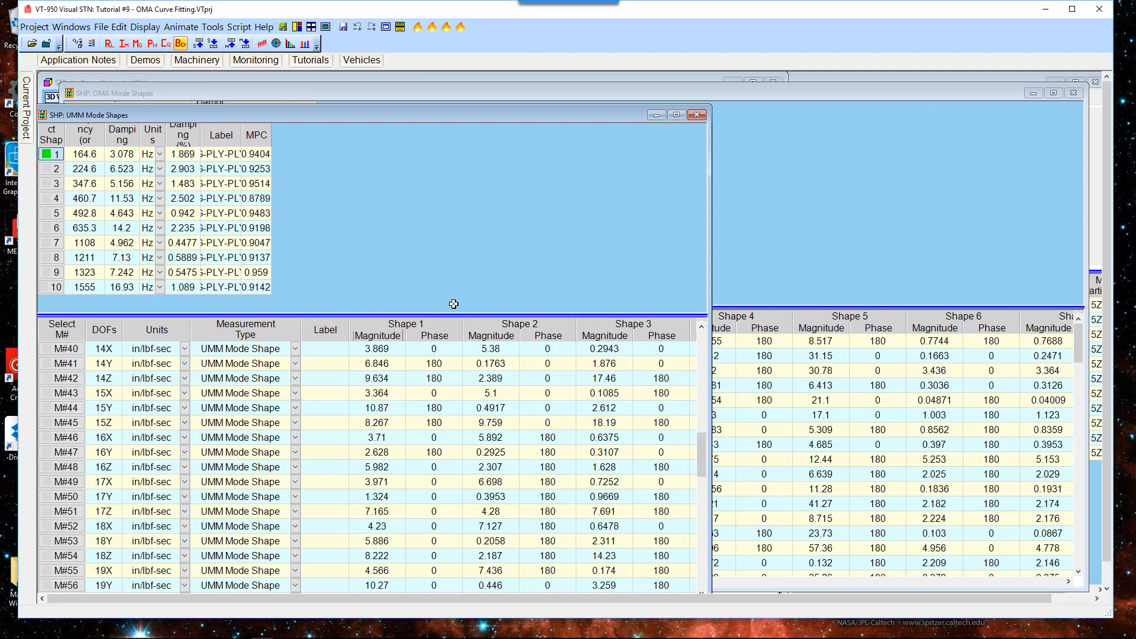
left_click_drag(566, 120, 912, 84)
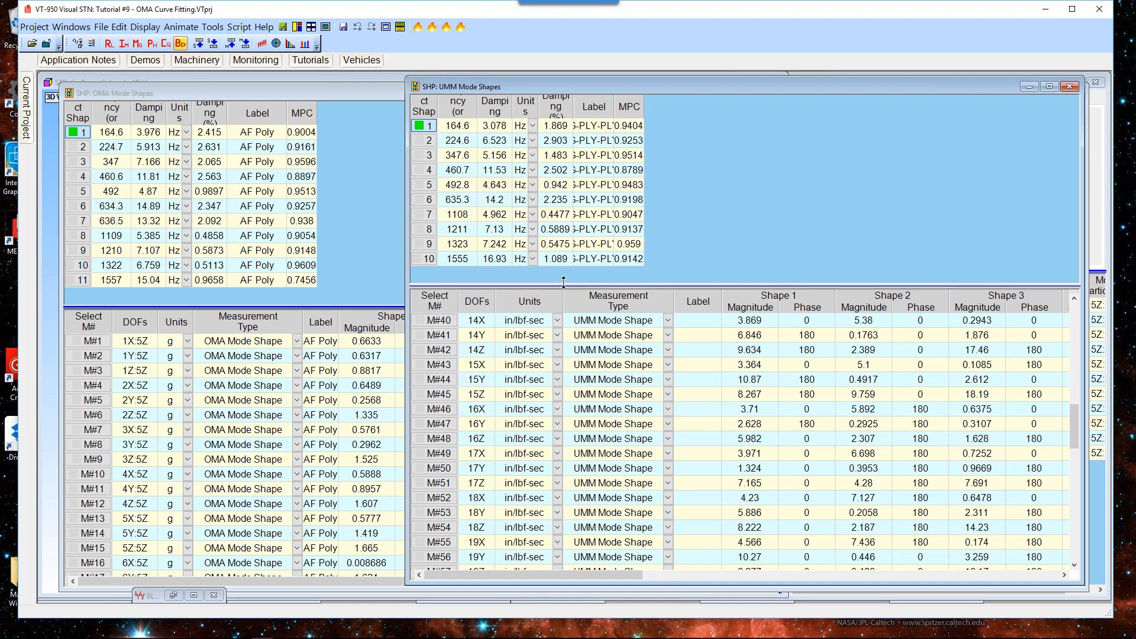
left_click_drag(563, 282, 564, 275)
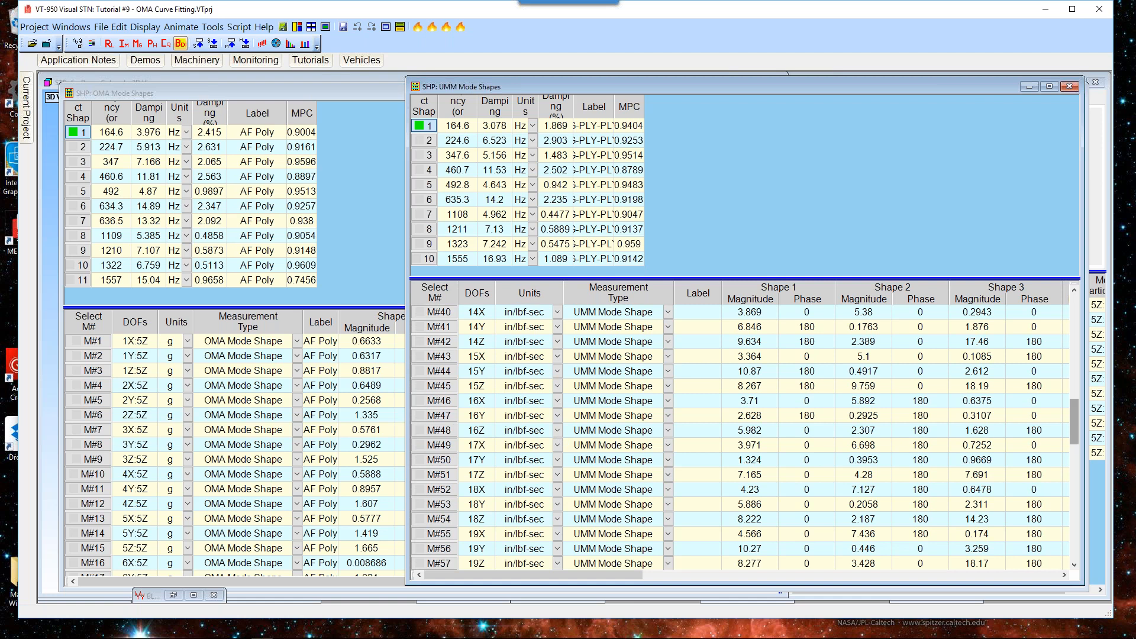
Look through the UMM Mode Shapes measurement rows down to M#99 and back up to M#1.
left_click_drag(1076, 428, 1088, 559)
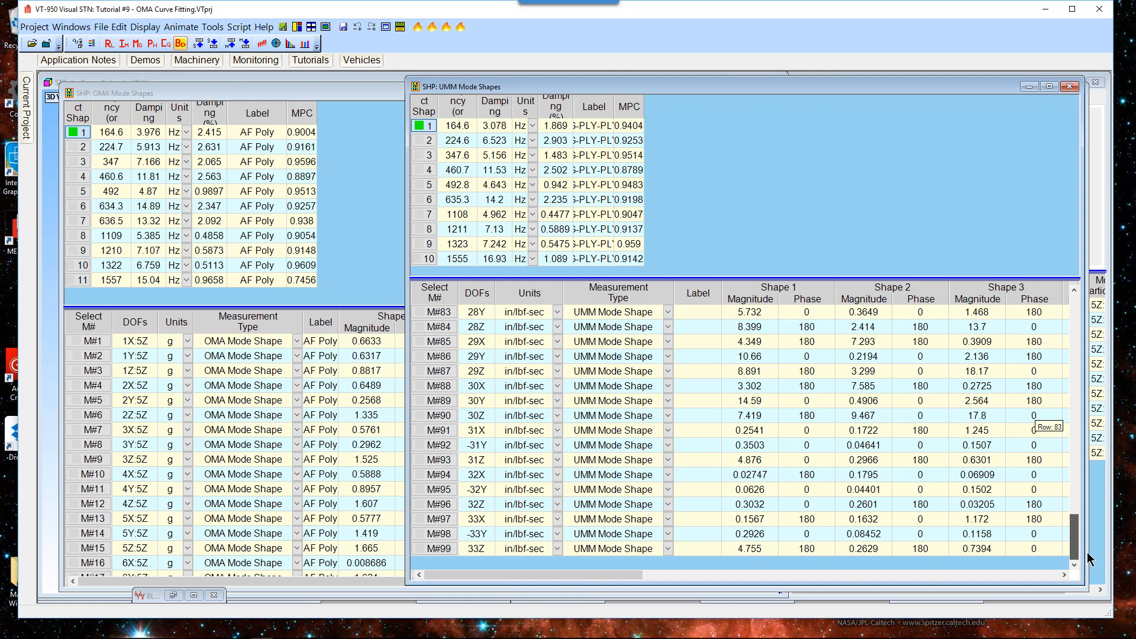
scroll(1088, 546, "up", 1)
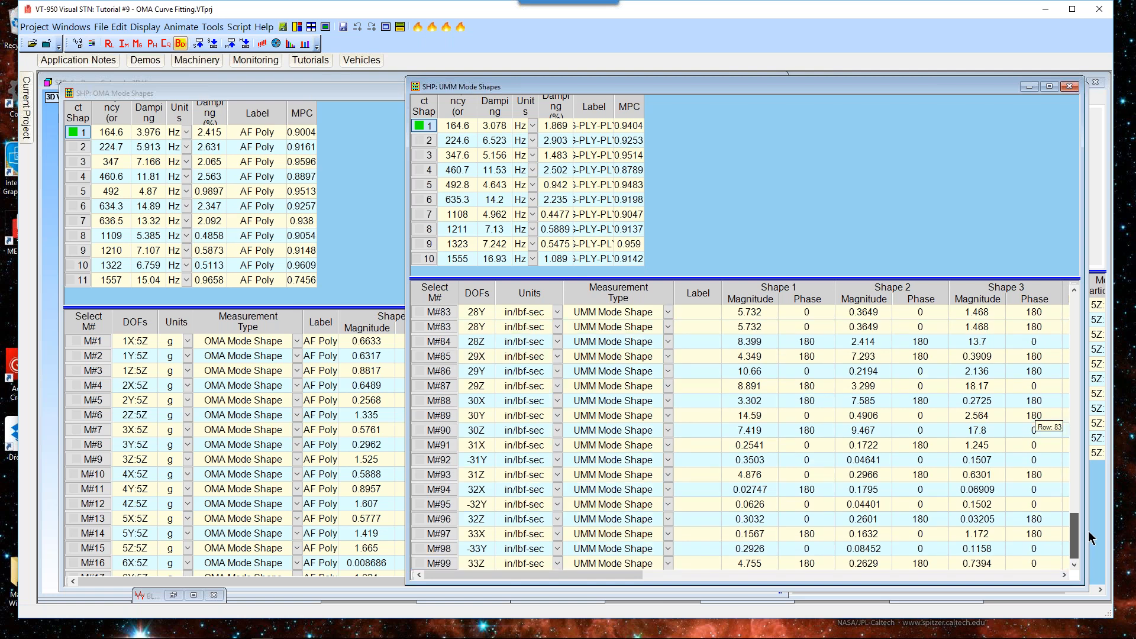
scroll(1092, 520, "up", 20)
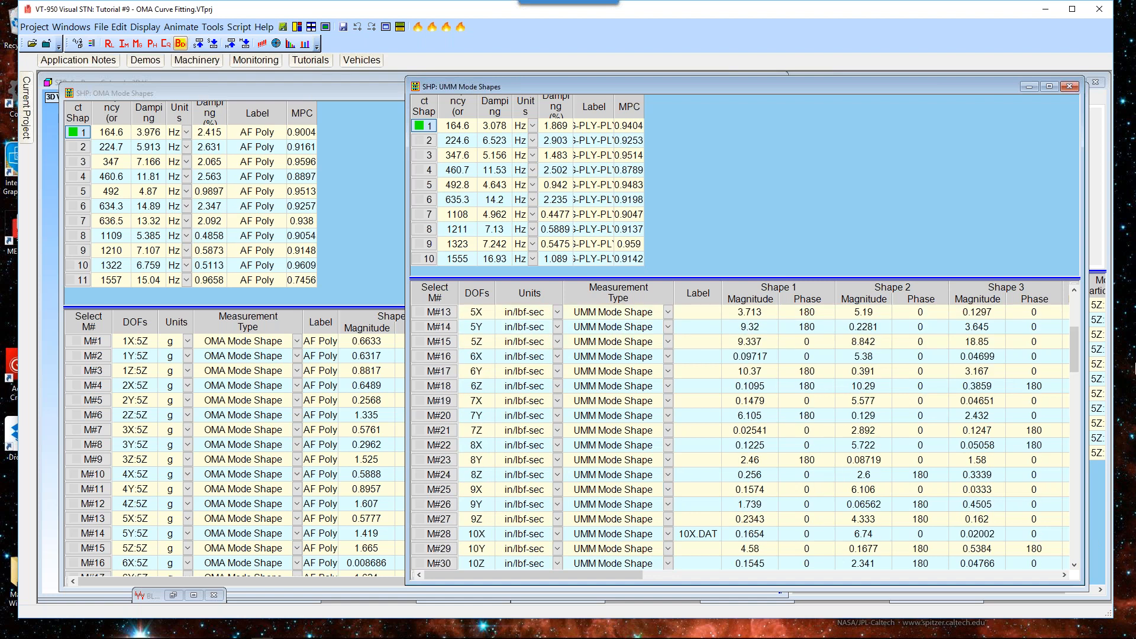
left_click_drag(1075, 349, 1077, 319)
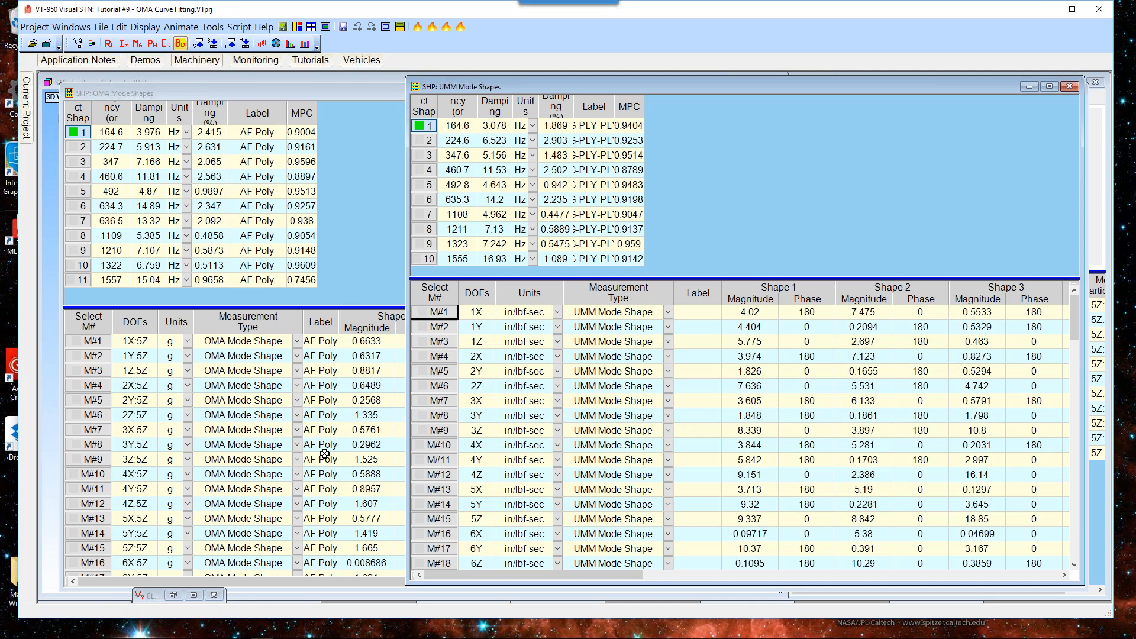
Delete the 636.5 Hz shape 7 from the OMA Mode Shapes table.
left_click(83, 220)
left_click(89, 133)
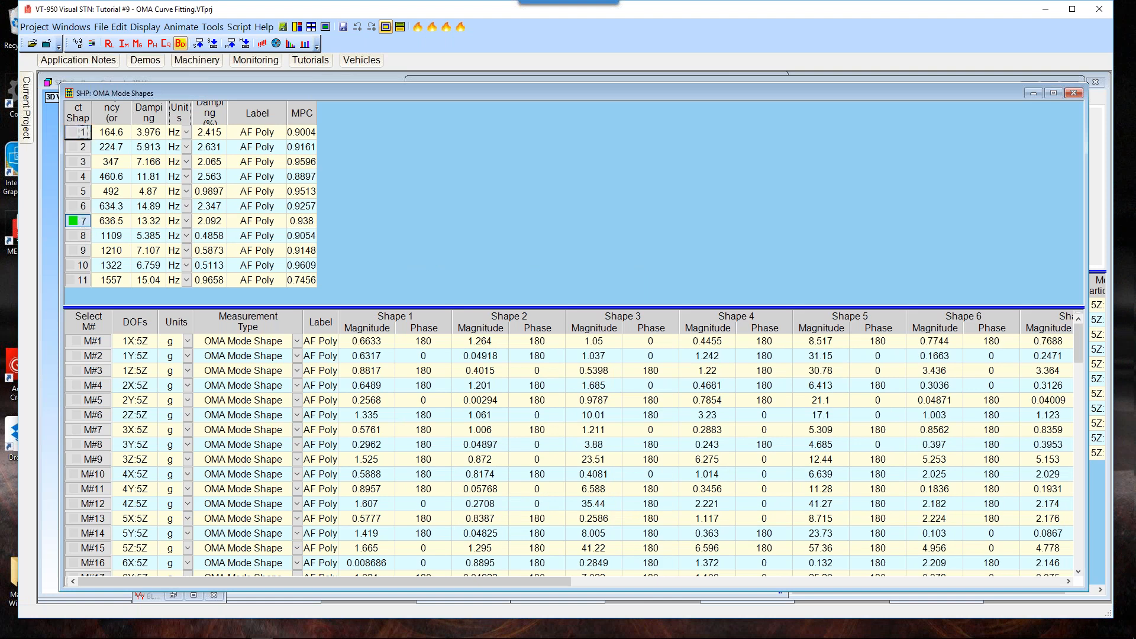
right_click(170, 120)
mouse_move(270, 141)
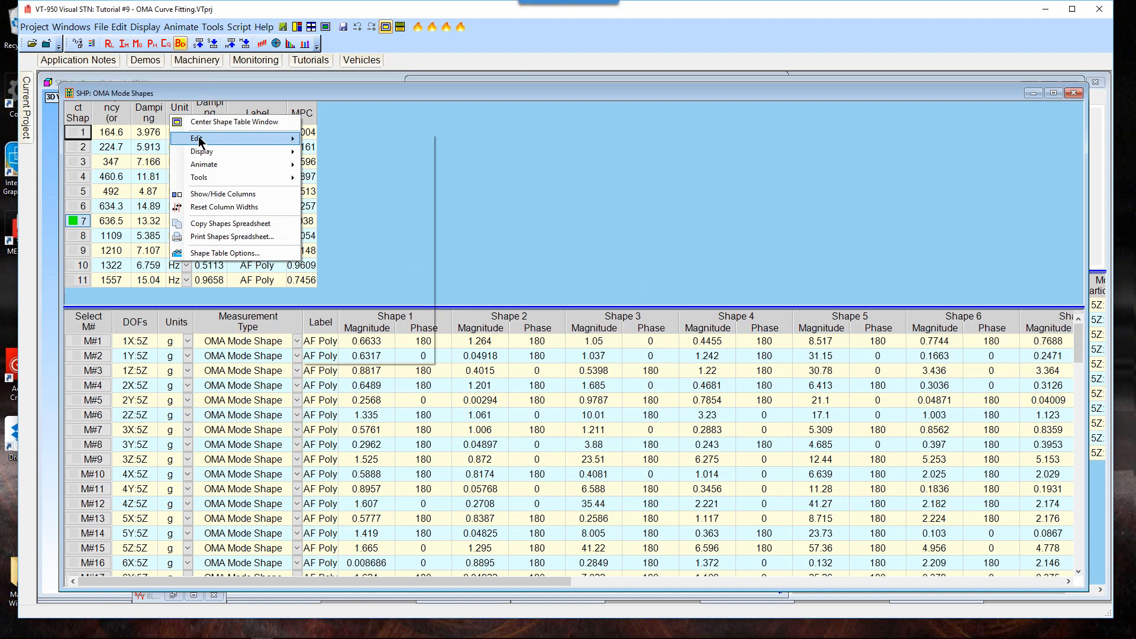
left_click(388, 240)
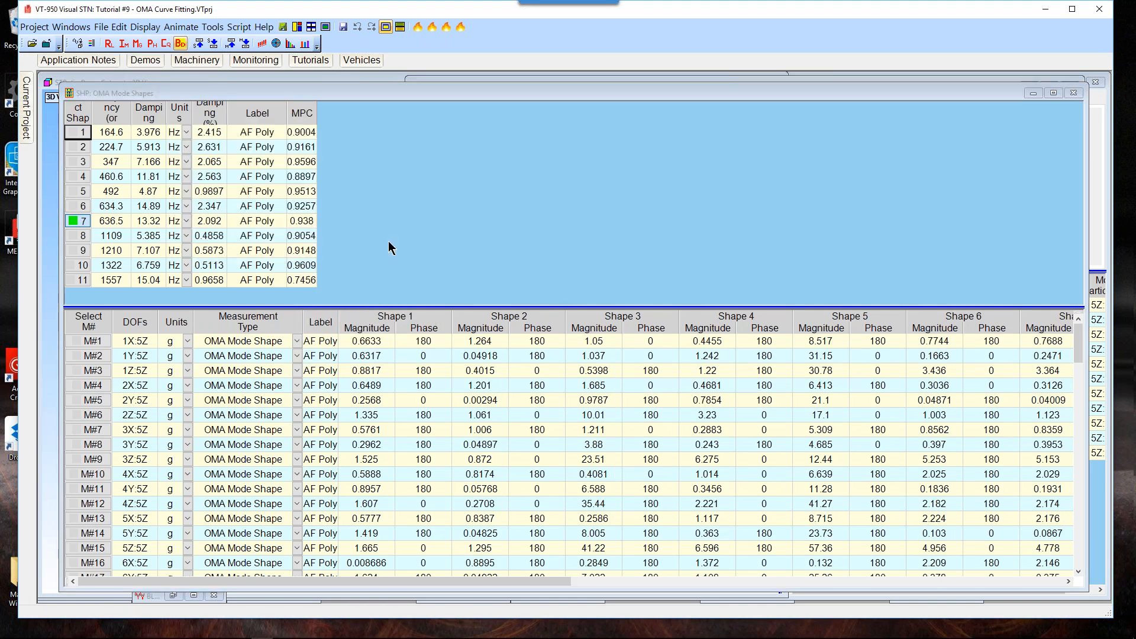
left_click(577, 370)
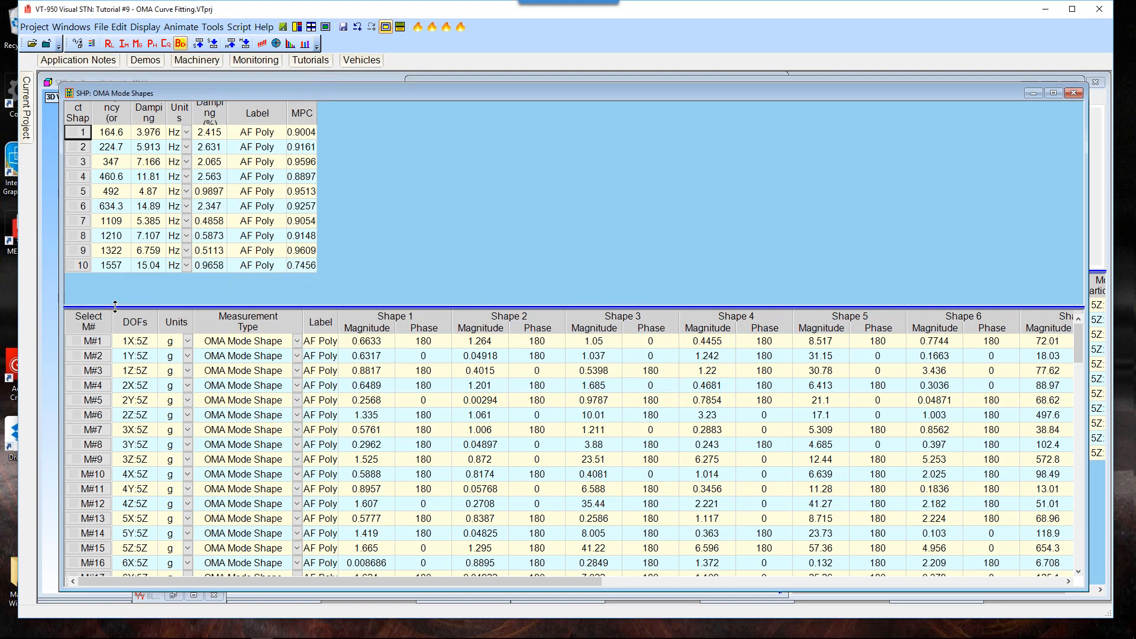
Convert the OMA mode shapes from un-scaled to scaled using the UMM Mode Shapes table, un-selecting its shapes and replacing the OMA Mode Shapes contents.
right_click(232, 228)
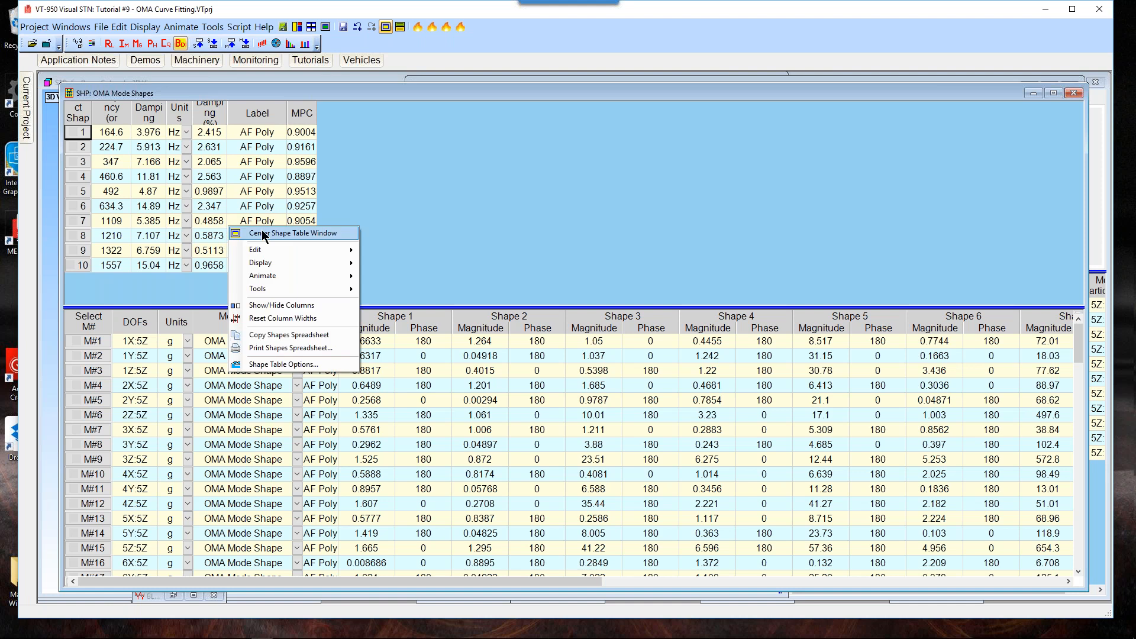
mouse_move(291, 297)
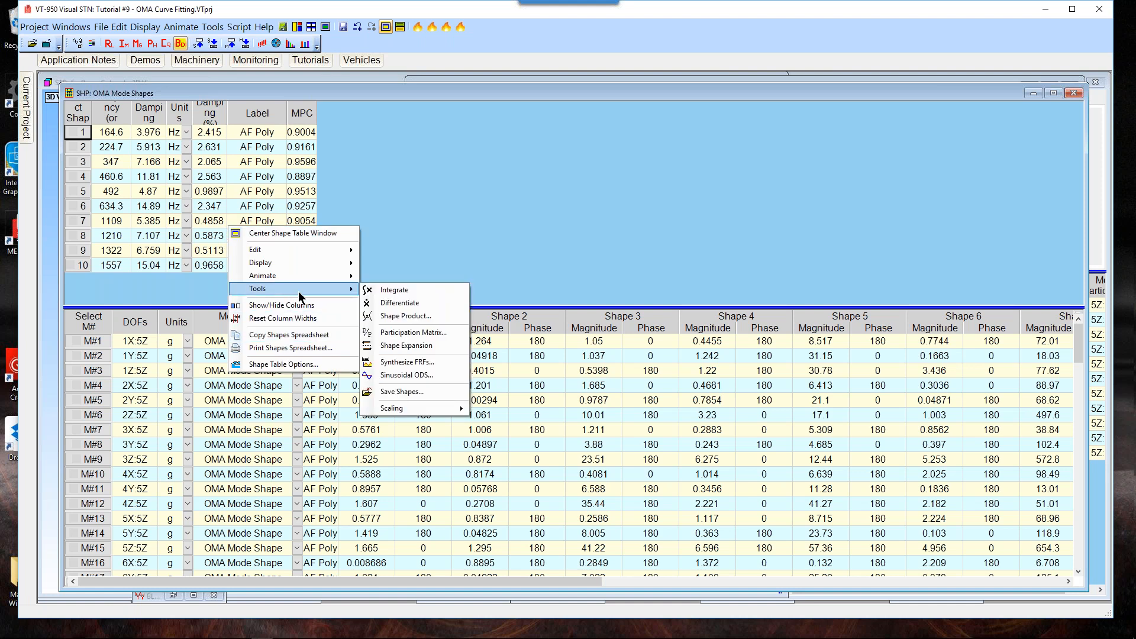
mouse_move(413, 412)
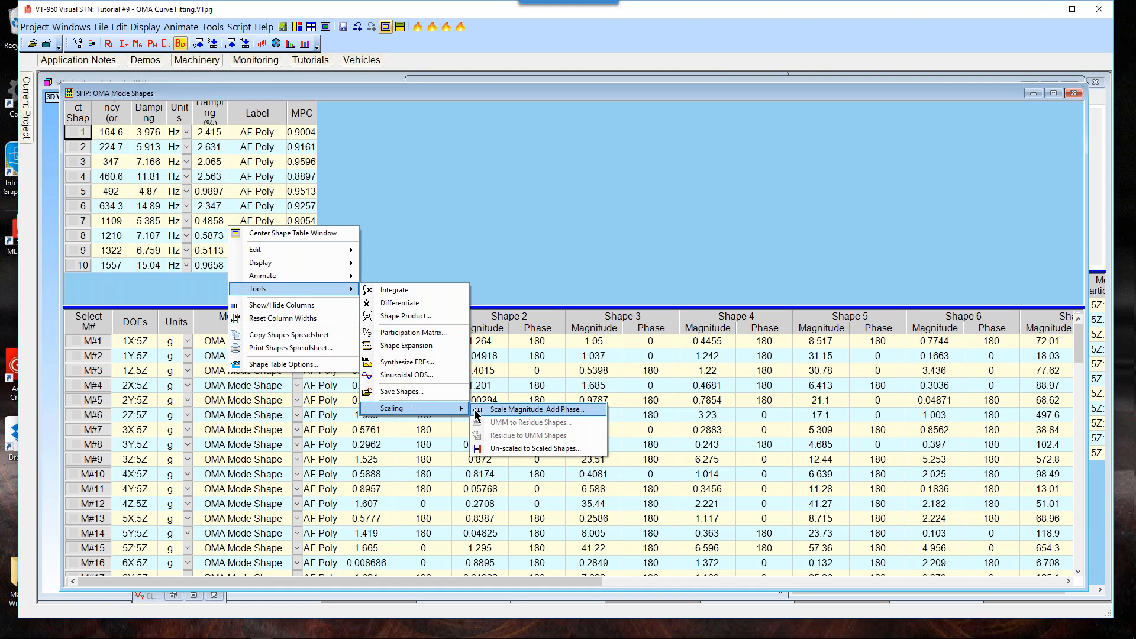
left_click(499, 448)
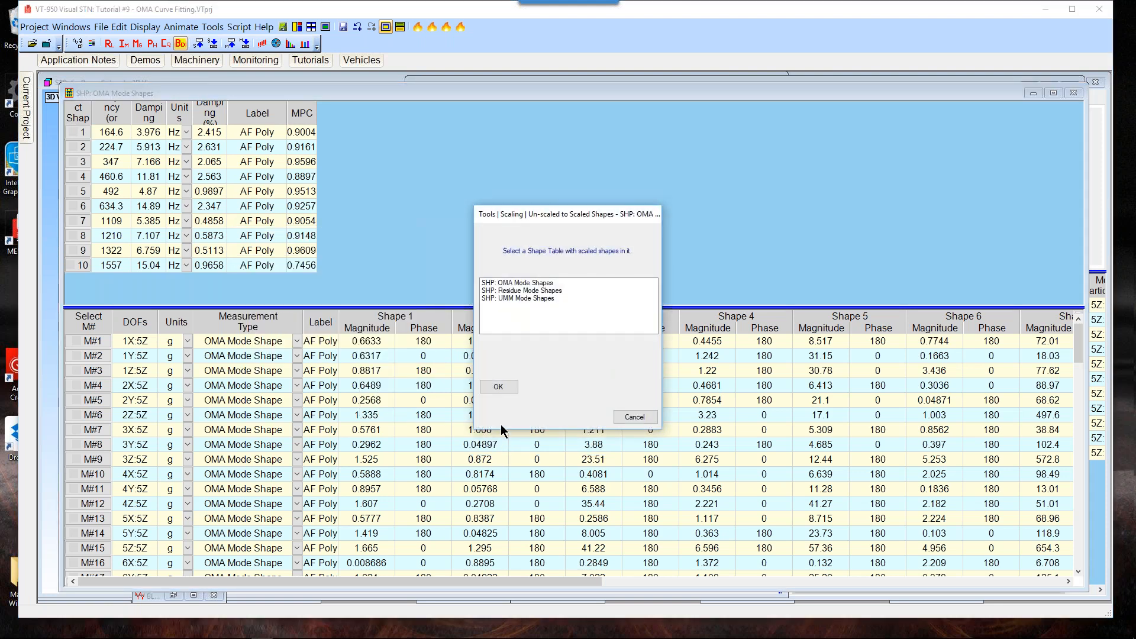
left_click(530, 298)
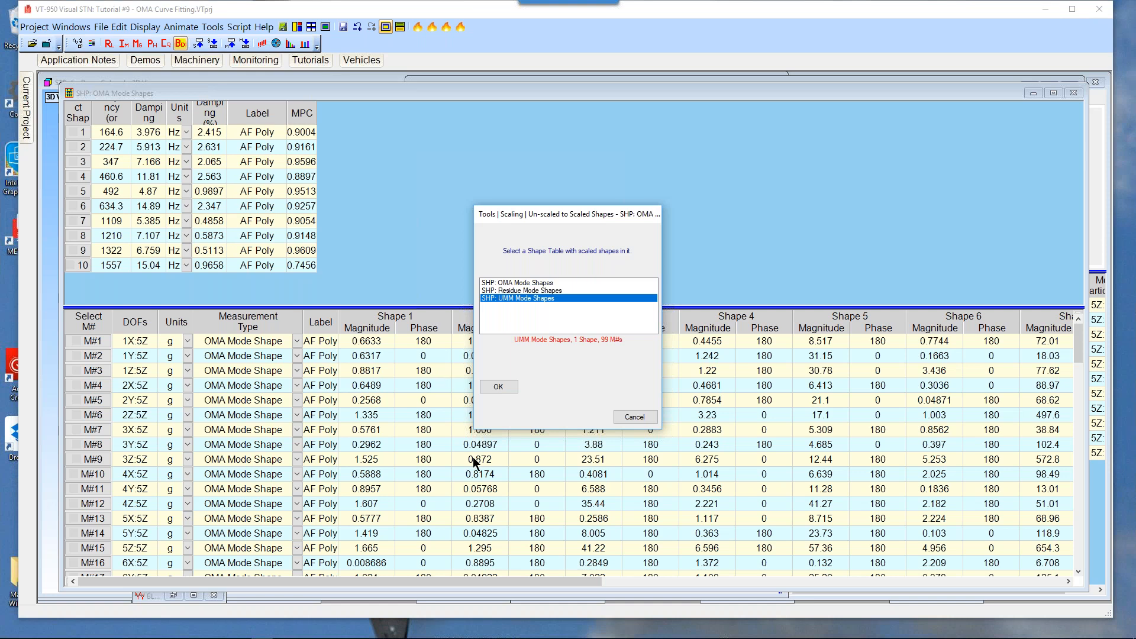
left_click(499, 388)
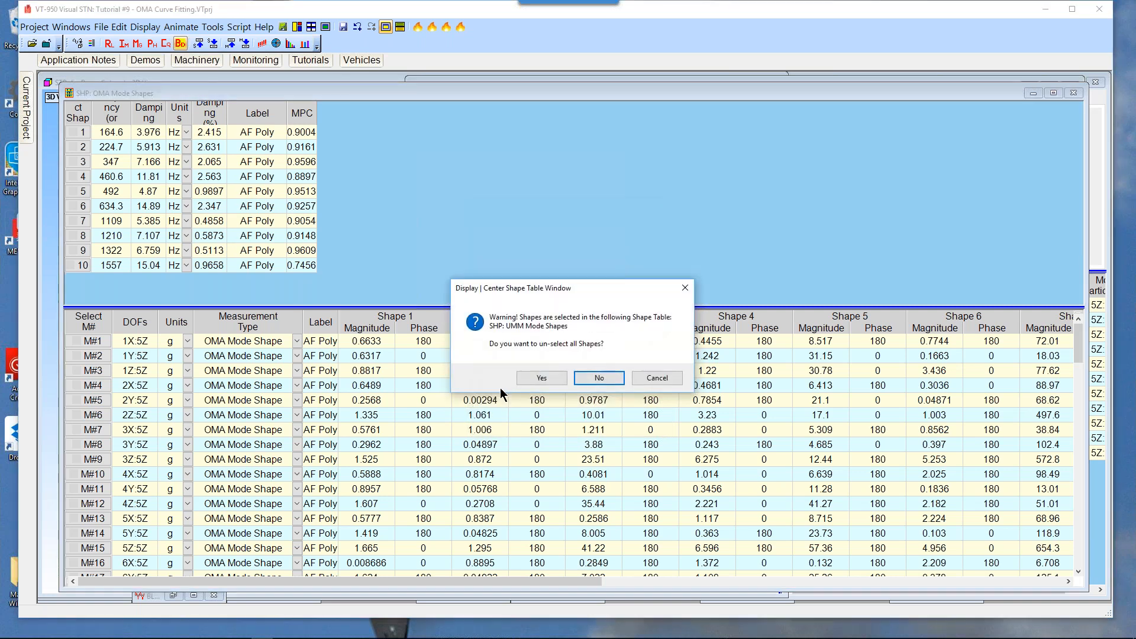
left_click(545, 385)
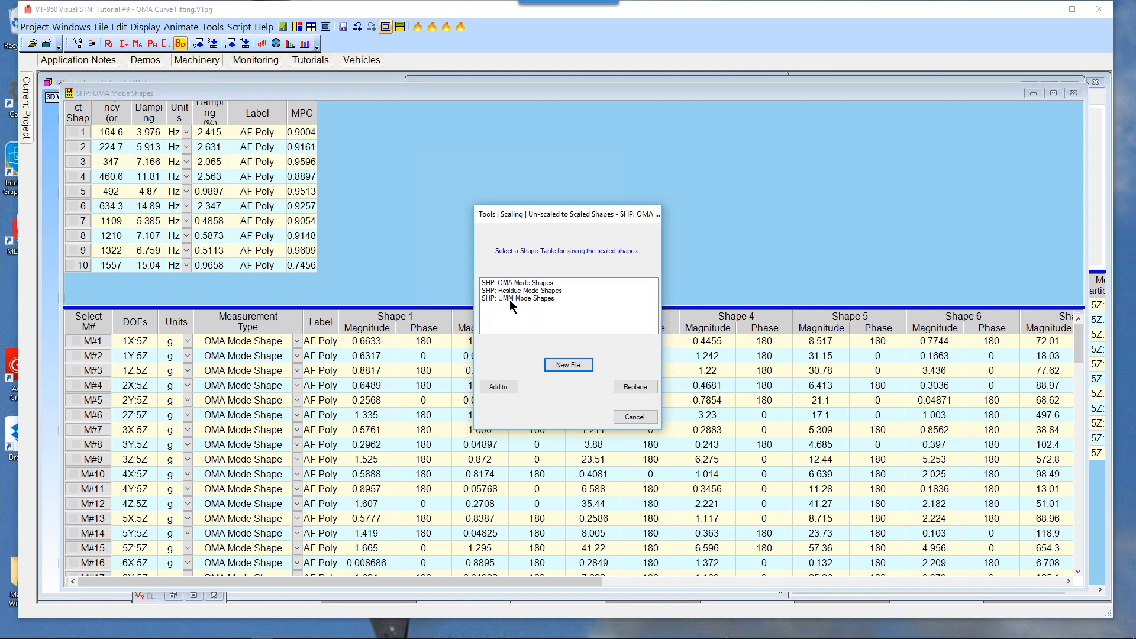
left_click(521, 283)
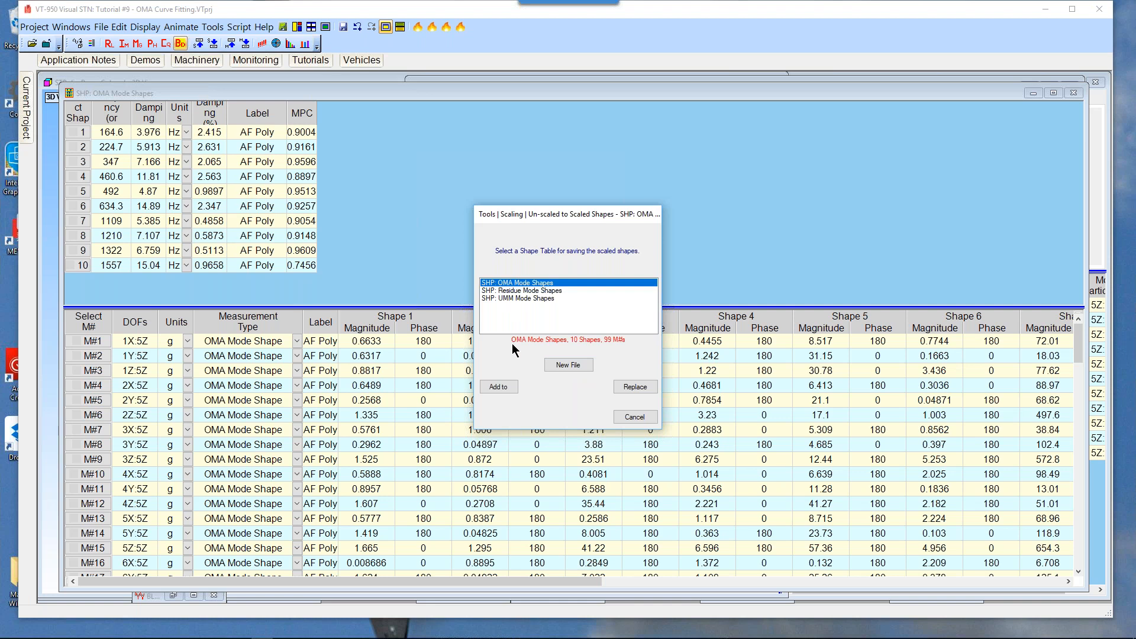
left_click(636, 388)
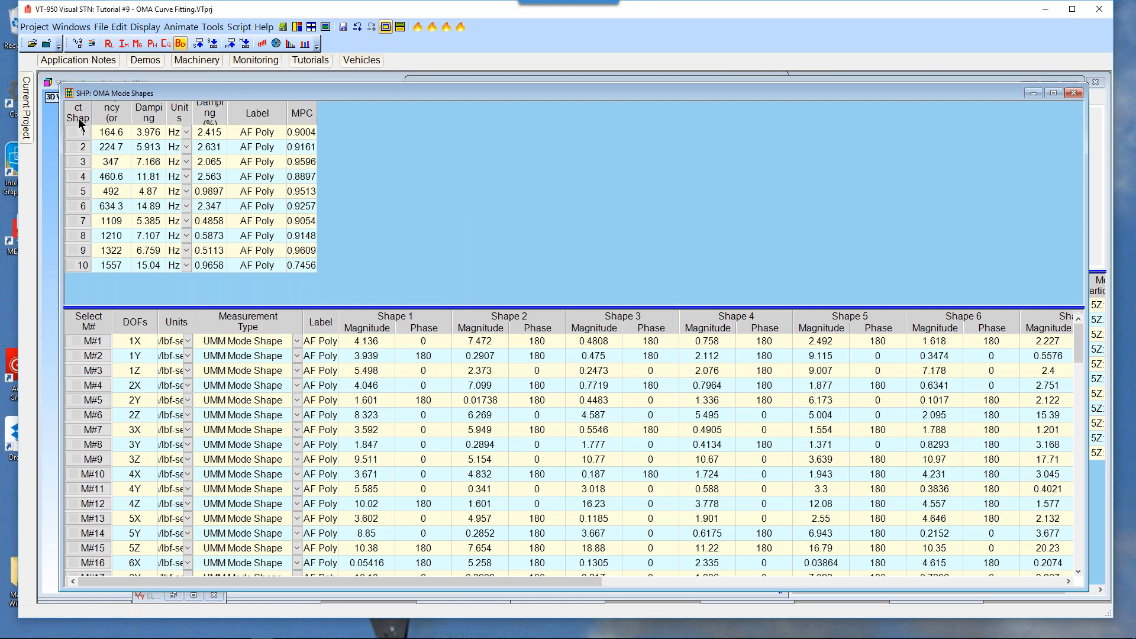
Arrange the structure with the UMM and OMA Mode Shapes tables, minimizing the OMA cross spectra window and enlarging the UMM table's upper shape list.
left_click(301, 29)
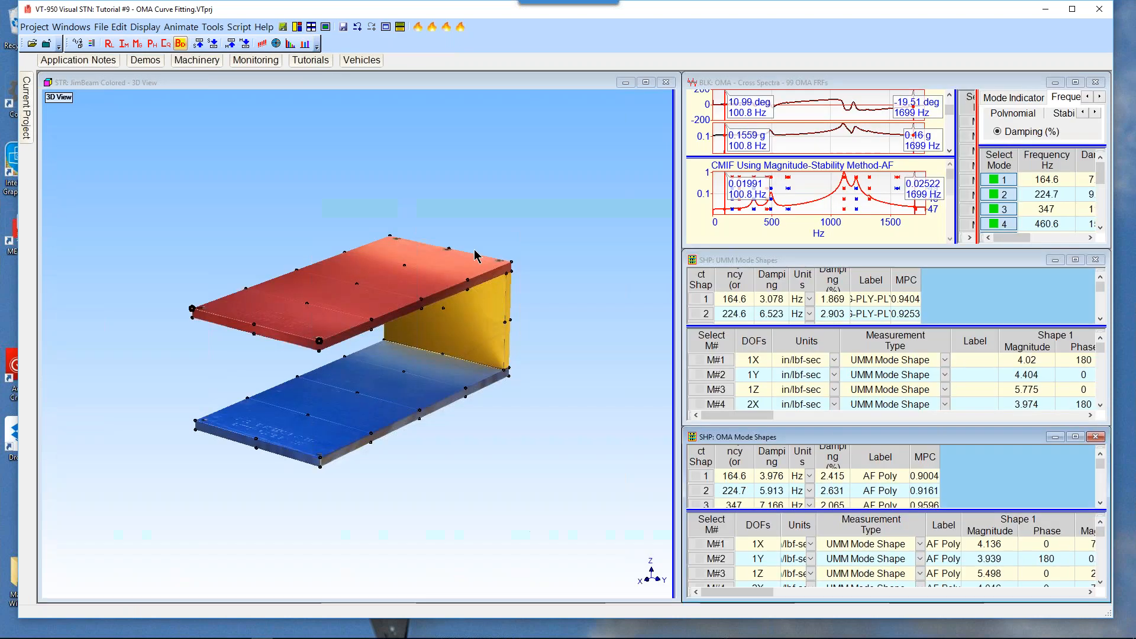
left_click(1055, 84)
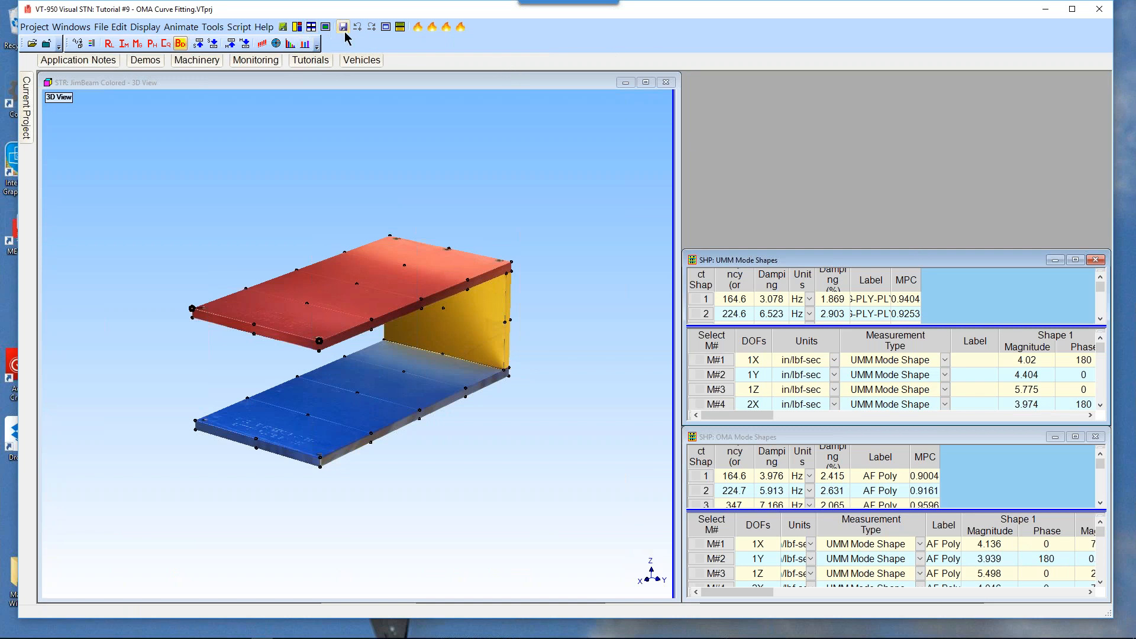
left_click(297, 28)
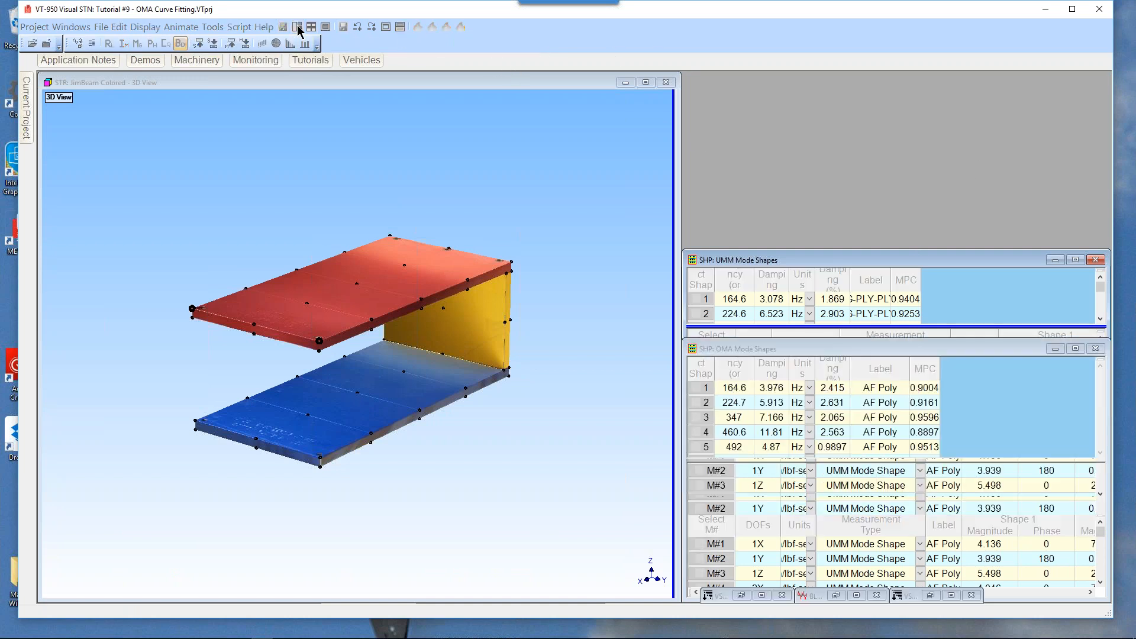
left_click_drag(992, 182, 991, 236)
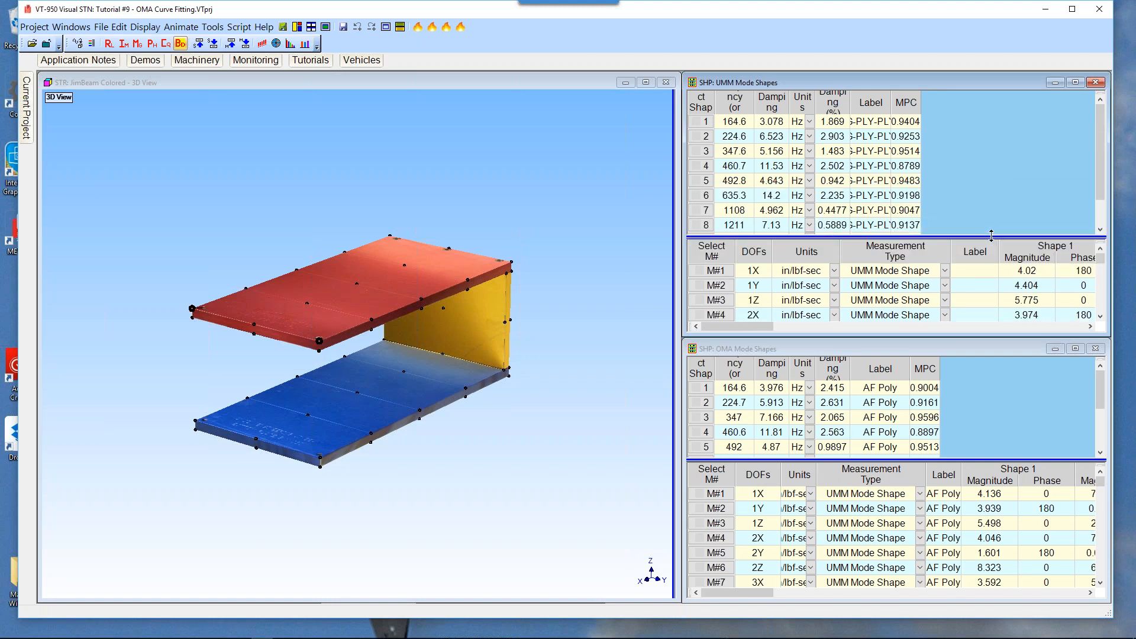
left_click(847, 349)
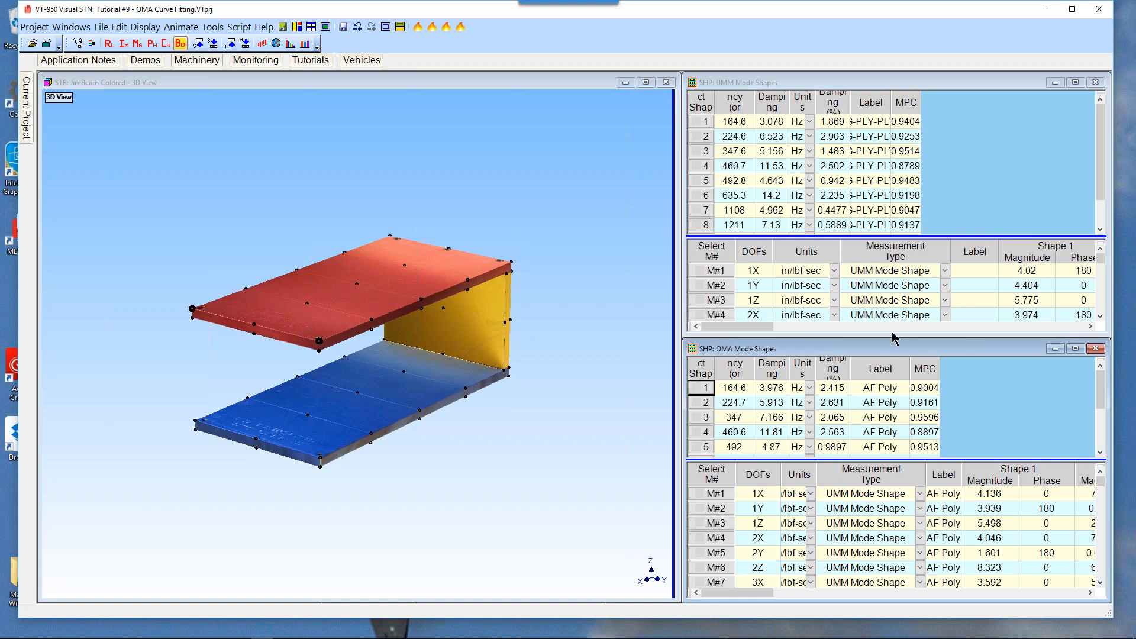
Start the Compare Shapes animation on the JimBeam structure for the UMM and OMA mode shapes.
left_click(452, 188)
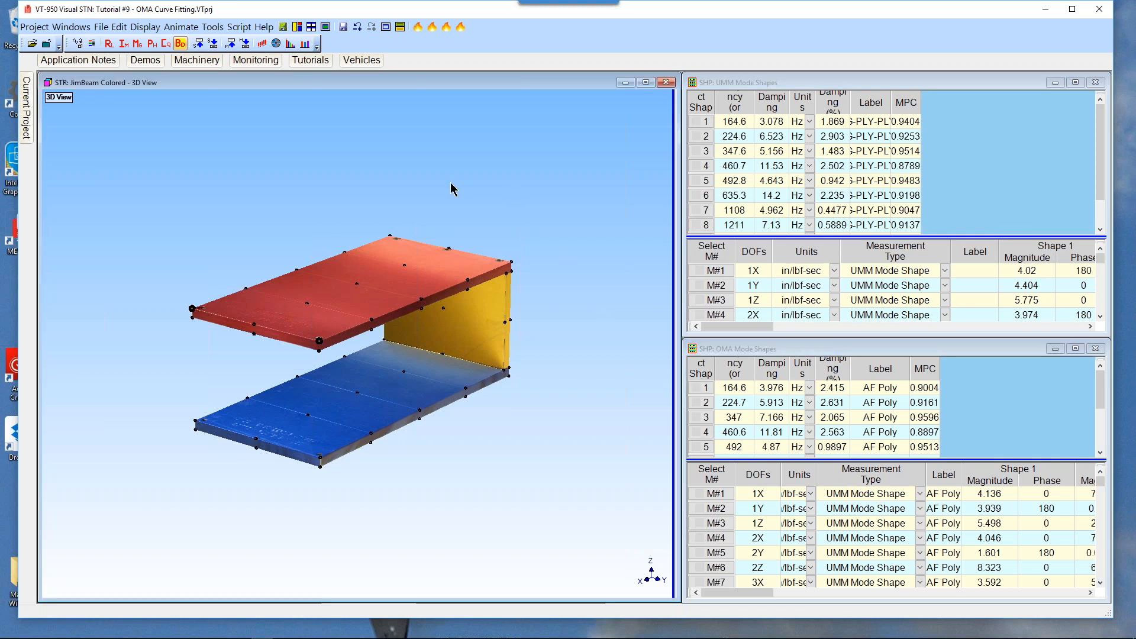
right_click(451, 188)
mouse_move(473, 252)
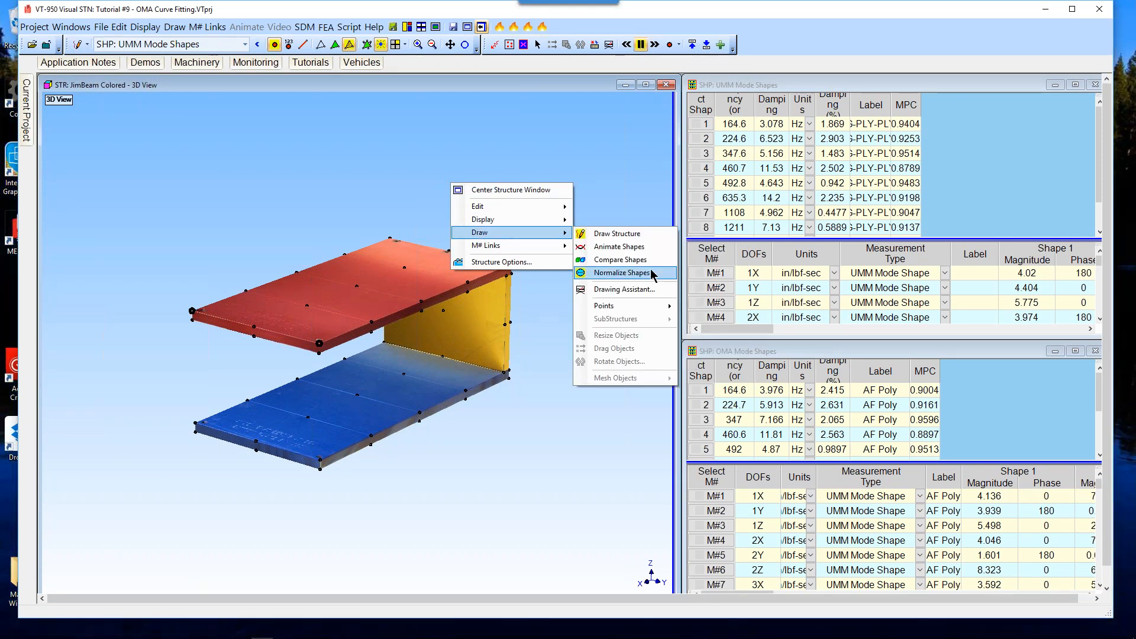
left_click(645, 264)
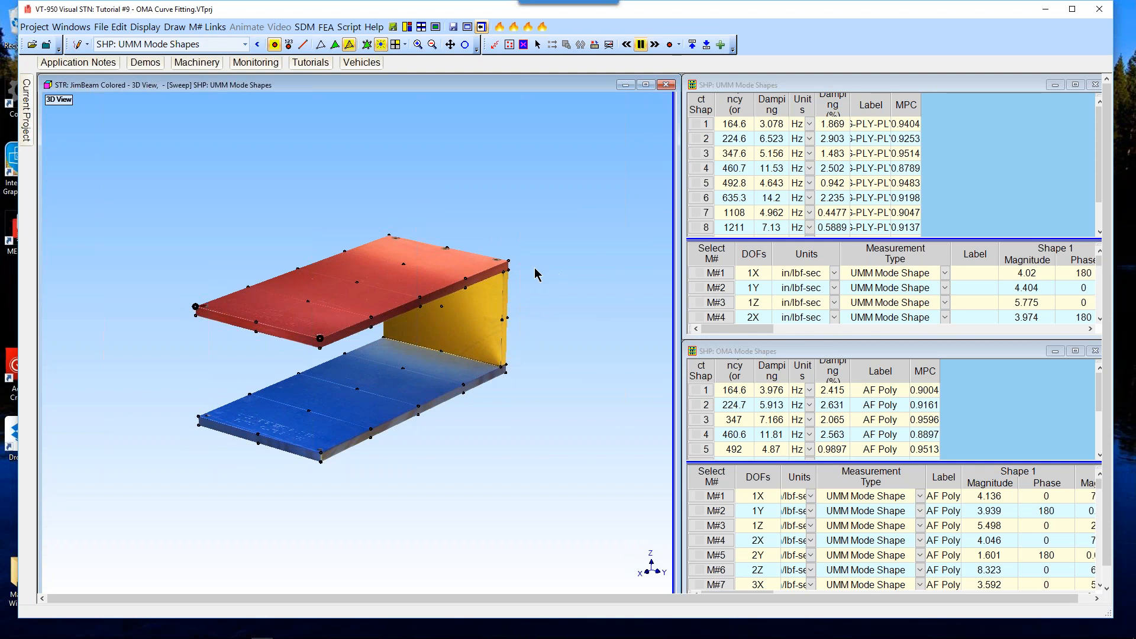
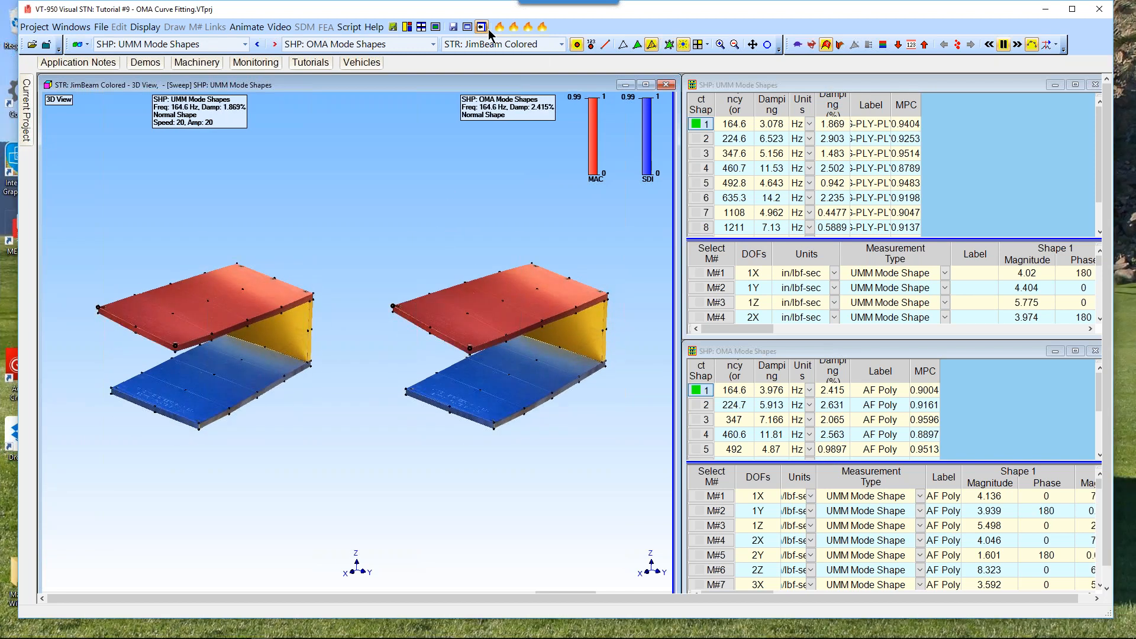
Bring up the burst random force and random response waveforms with the UMM Mode Shapes, and widen the response plots.
left_click(498, 27)
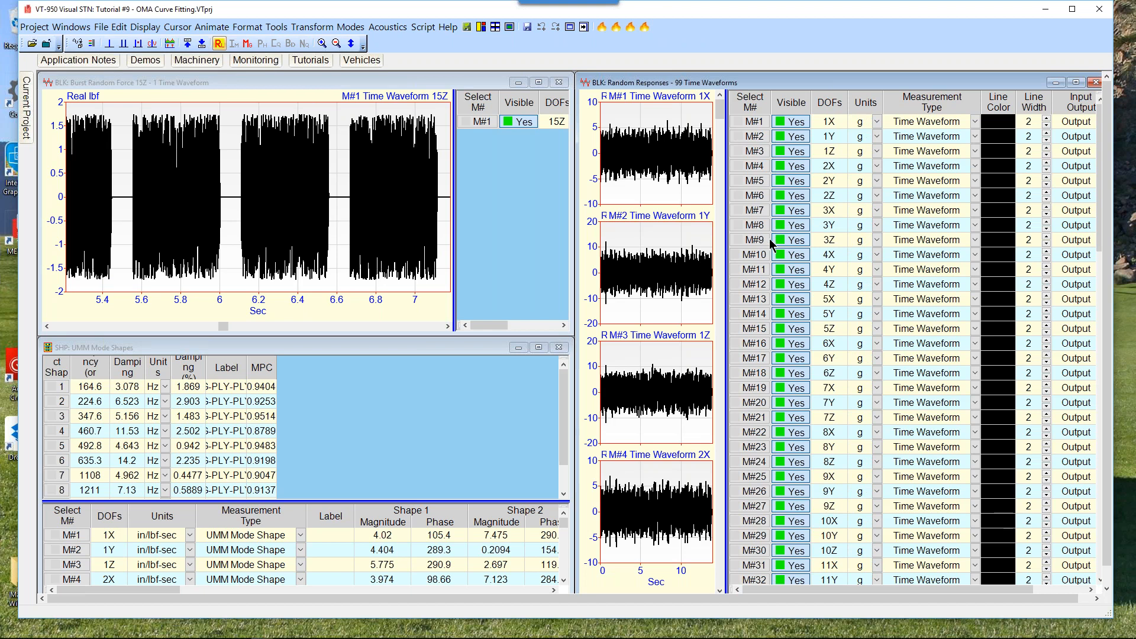
left_click_drag(726, 240, 1018, 242)
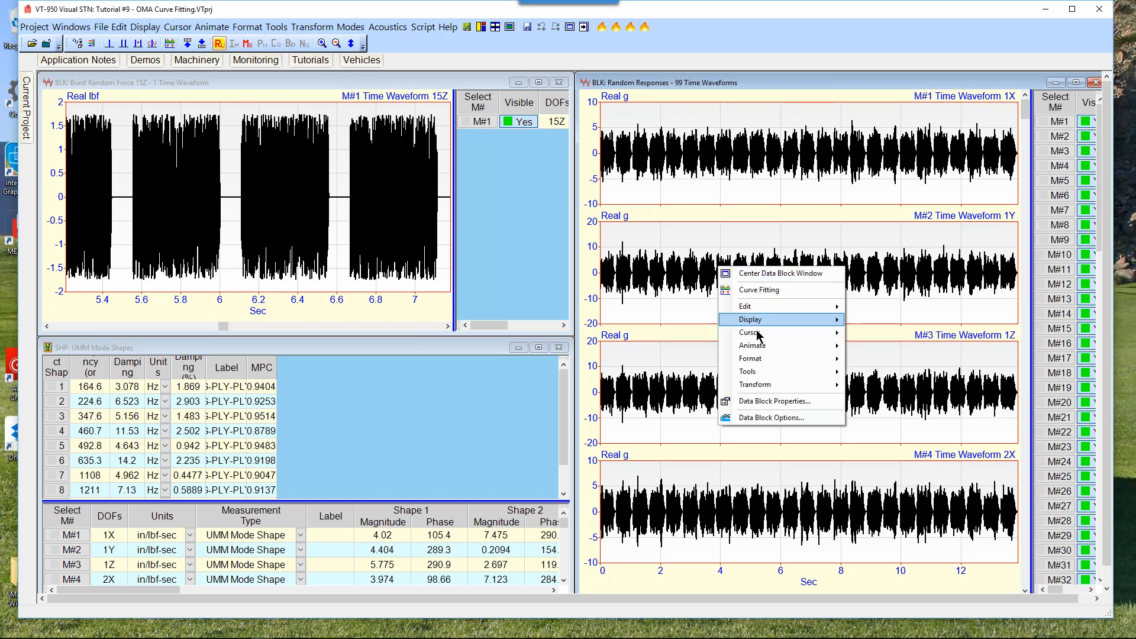
Calculate the MIMO inputs from the Random Responses and the Residue Mode Shapes, with Acceleration as the response type.
mouse_move(758, 377)
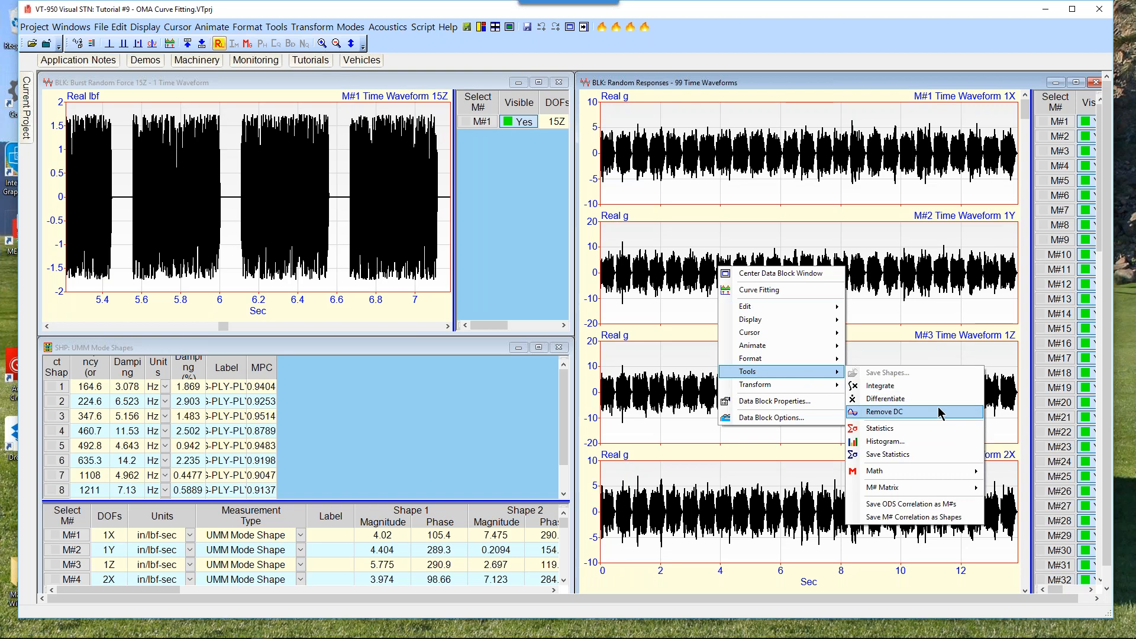
mouse_move(916, 490)
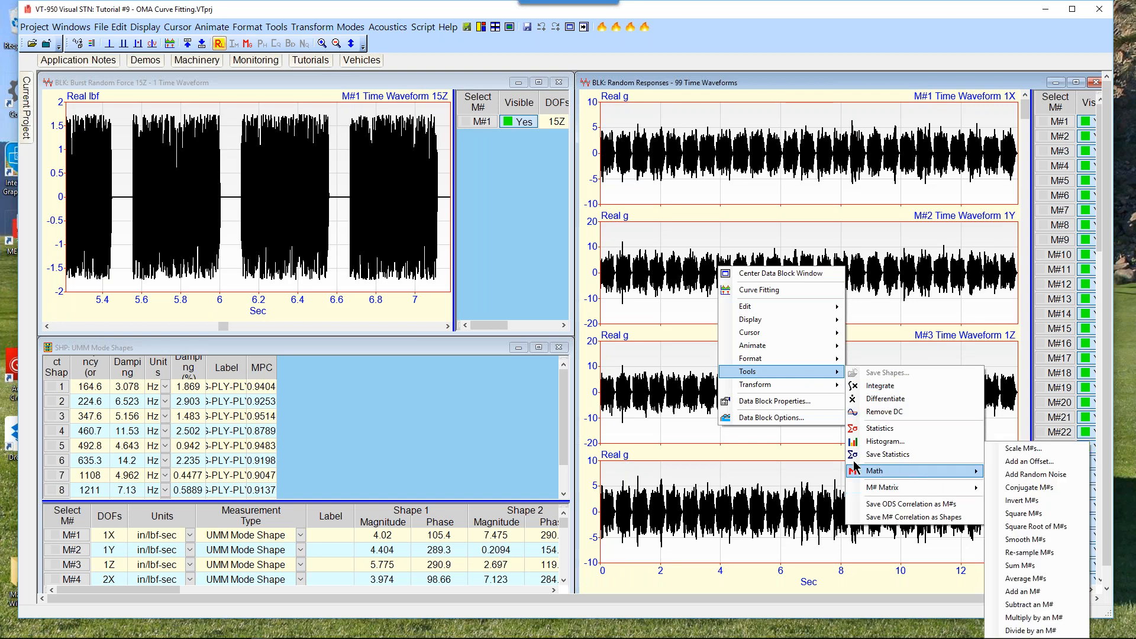
mouse_move(817, 384)
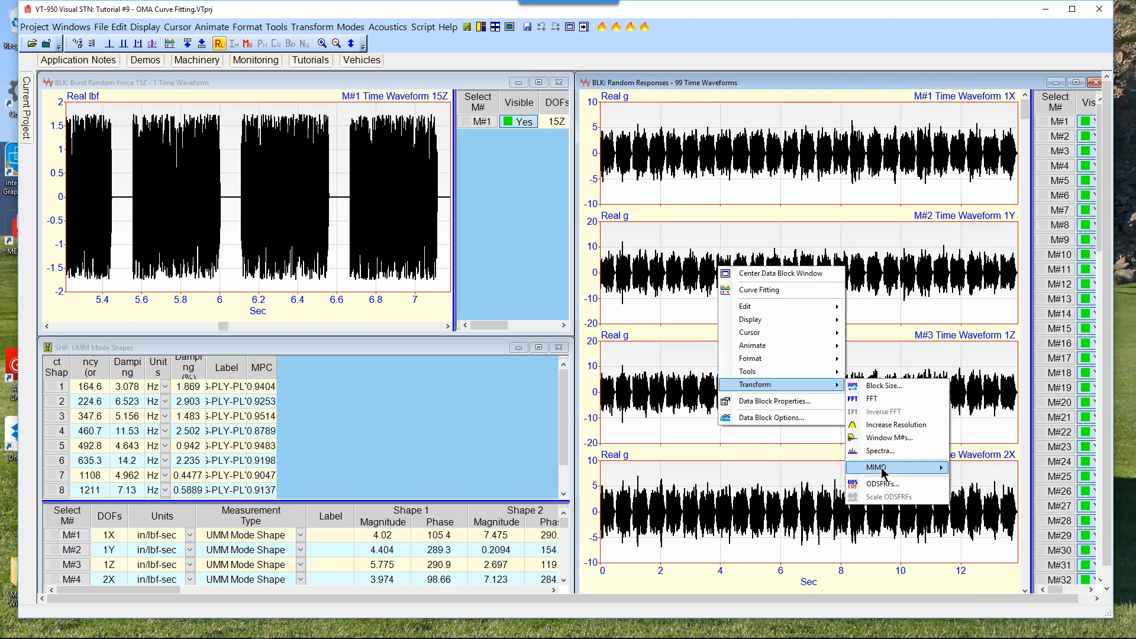
mouse_move(884, 469)
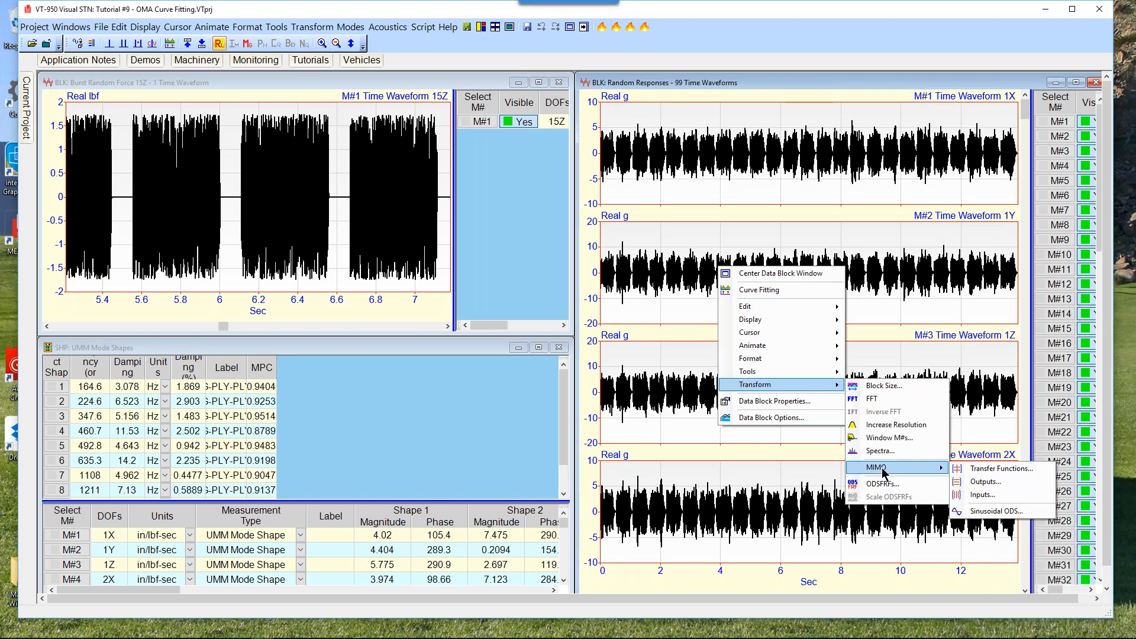
left_click(977, 495)
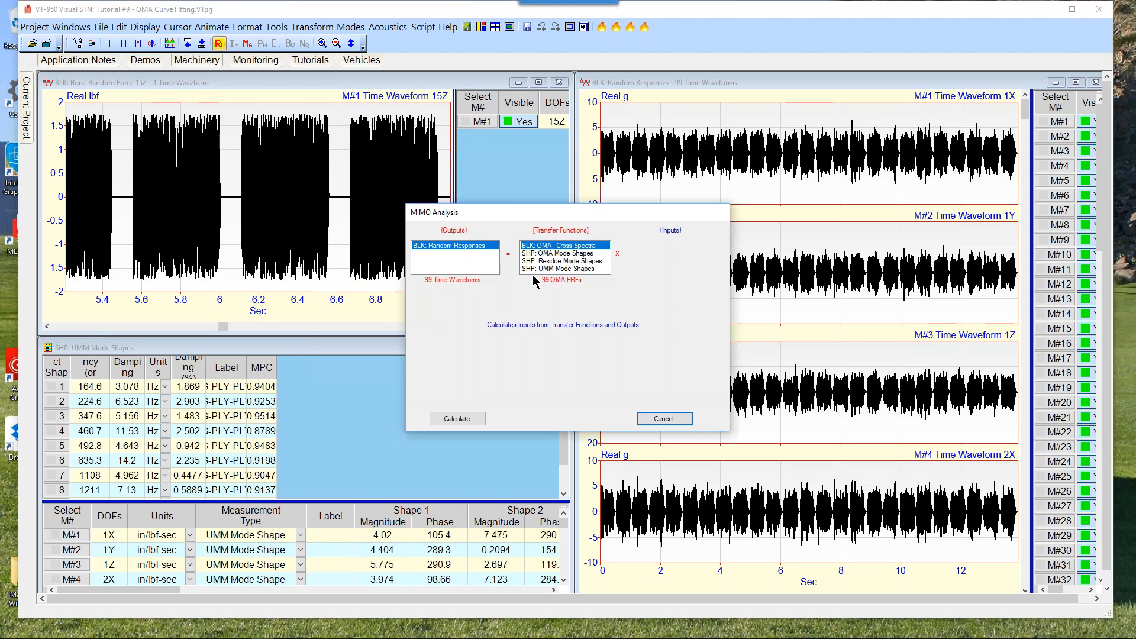
left_click(550, 262)
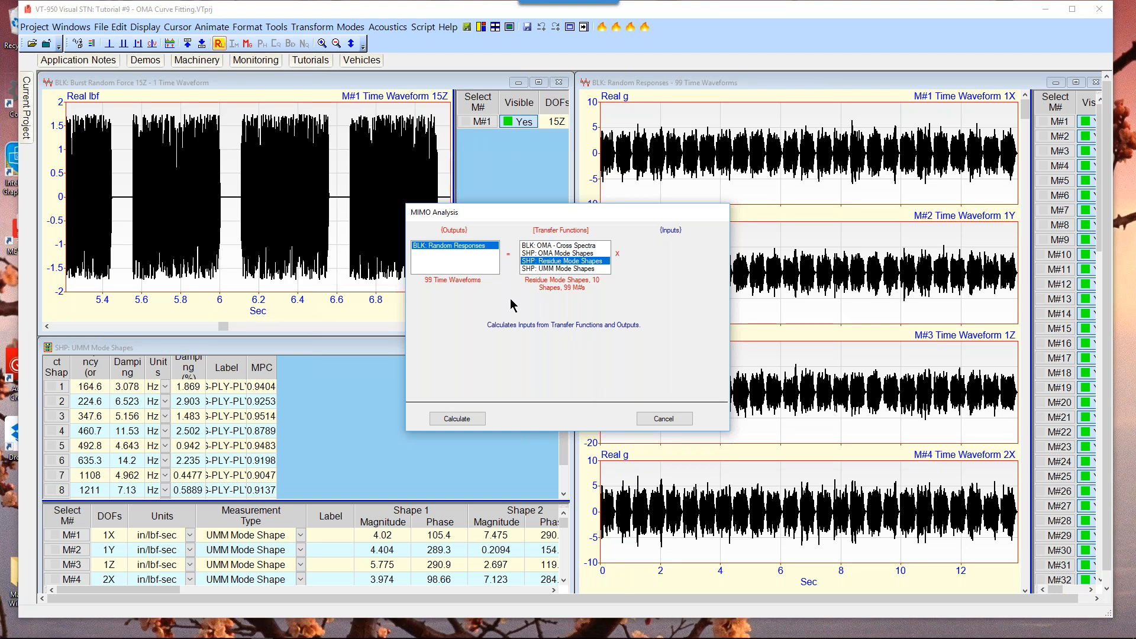
left_click(481, 421)
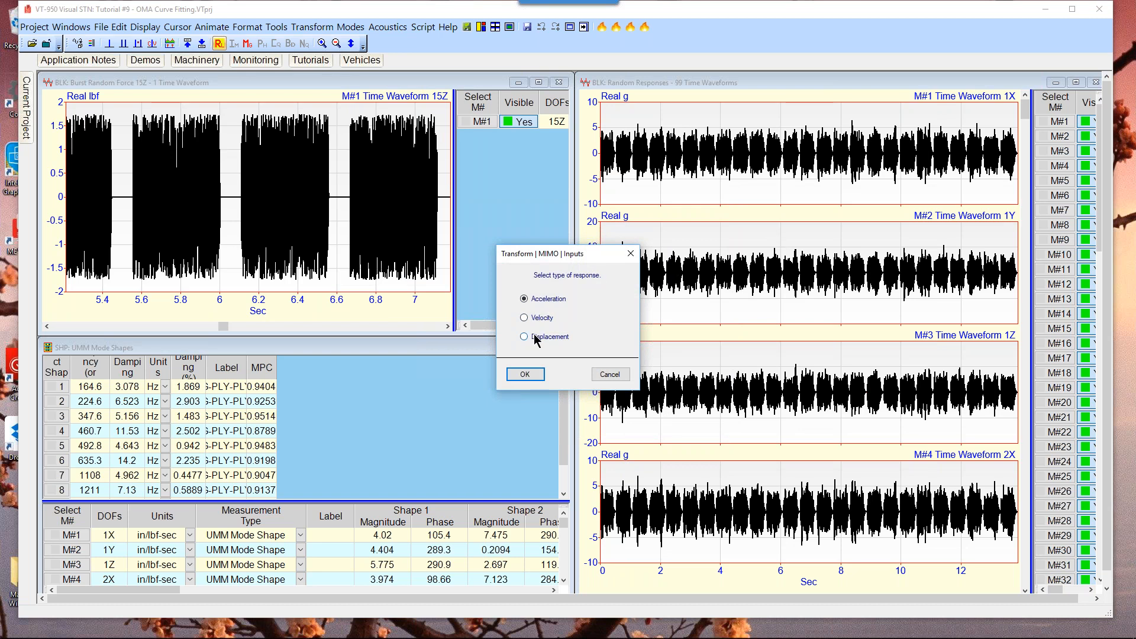
left_click(526, 374)
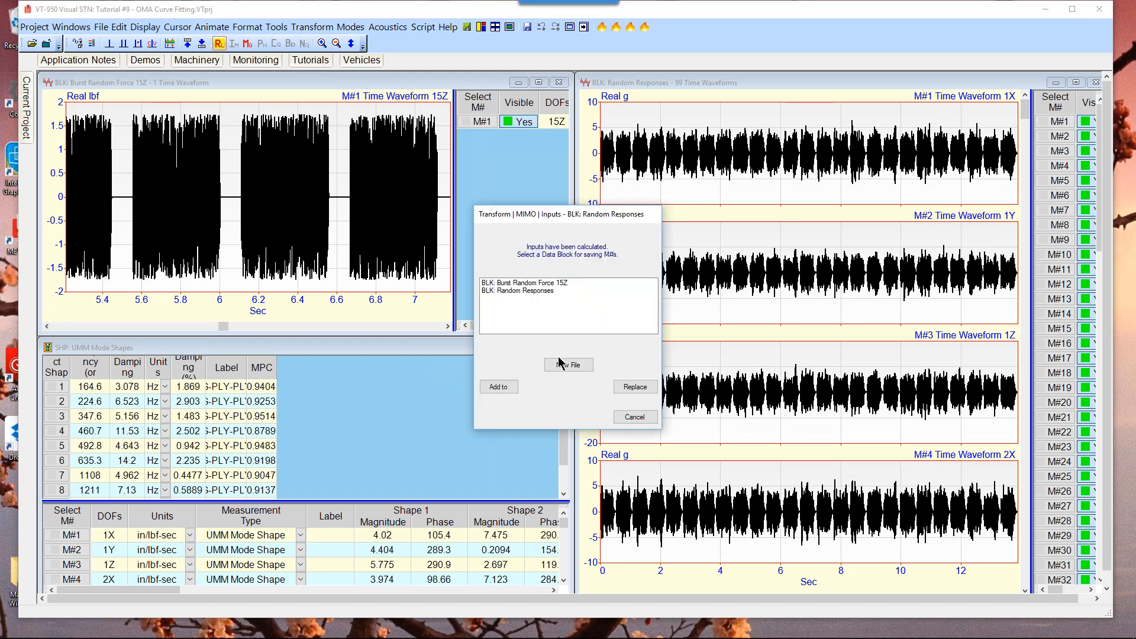
Save the calculated inputs in a new data block and place its window below the burst random force plot.
left_click(560, 364)
left_click(520, 346)
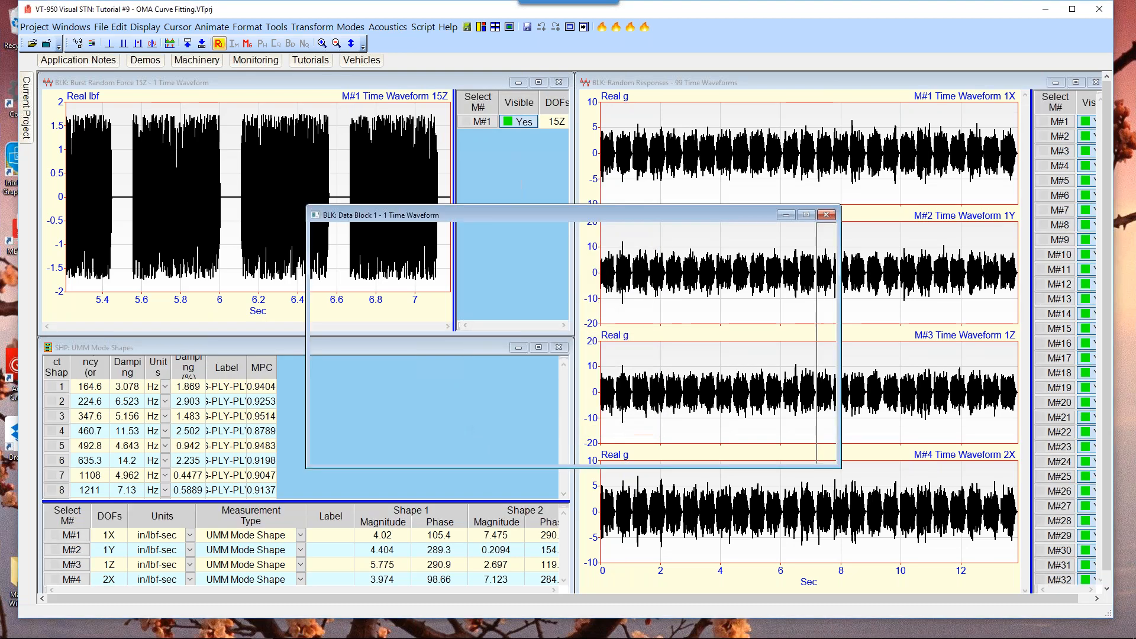
left_click_drag(661, 223, 553, 304)
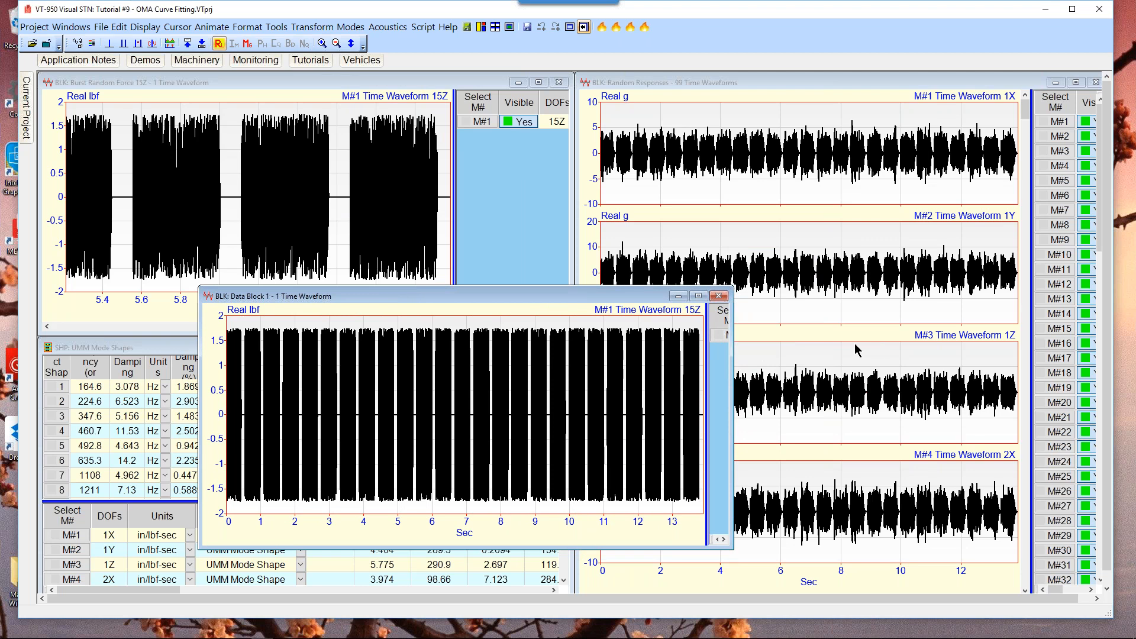
left_click_drag(333, 297, 341, 340)
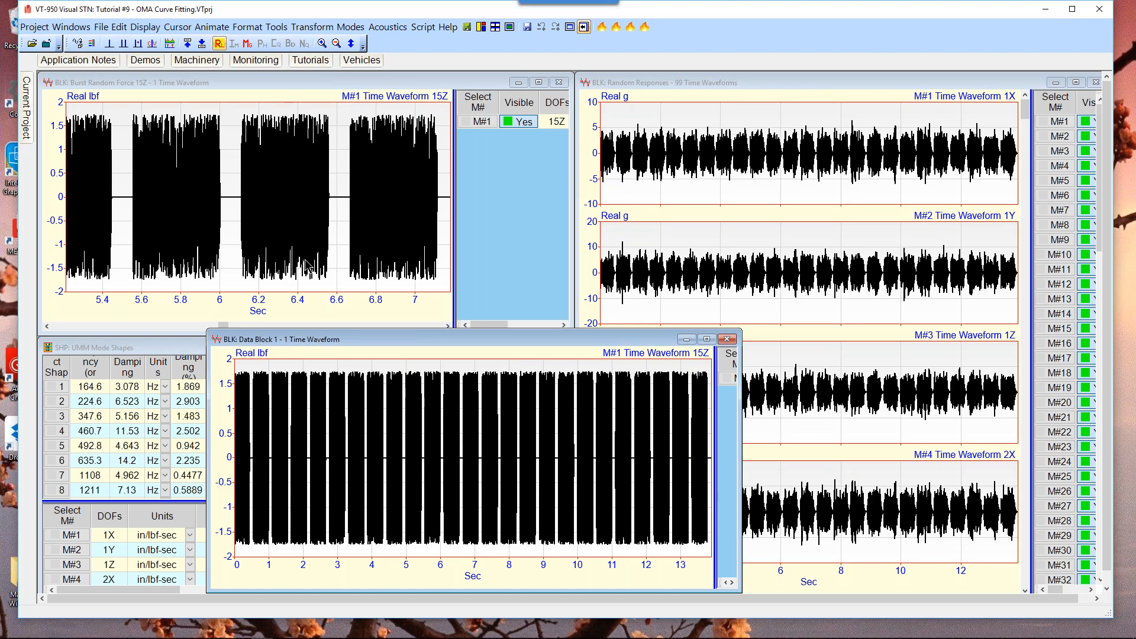
right_click(466, 400)
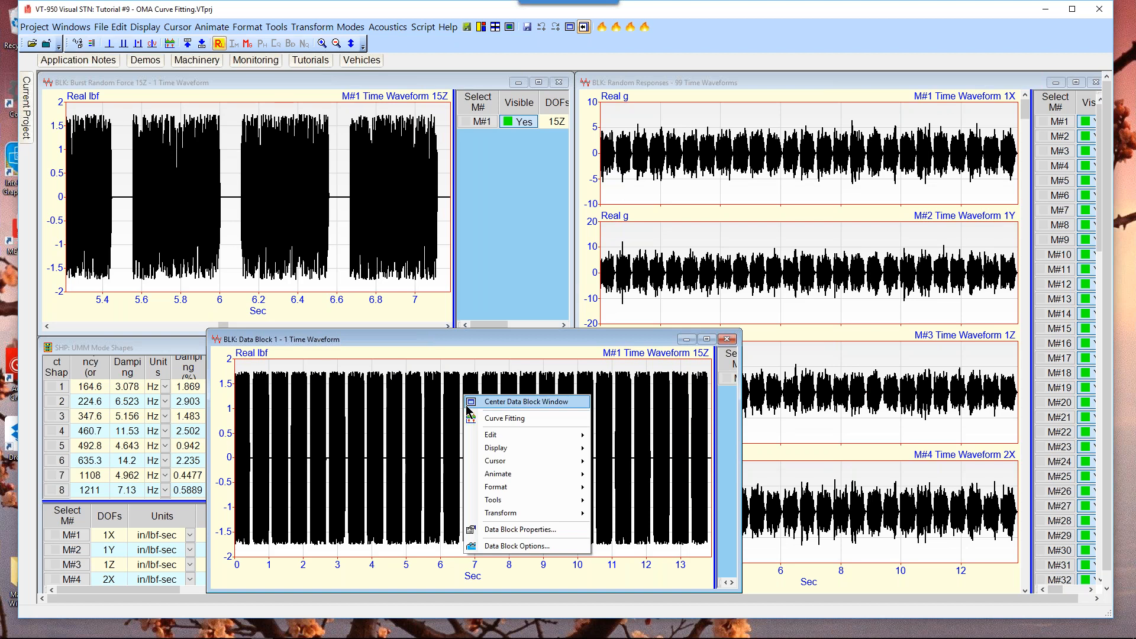
mouse_move(484, 502)
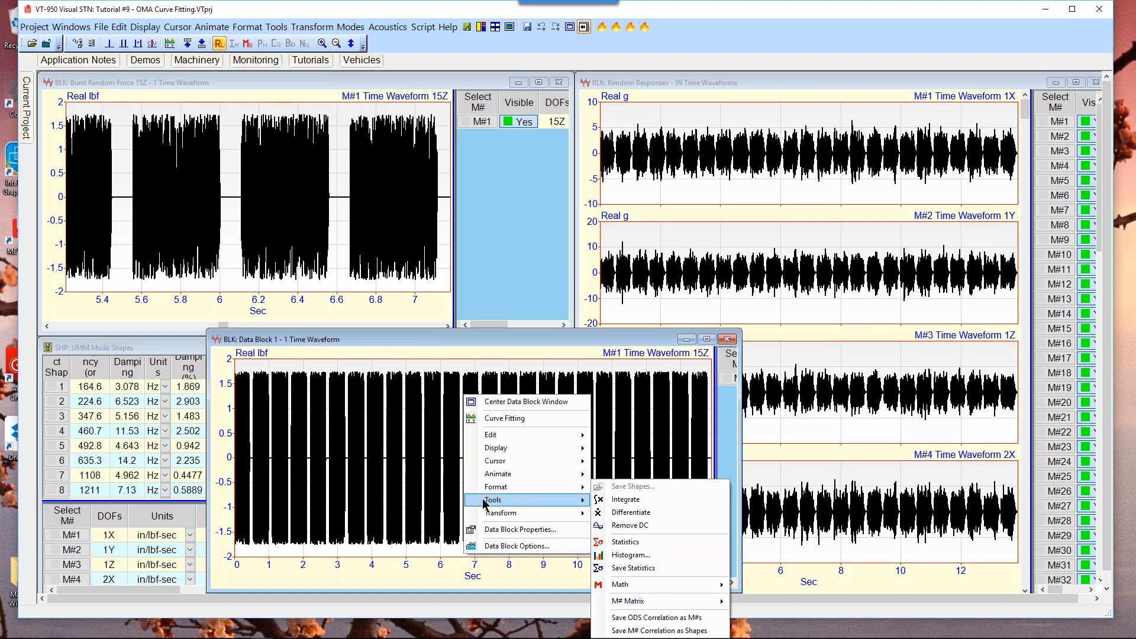
left_click(682, 622)
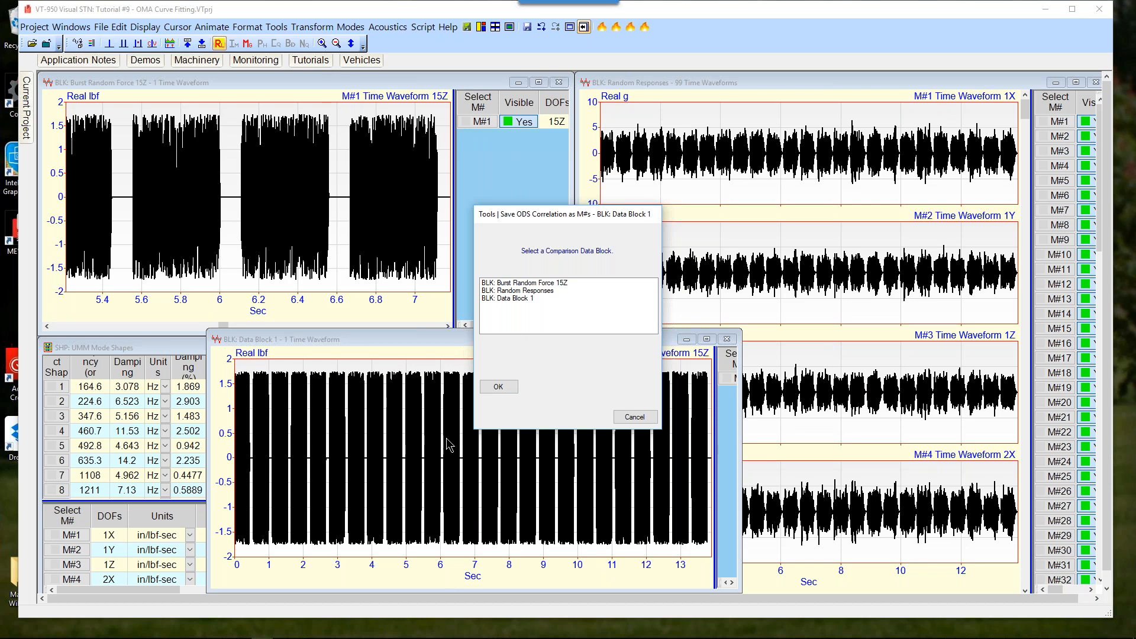
left_click(634, 416)
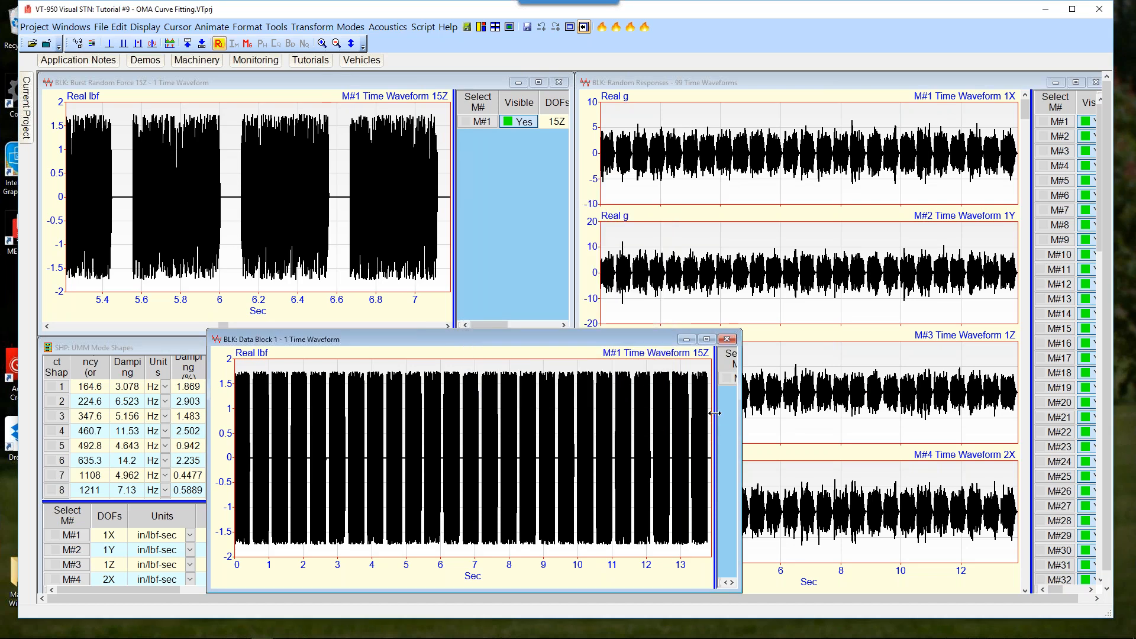
Save the ODS correlation of the calculated force in Data Block 1 with Burst Random Force 15Z as M#s in a new data block.
left_click_drag(715, 419, 468, 414)
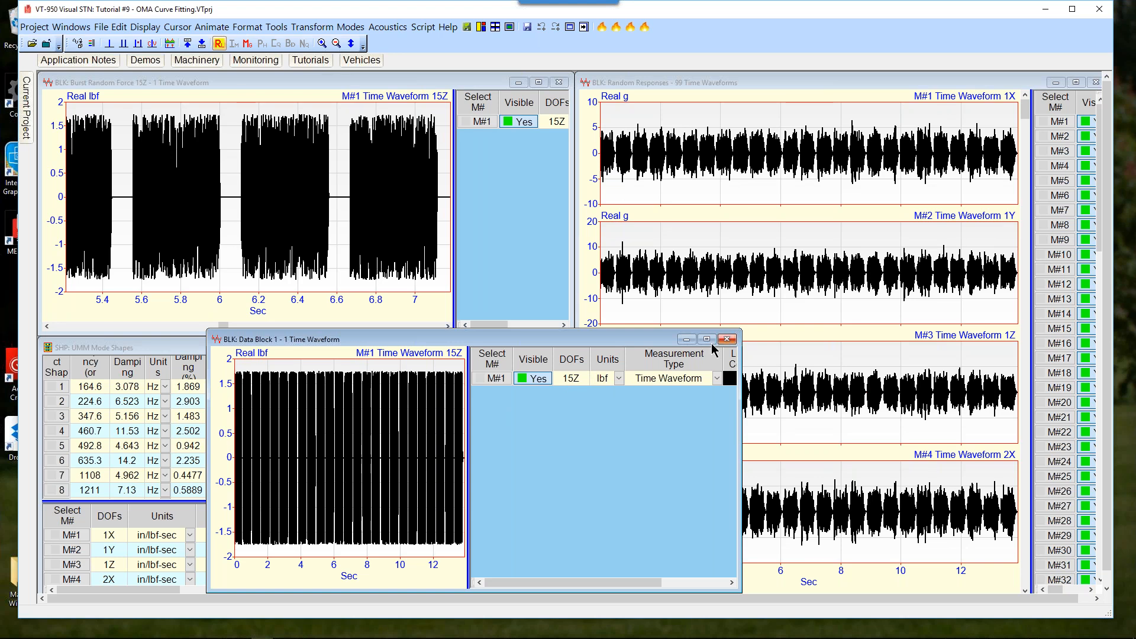
right_click(423, 430)
mouse_move(473, 535)
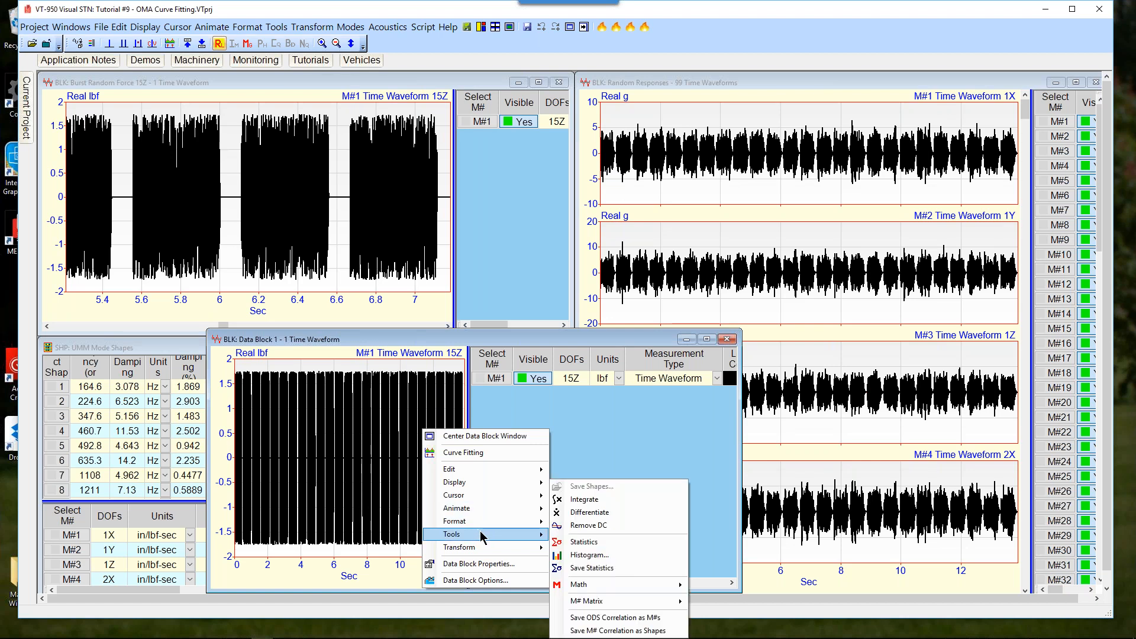
left_click(598, 617)
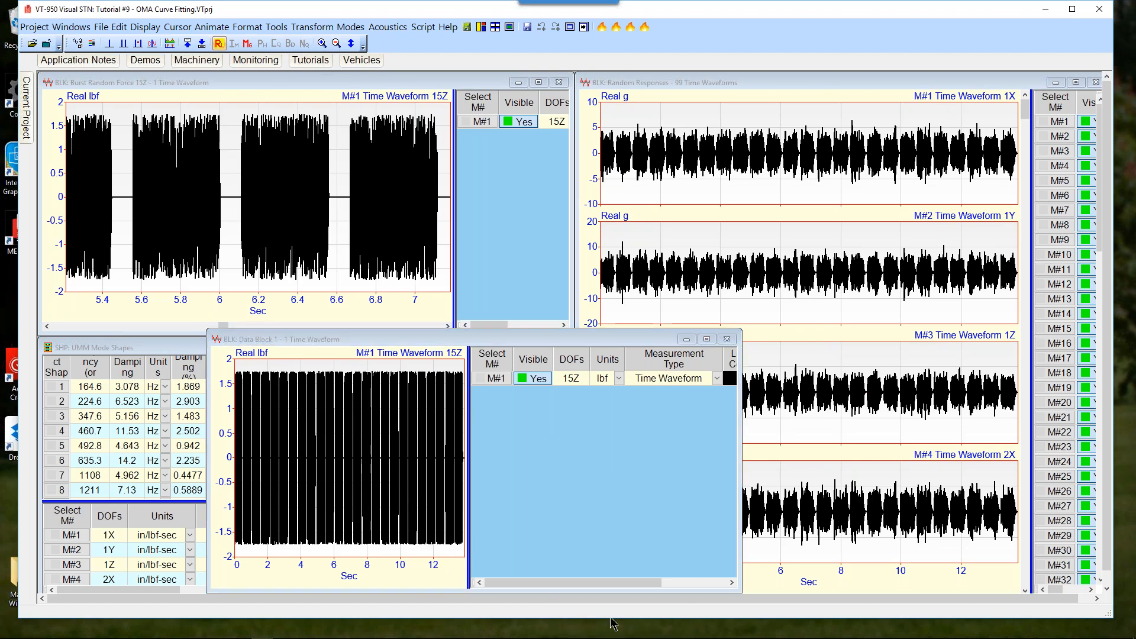
left_click(553, 283)
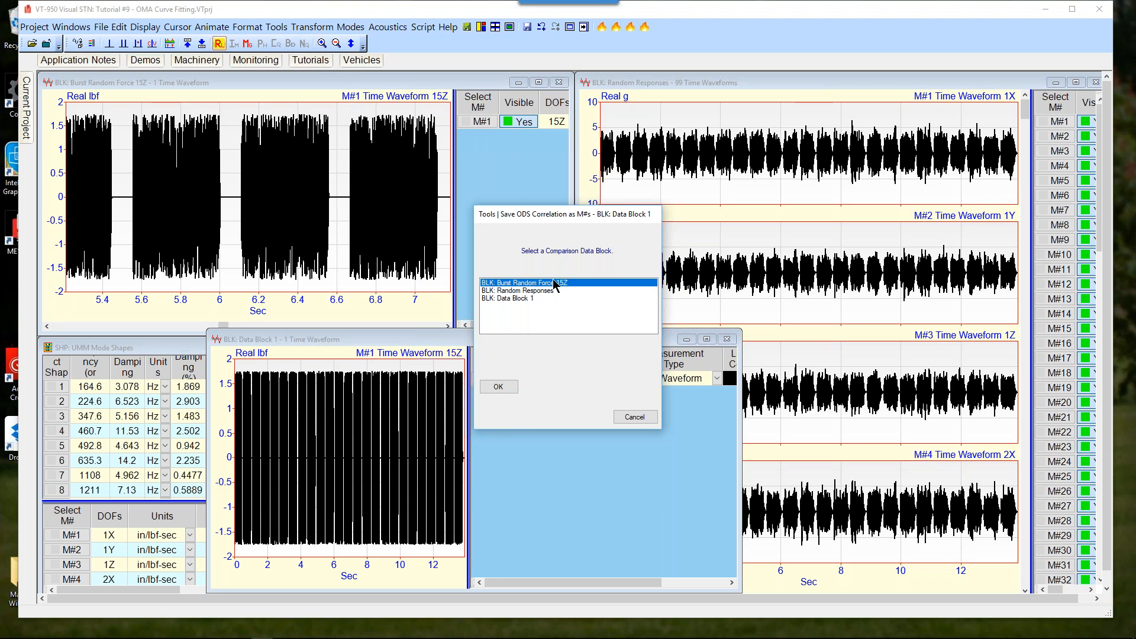
left_click_drag(603, 217, 643, 224)
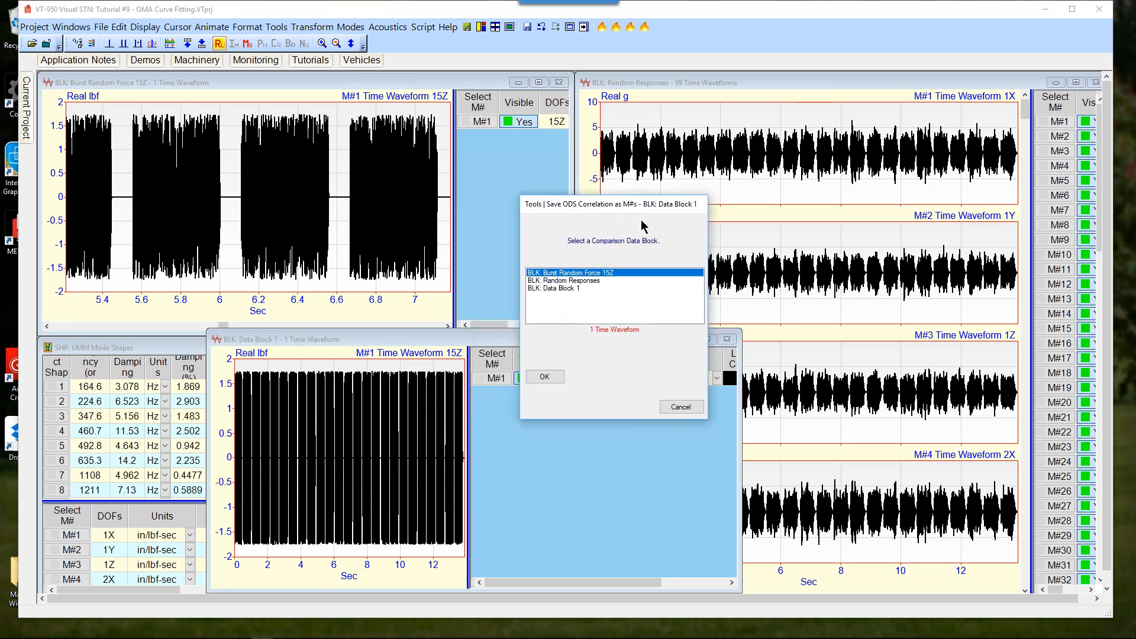
left_click(539, 373)
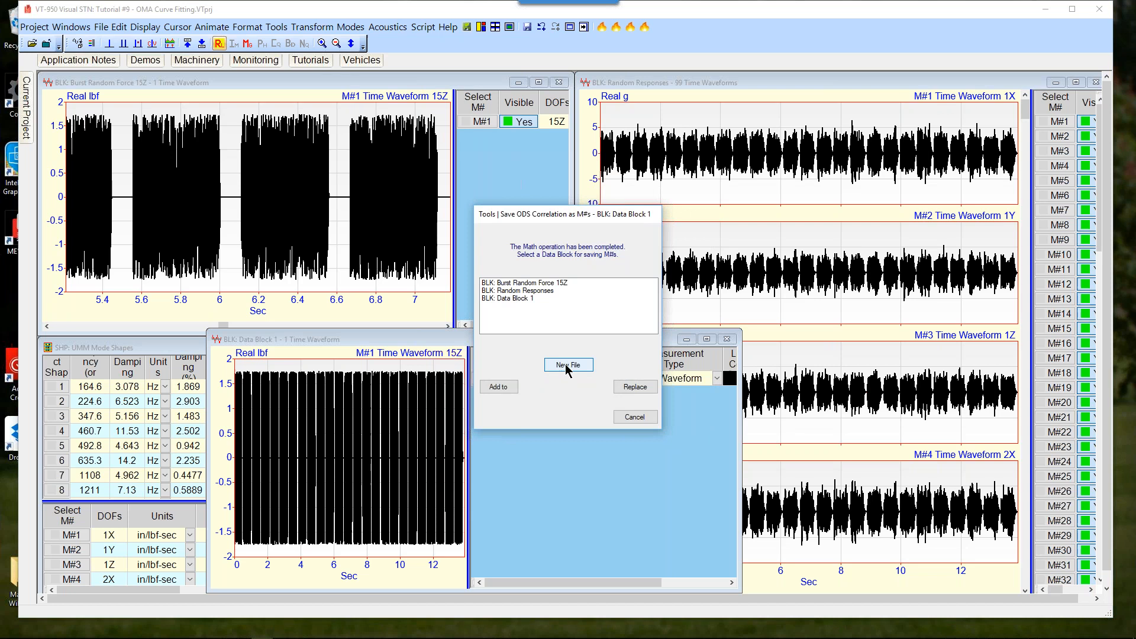
left_click(567, 365)
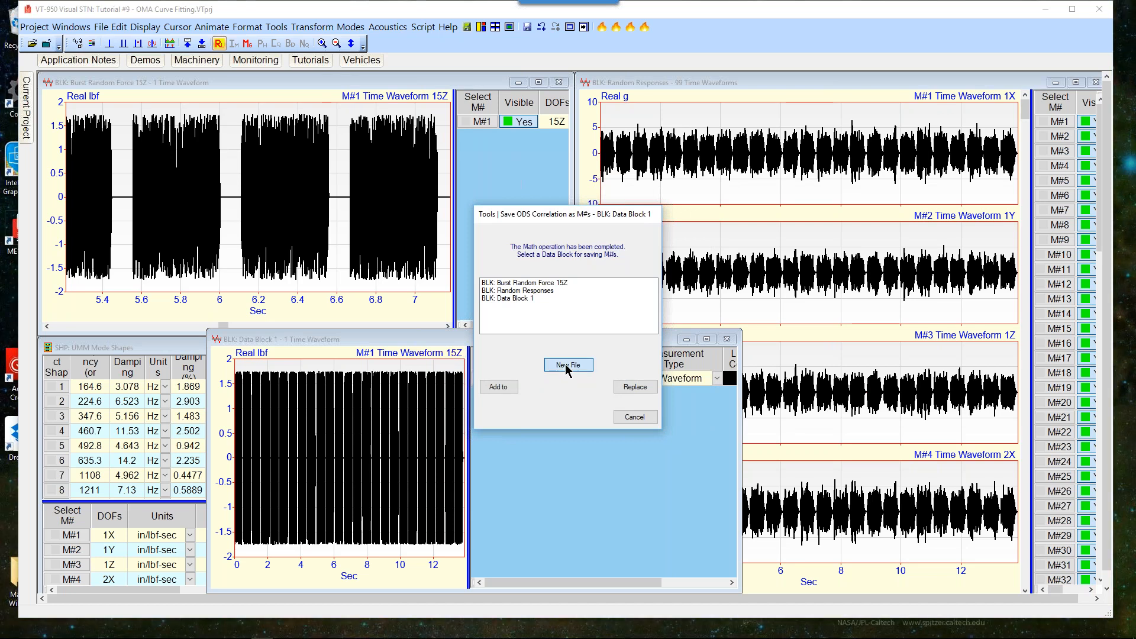
left_click(521, 346)
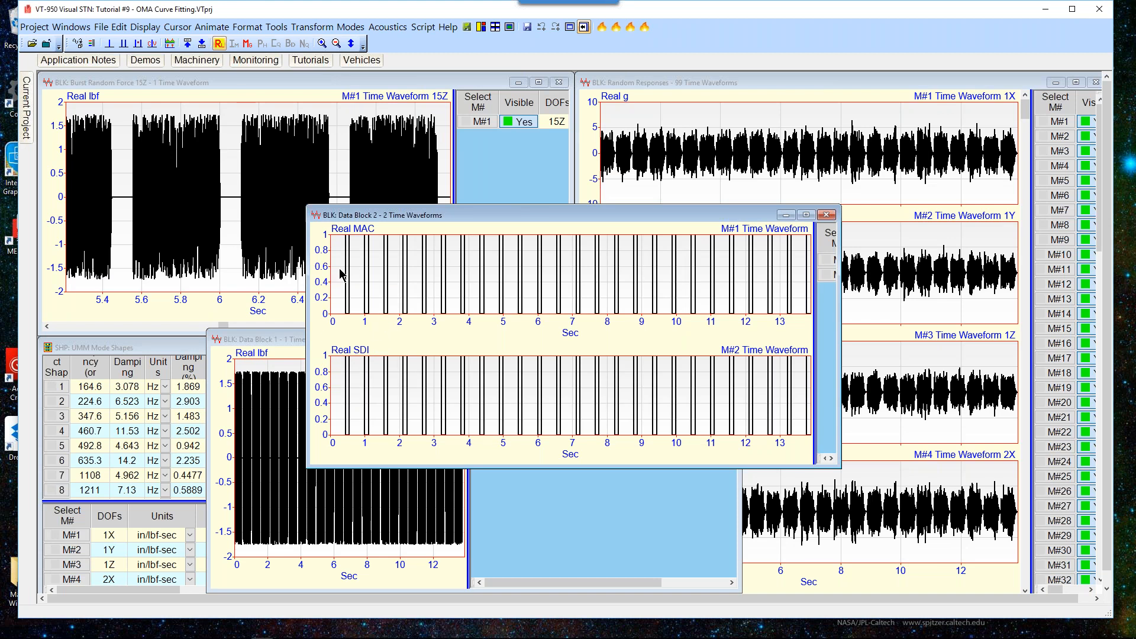
Fix the vertical scale of the MAC and SDI plots at a maximum of 2, and reveal part of the measurement table beside them.
right_click(326, 290)
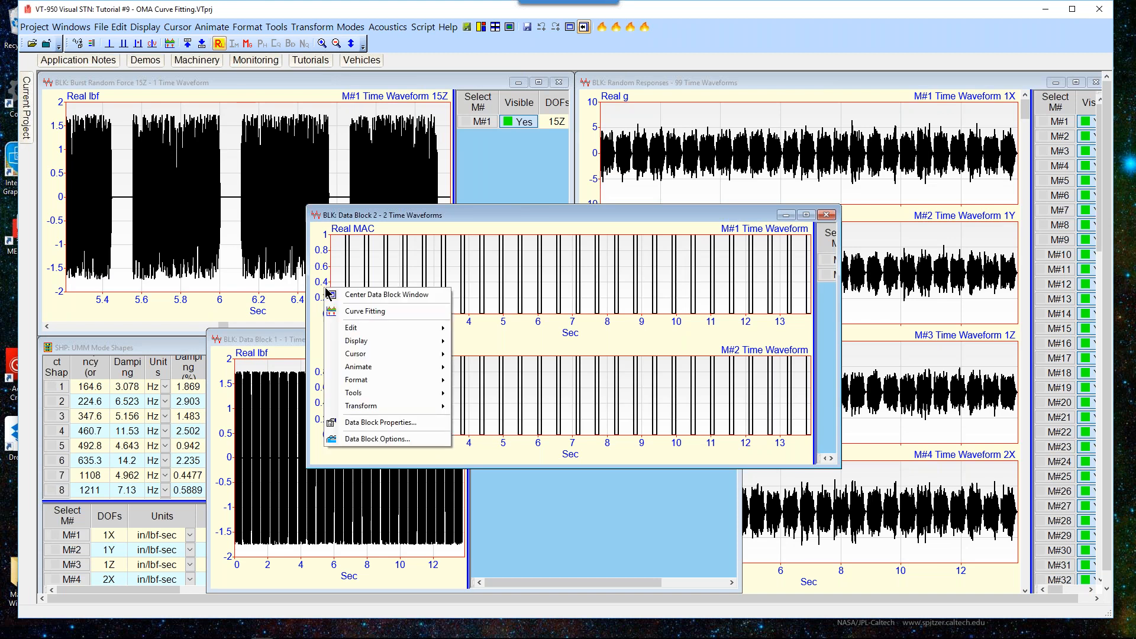
mouse_move(371, 388)
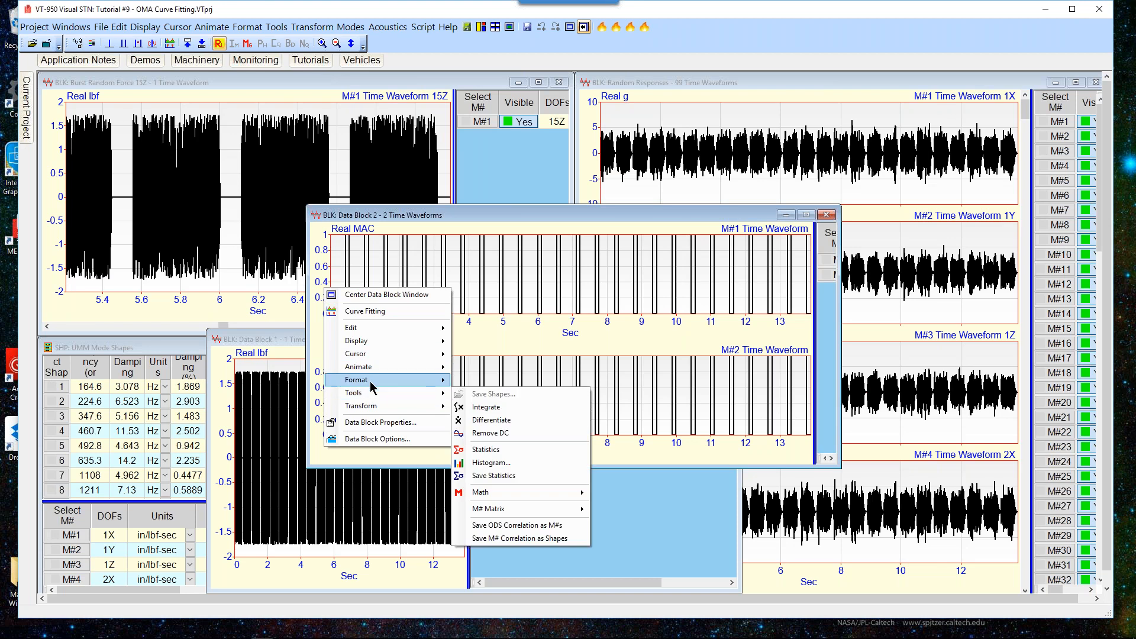
left_click(509, 445)
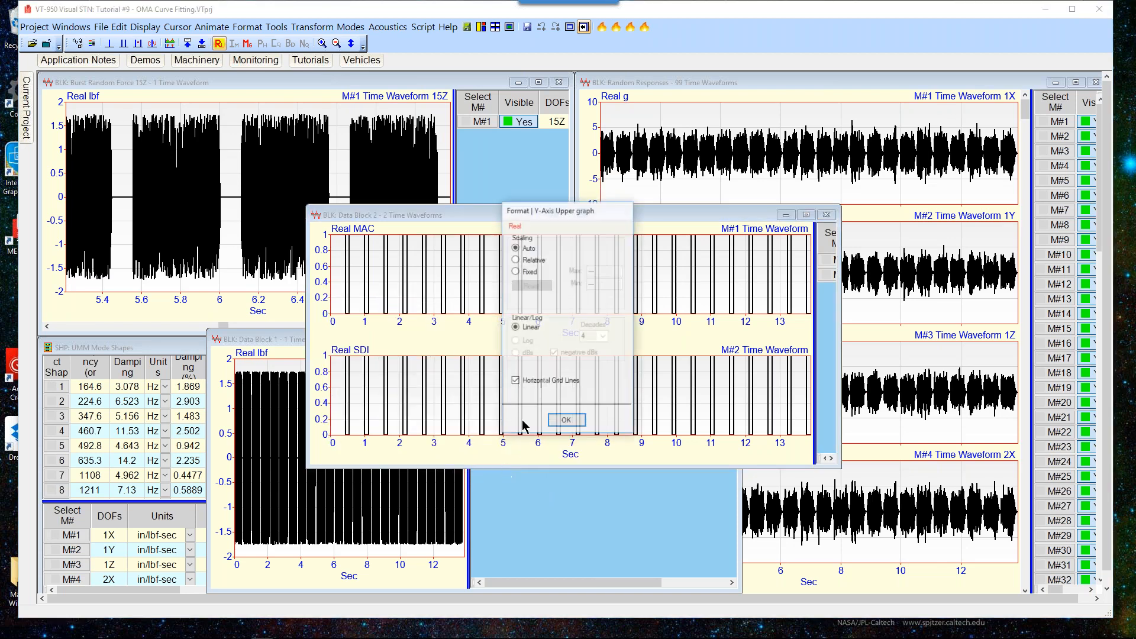
left_click(515, 271)
double_click(603, 272)
type("2")
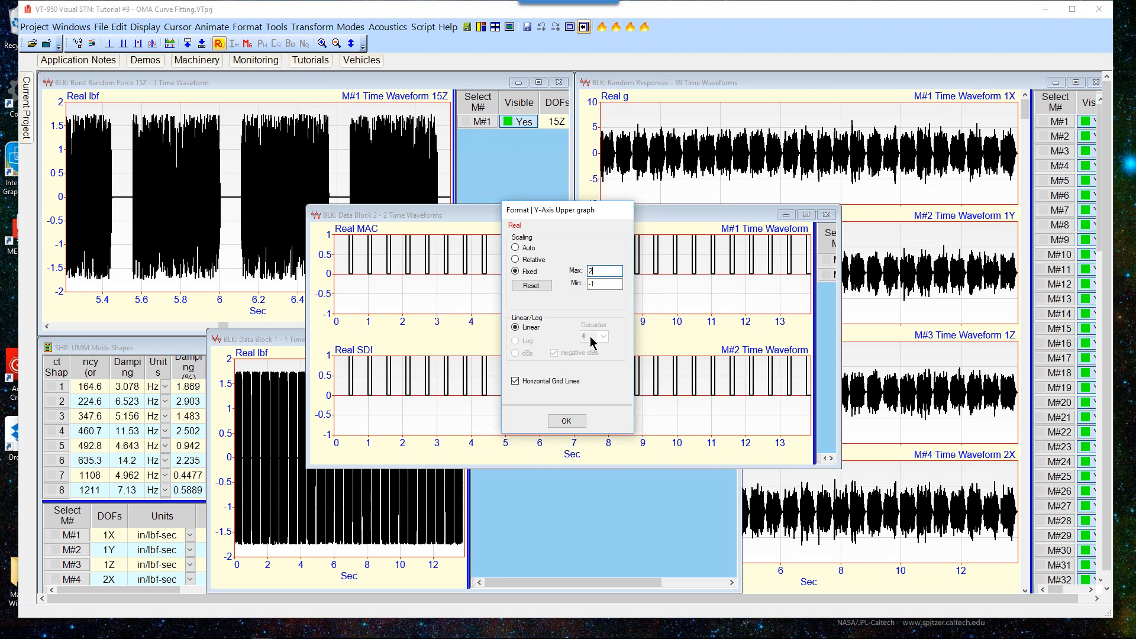
left_click(567, 421)
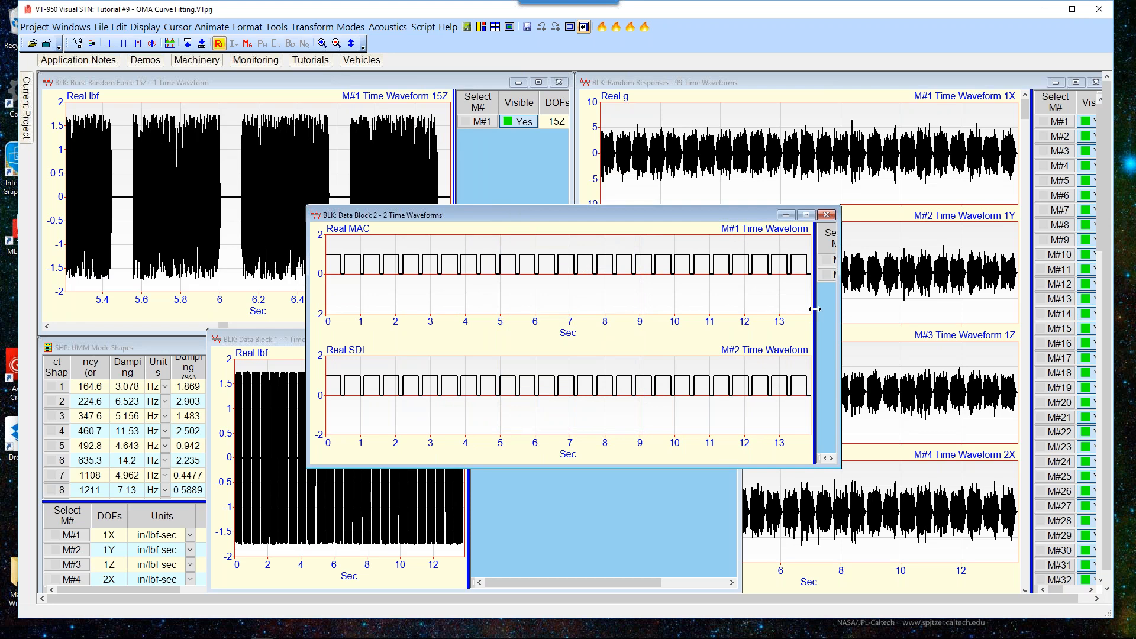
left_click_drag(815, 309, 587, 303)
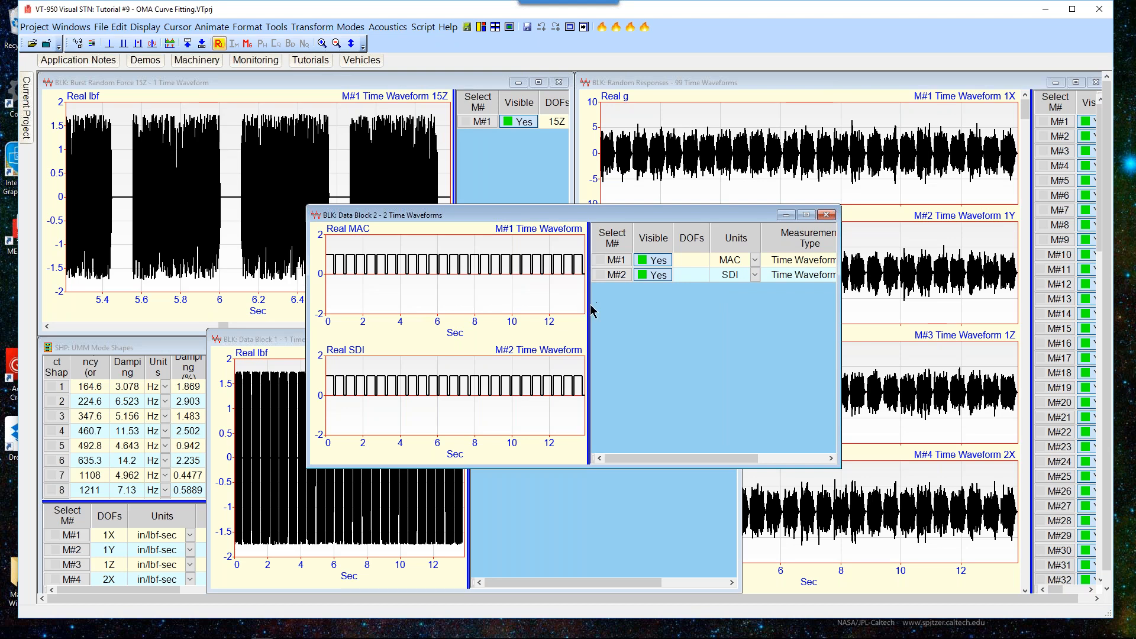
left_click_drag(599, 306, 716, 308)
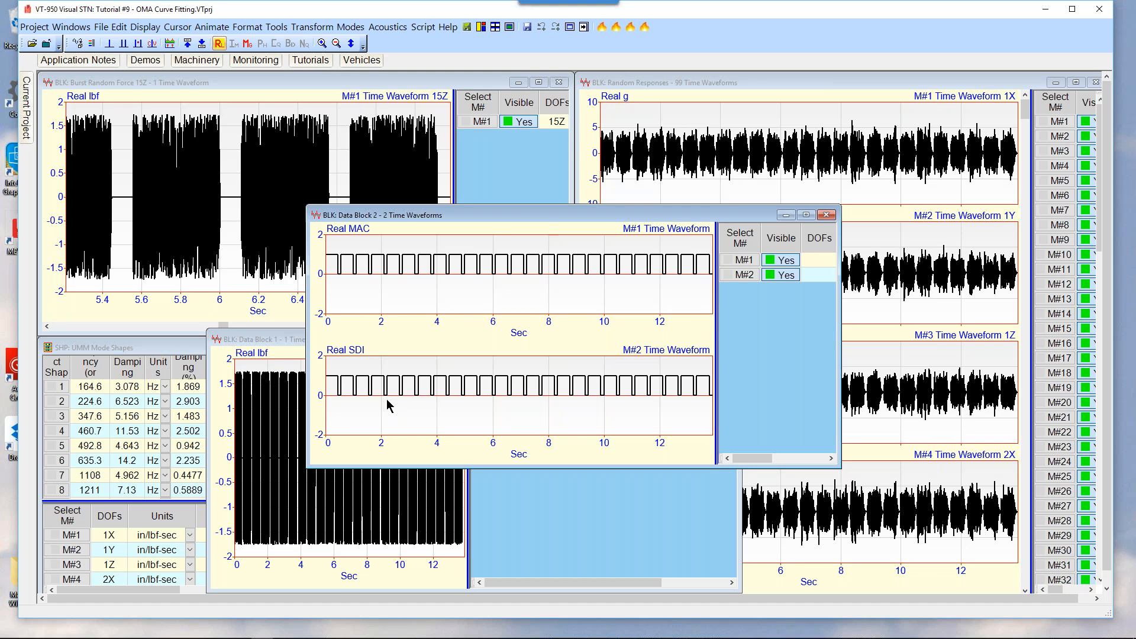
Close the MAC and SDI data block, then run the last hotkey script and acknowledge its round trip instructions.
left_click(827, 215)
left_click(627, 370)
left_click(644, 29)
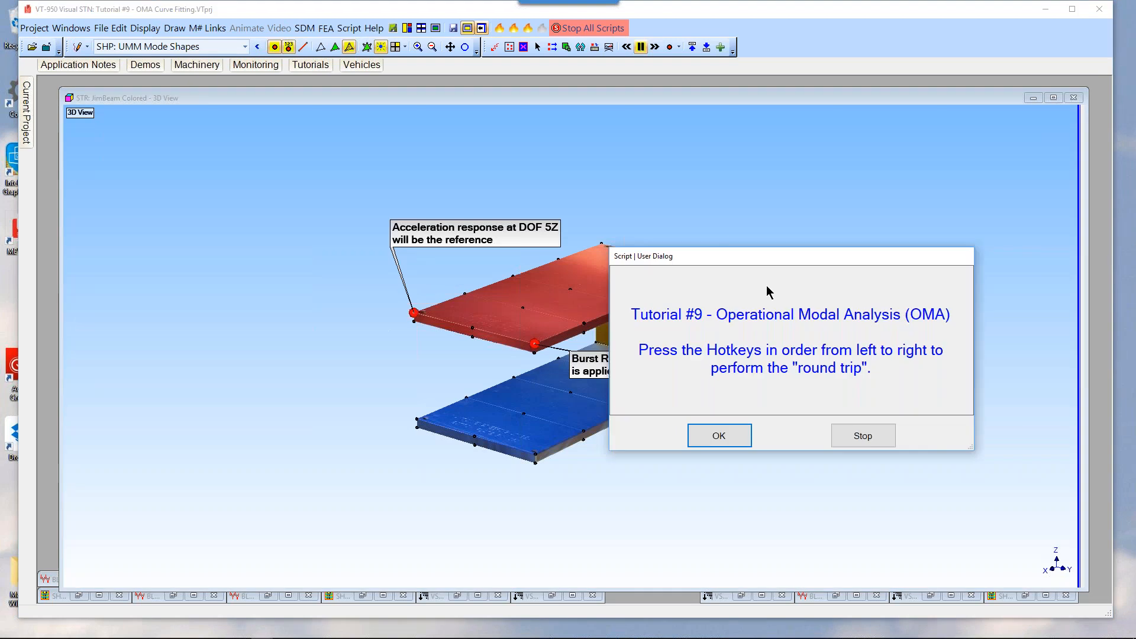
left_click_drag(787, 261, 892, 129)
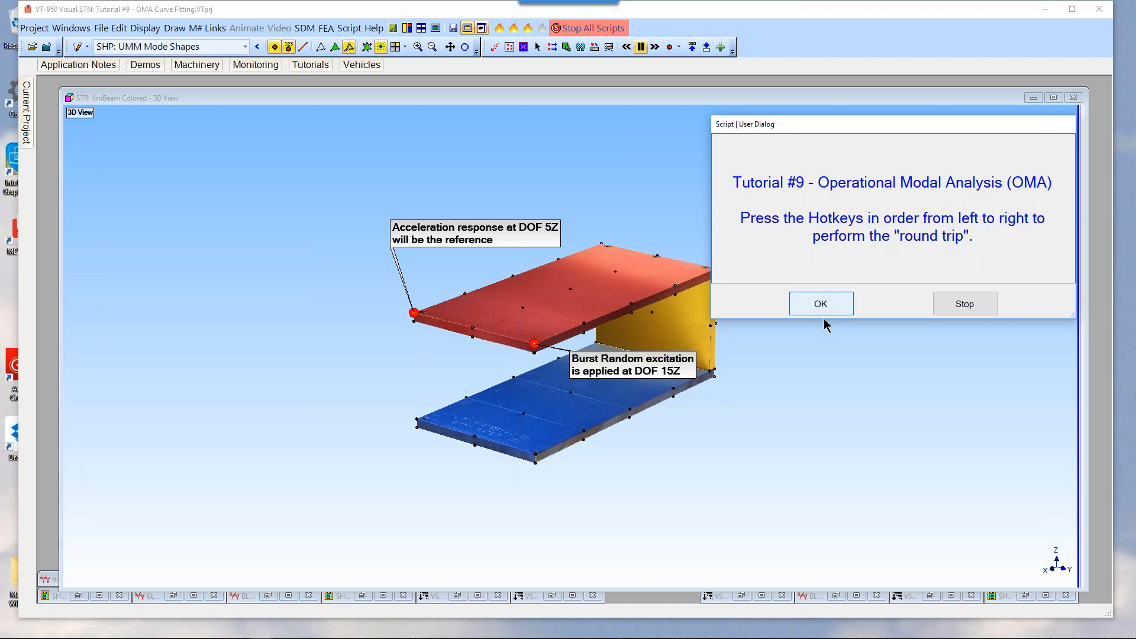
left_click(838, 303)
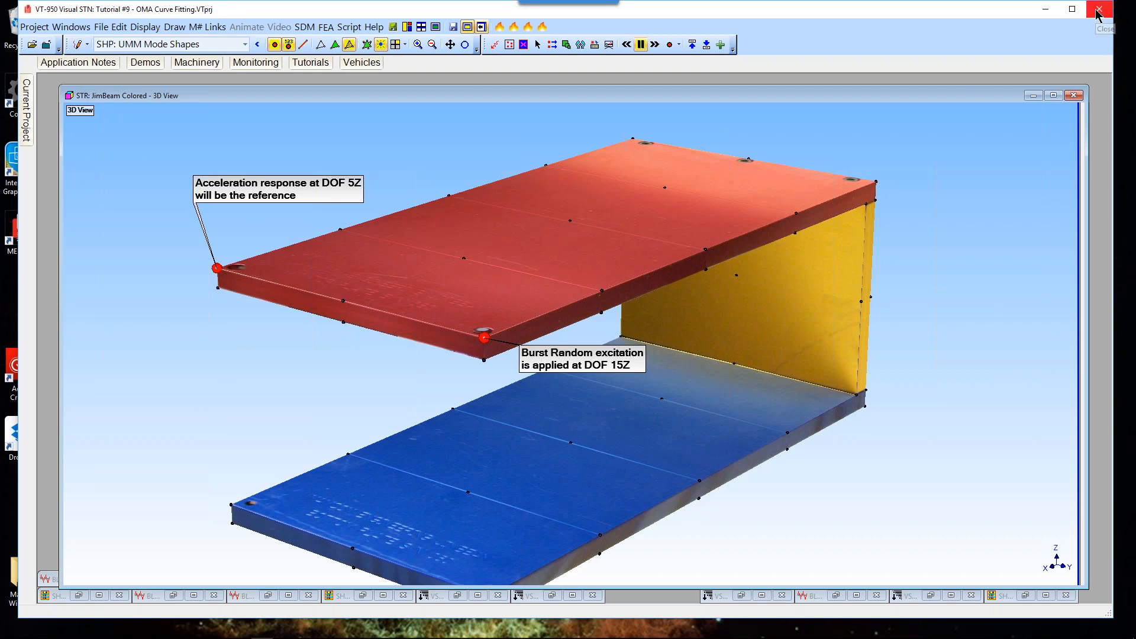
left_click_drag(990, 14, 993, 13)
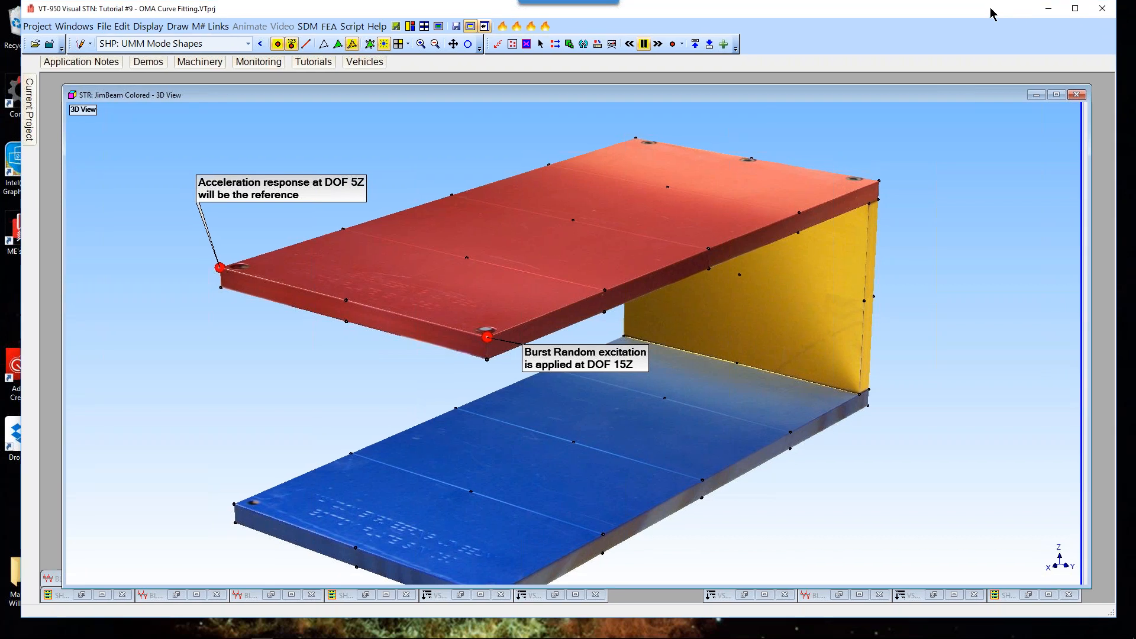